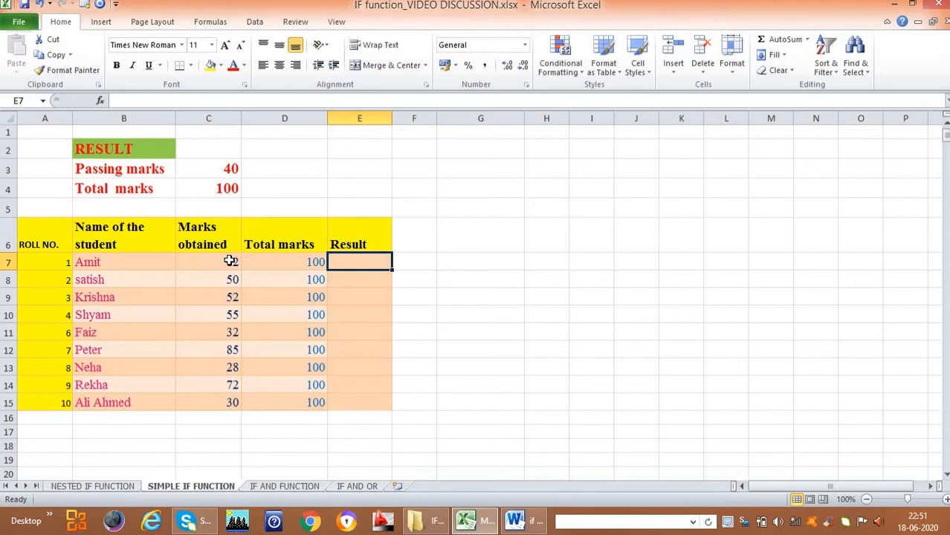
Step: Examine the marks table's columns from roll number to result, the passing and total marks, and the first student's marks
click(43, 233)
drag(45, 274, 57, 413)
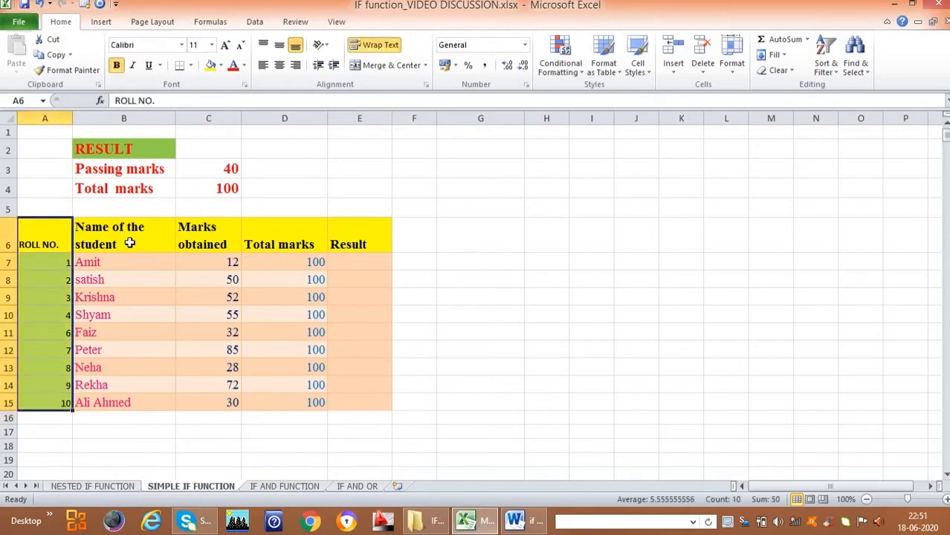
drag(123, 233, 138, 409)
drag(208, 233, 219, 385)
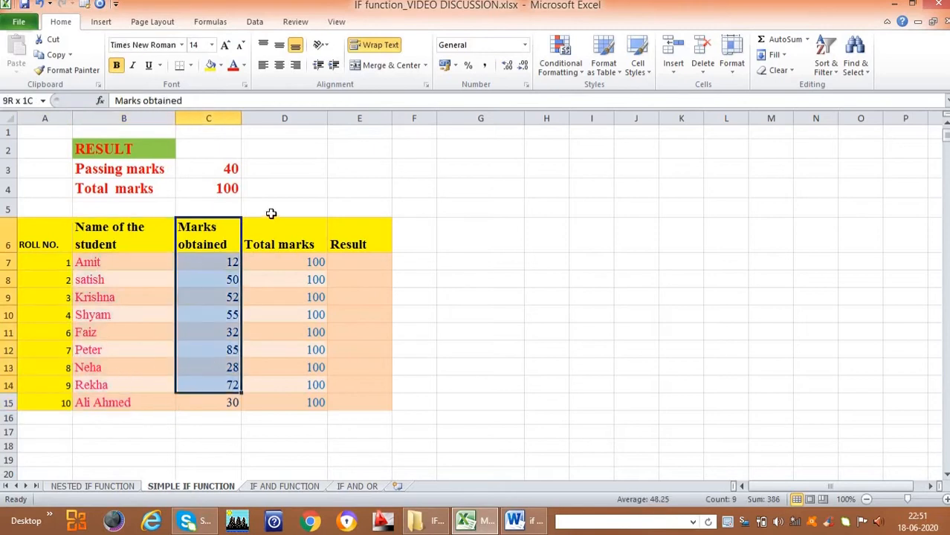
drag(283, 234, 321, 406)
drag(359, 233, 392, 408)
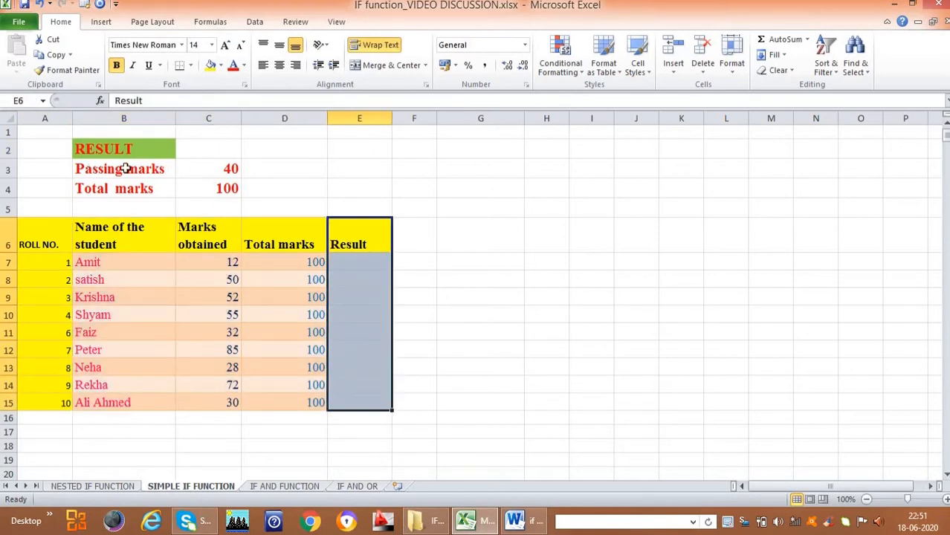
click(97, 165)
click(197, 163)
click(123, 185)
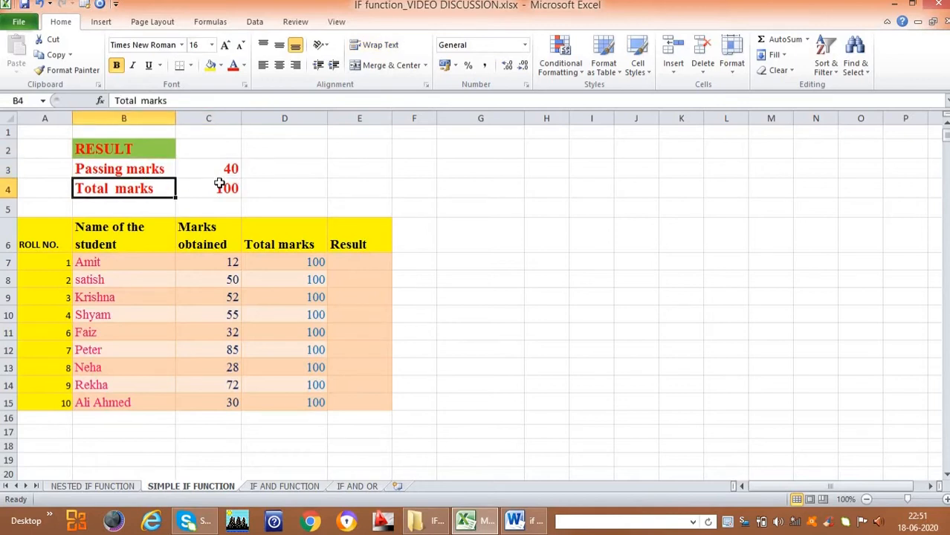
click(219, 184)
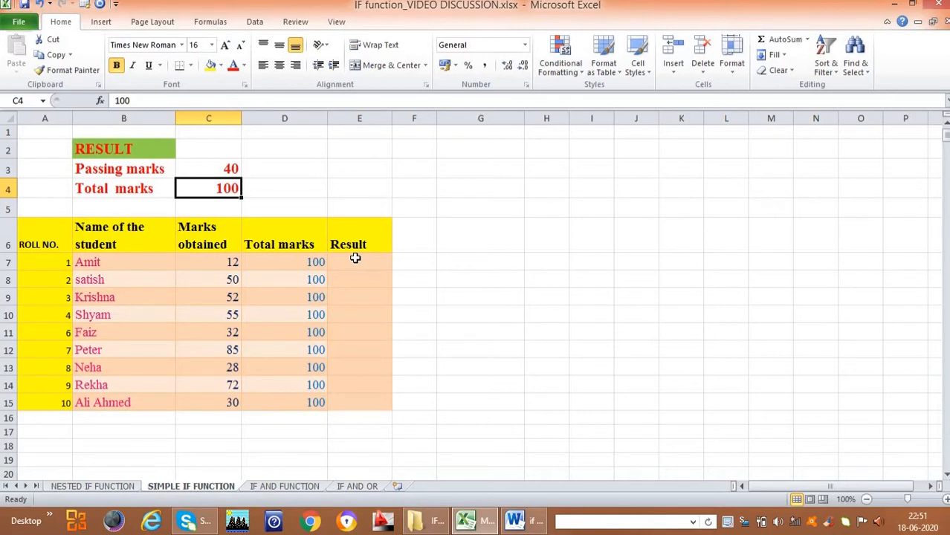
click(215, 262)
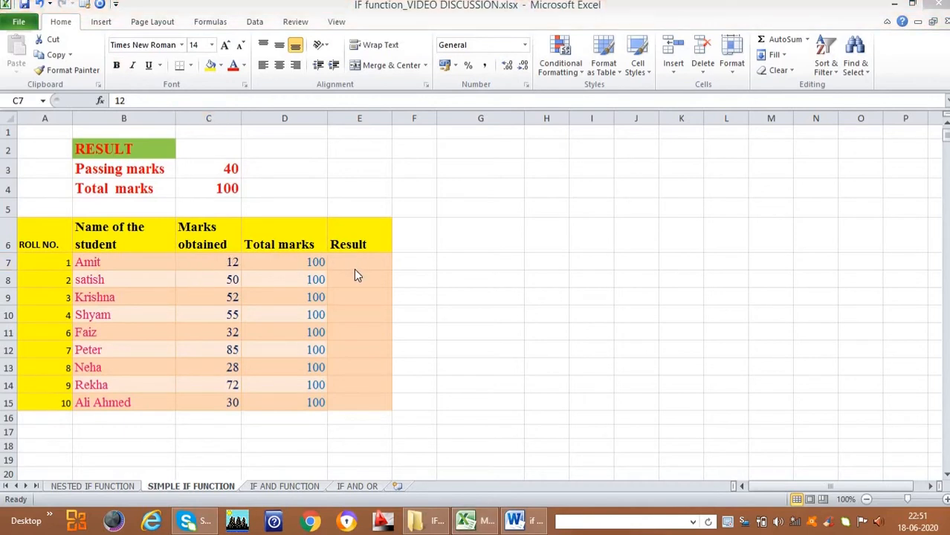
Step: Start an IF formula in E7 with the logical test C7>=C3, comparing the marks obtained with the passing marks
double_click(352, 260)
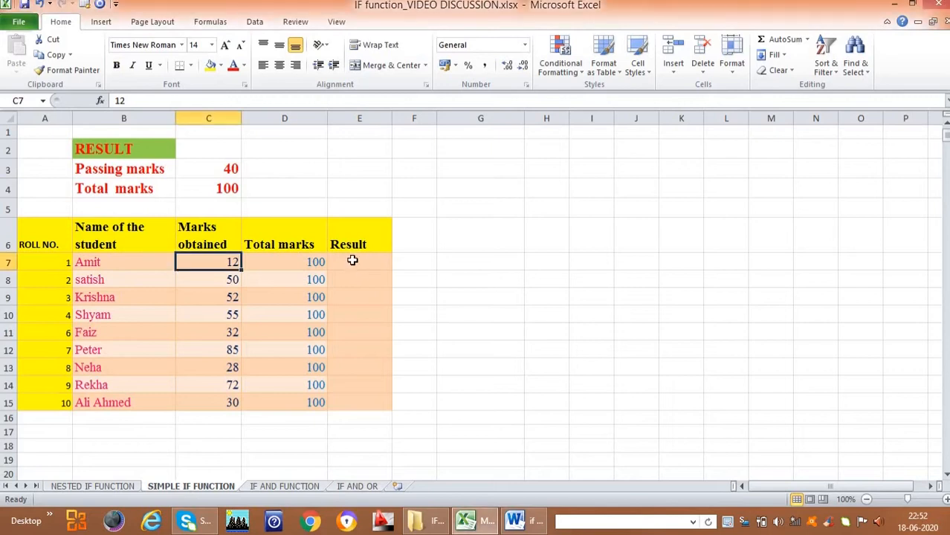
click(351, 261)
text(=)
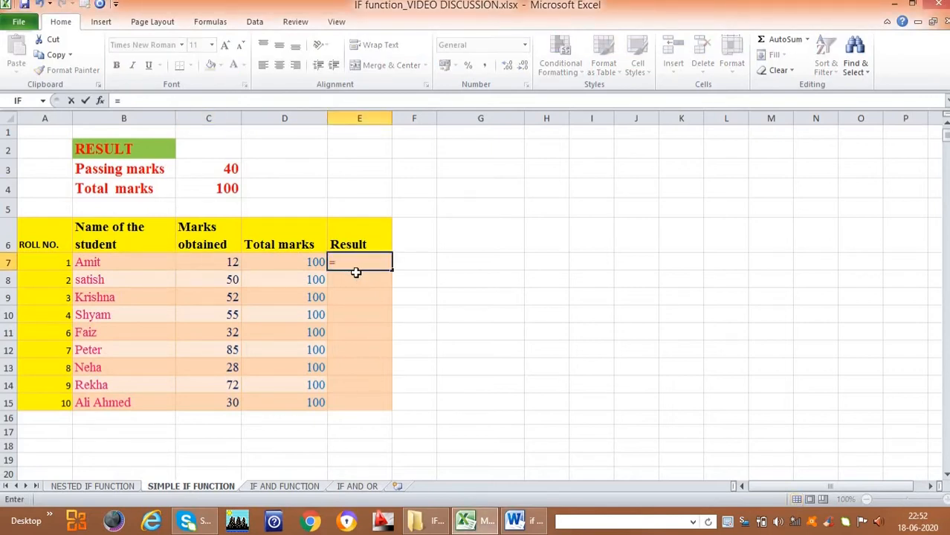
text(IF)
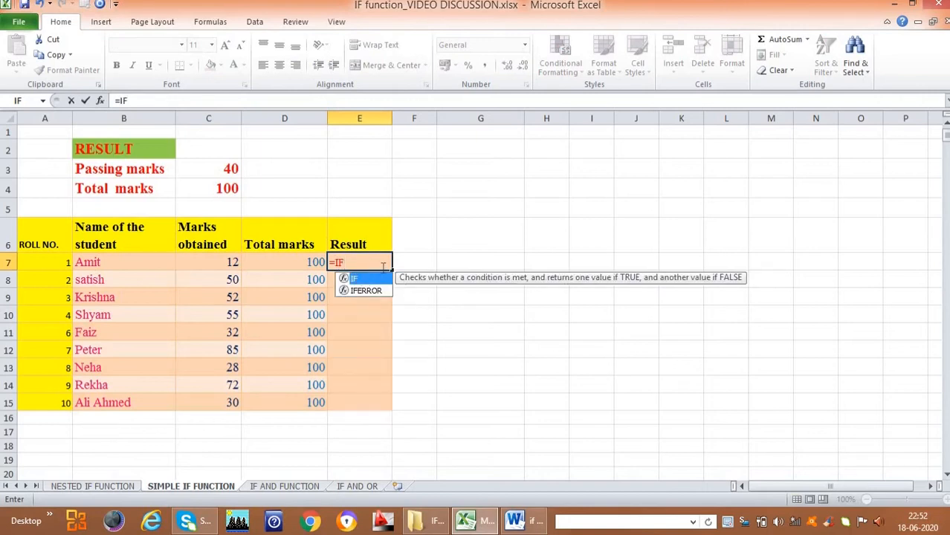
text(()
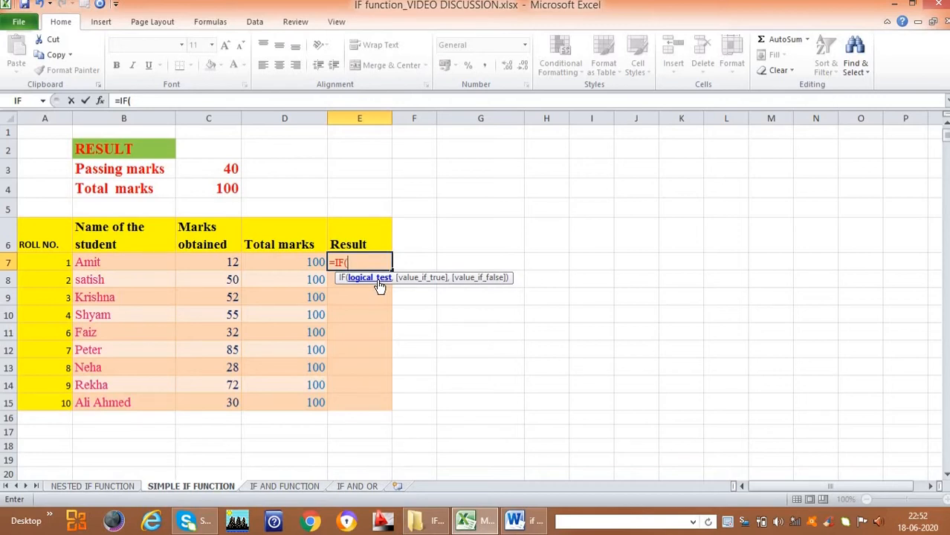
click(222, 265)
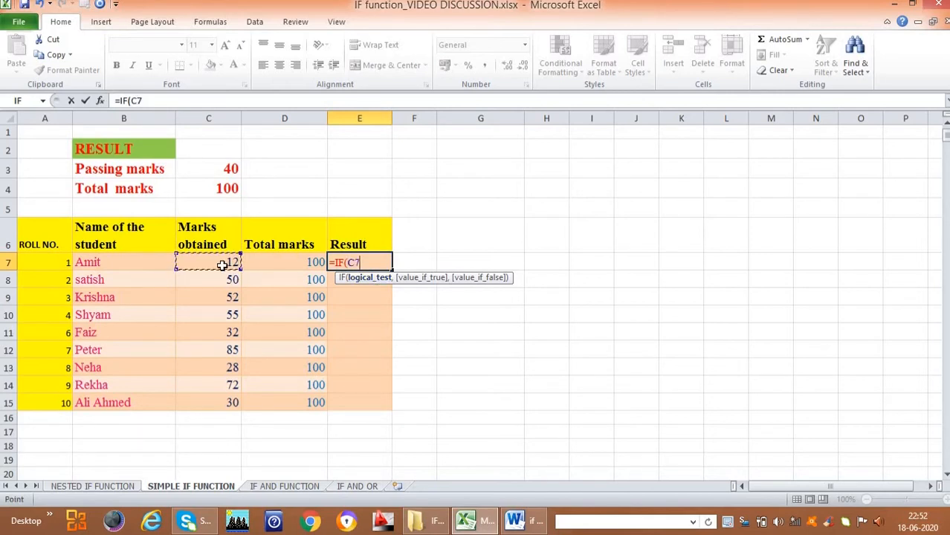
text(>=)
click(221, 165)
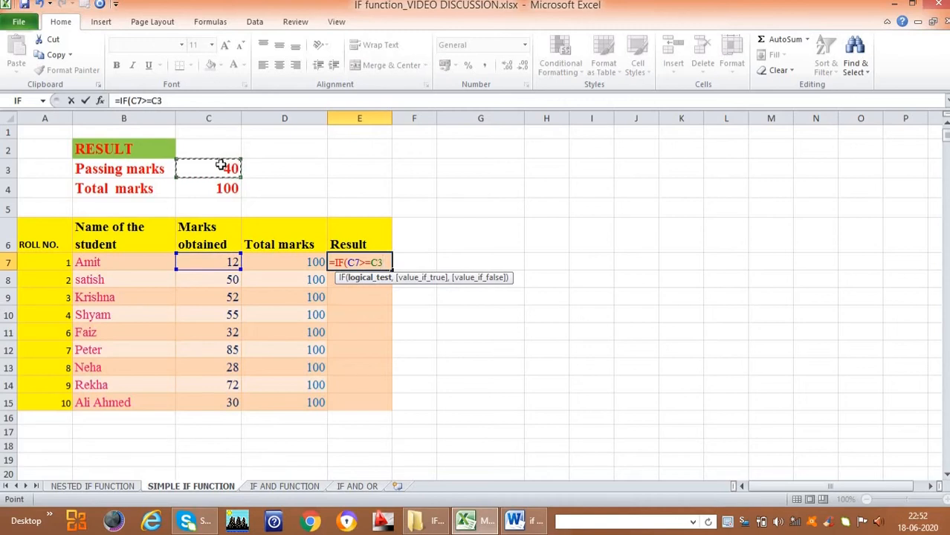
Step: Complete the E7 formula with "PASS" as the value if true and "FAIL" as the value if false
text(,)
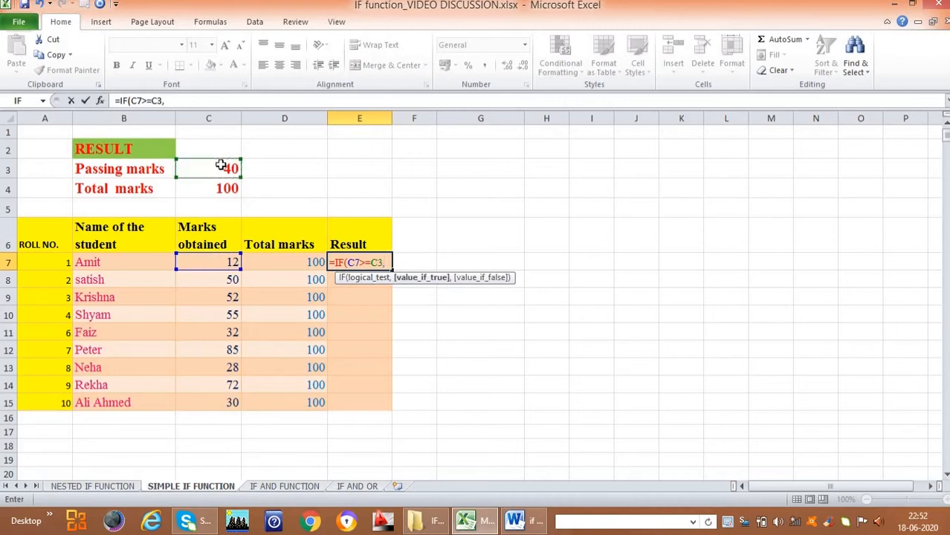
text(")
text(PASS)
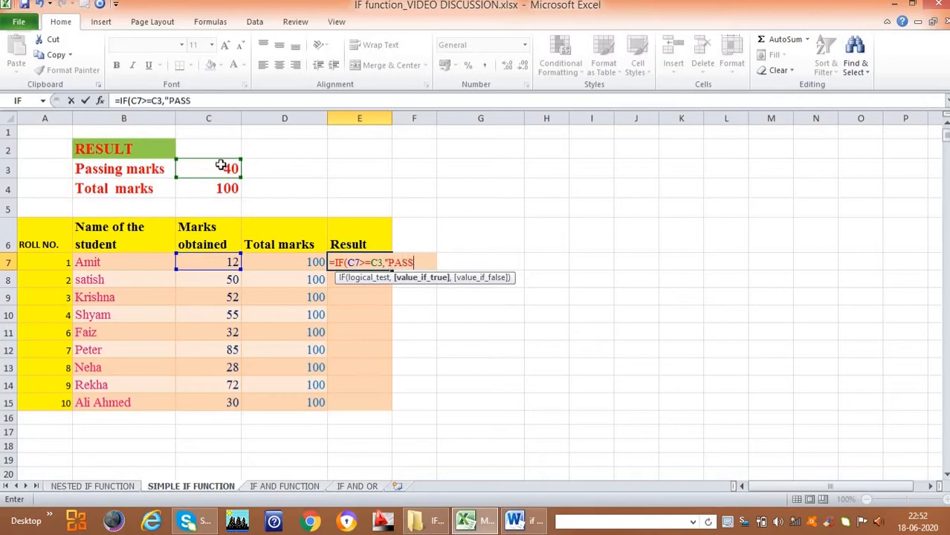
text(","FA)
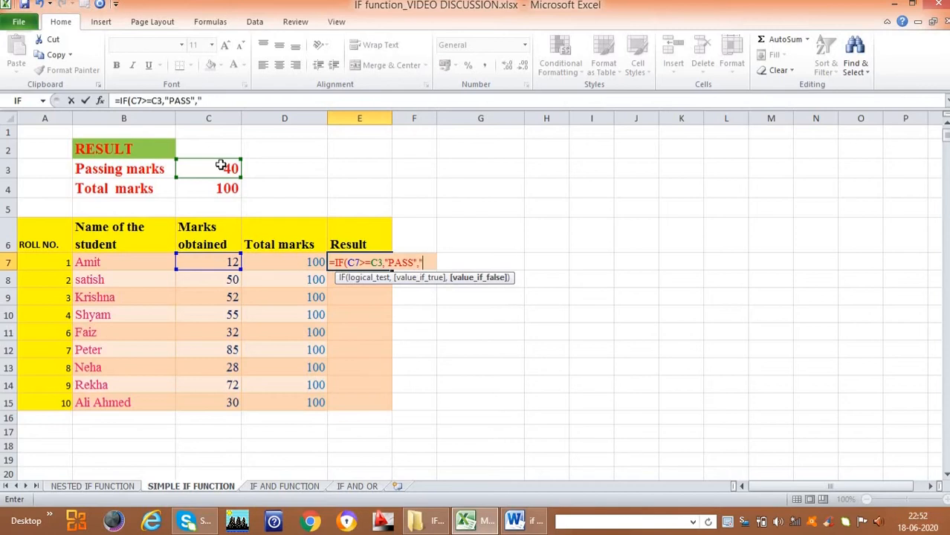
text(IL)
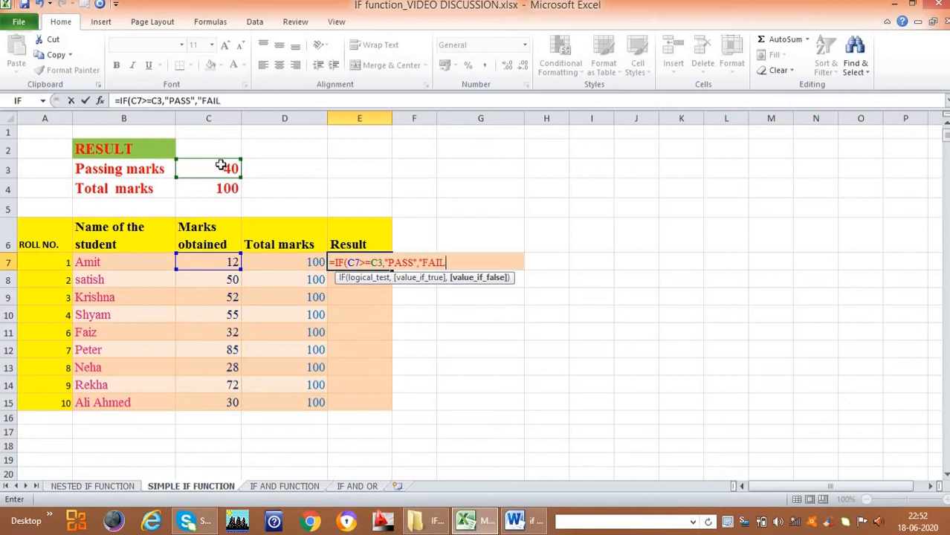
text("))
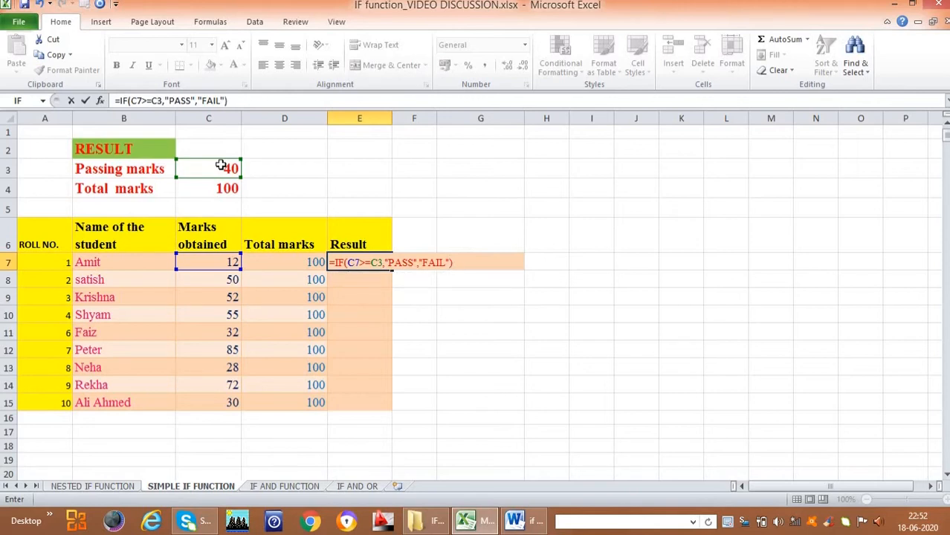
key(Return)
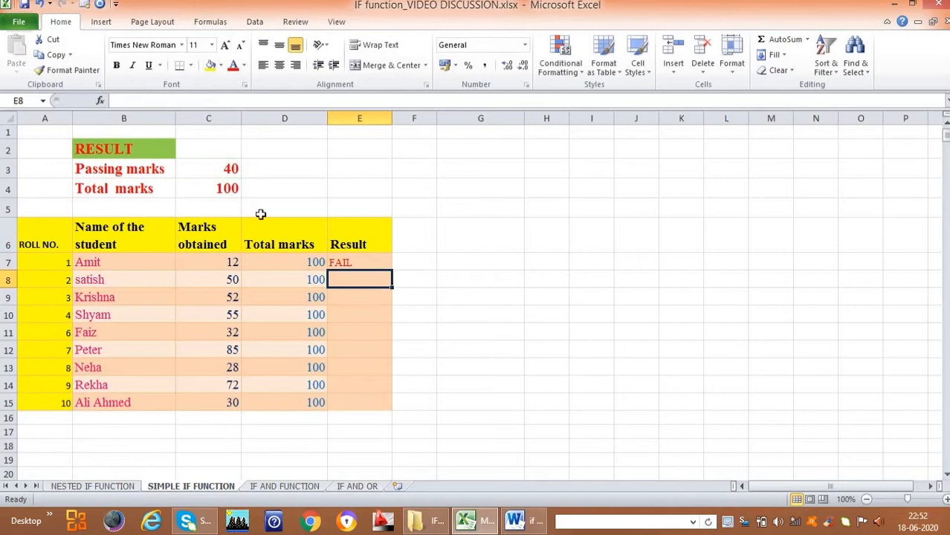
Step: Copy the result formula from E7 to E8 and inspect the cell references in the pasted formula
click(352, 257)
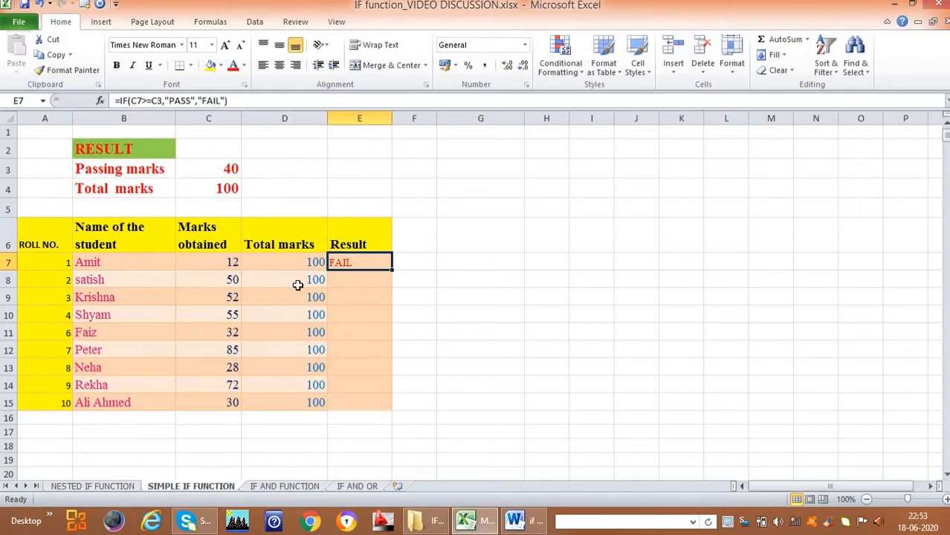
click(52, 55)
click(343, 279)
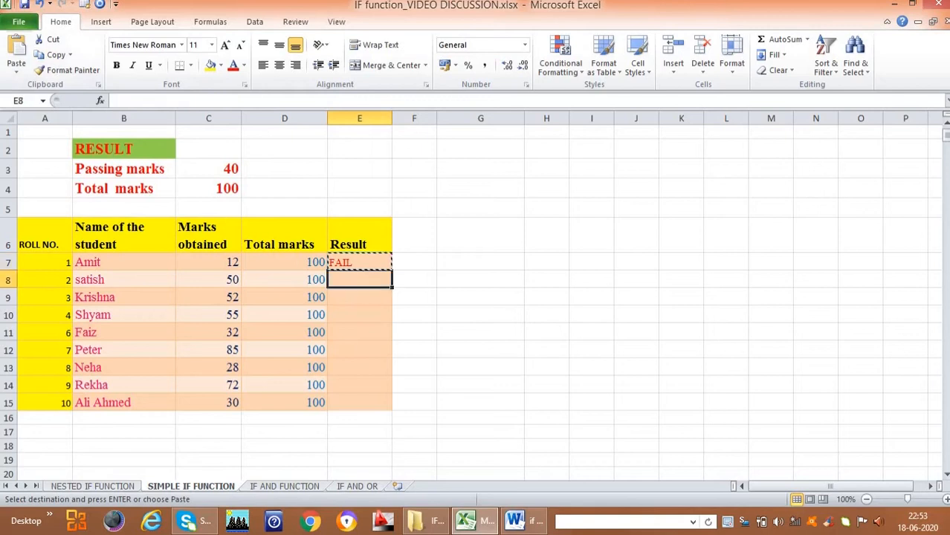
click(17, 56)
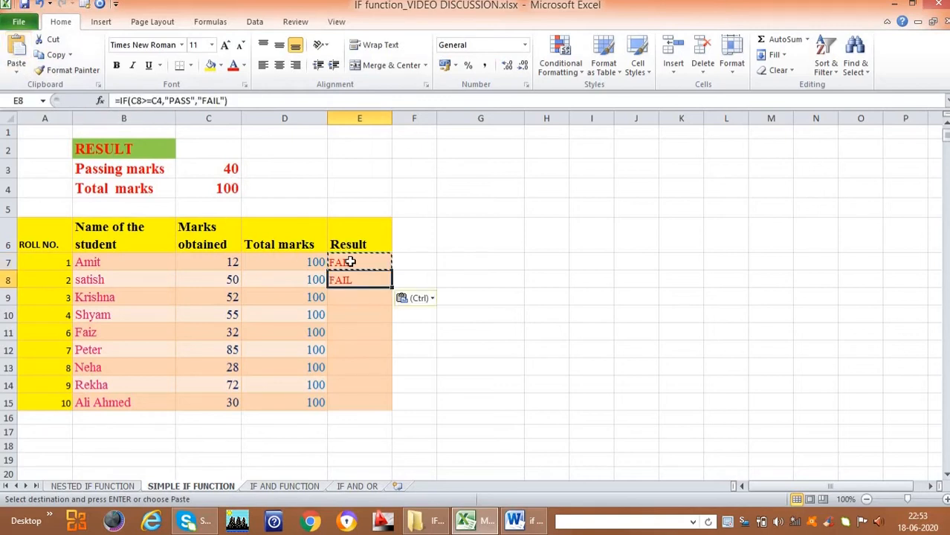
click(305, 102)
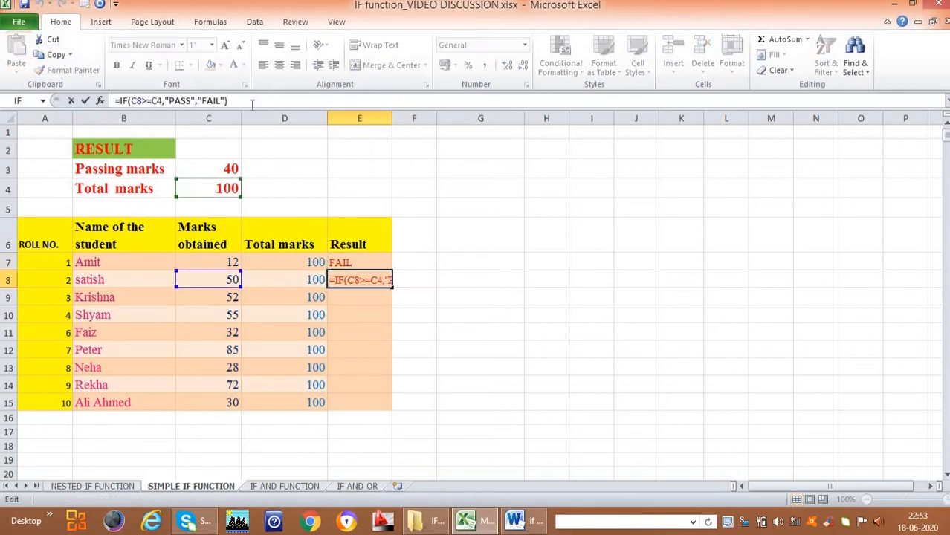
key(Return)
Step: Compare the formulas in E7 and E8, and change the passing-marks reference in E8 to the absolute reference $C$3
click(359, 278)
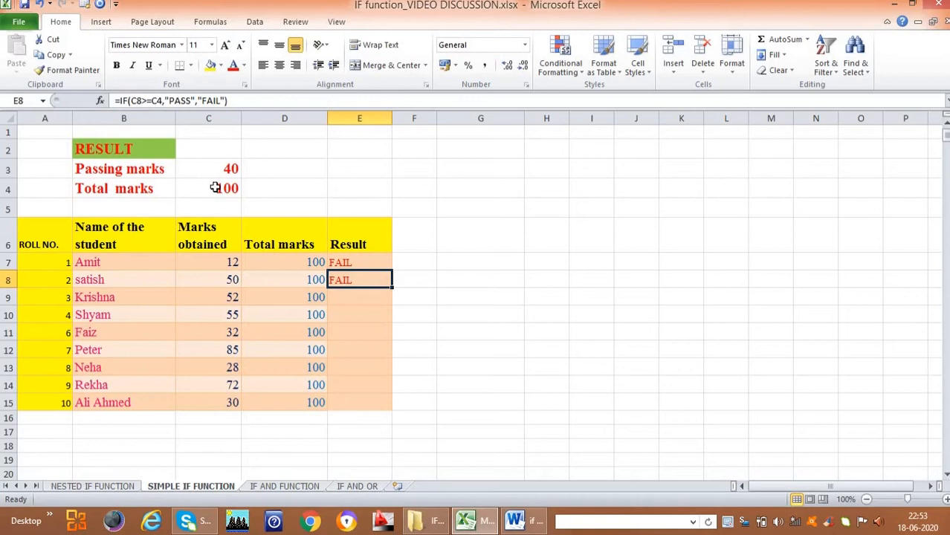
click(342, 260)
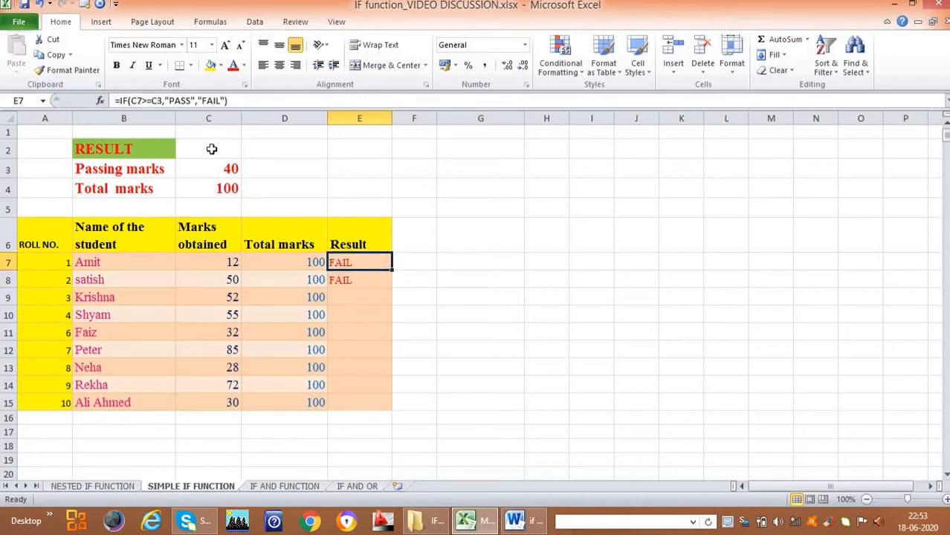
click(353, 282)
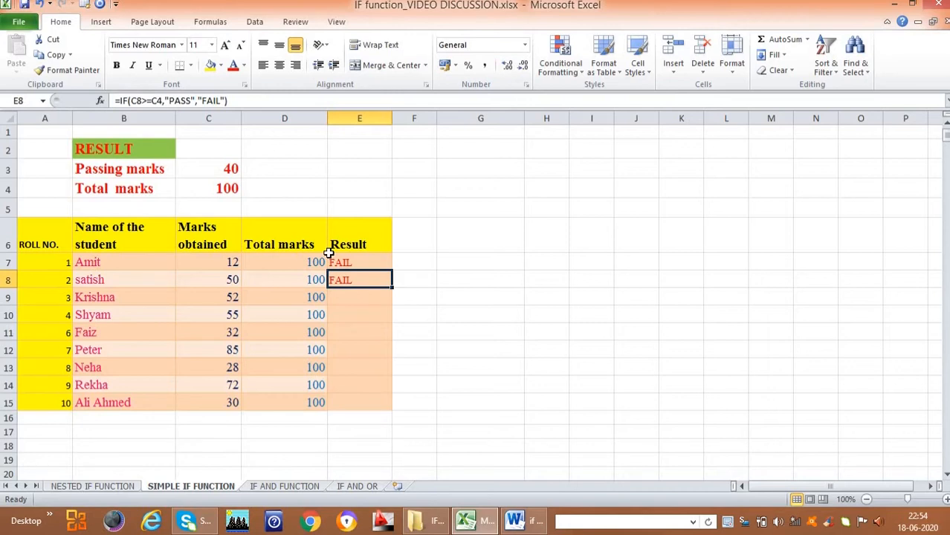
click(152, 100)
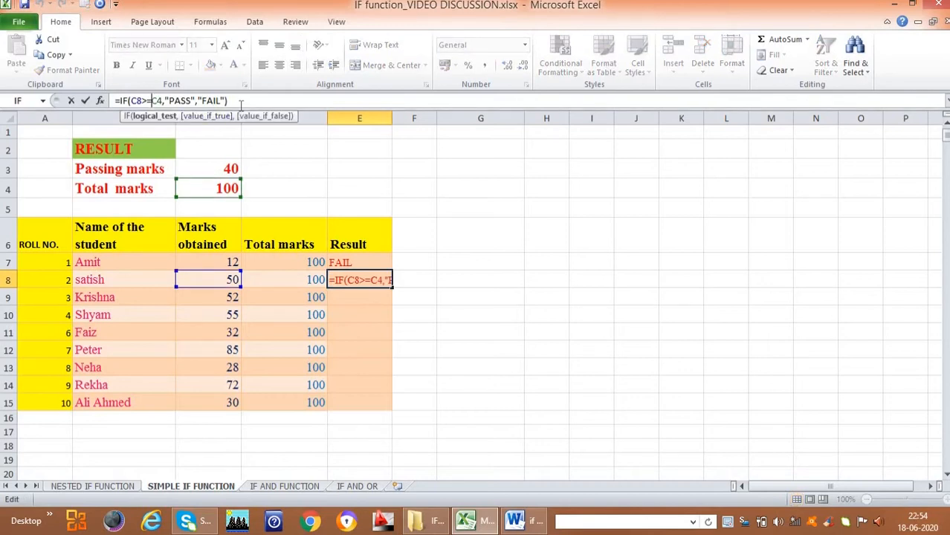
text($)
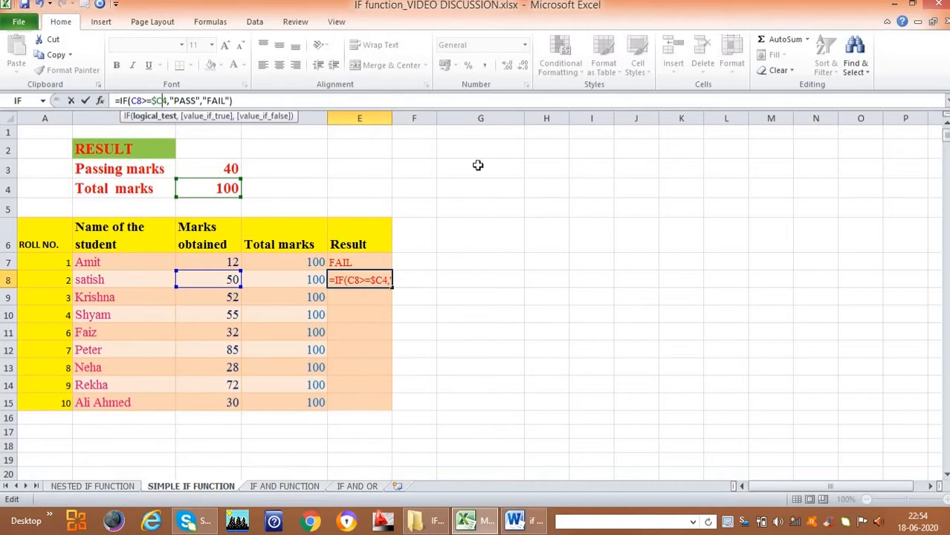
text($)
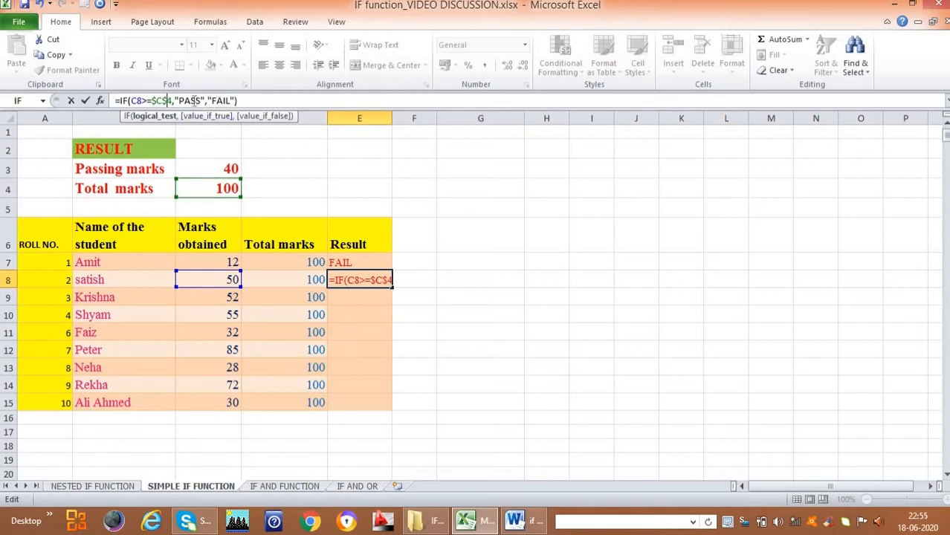
drag(167, 100, 174, 99)
text(3)
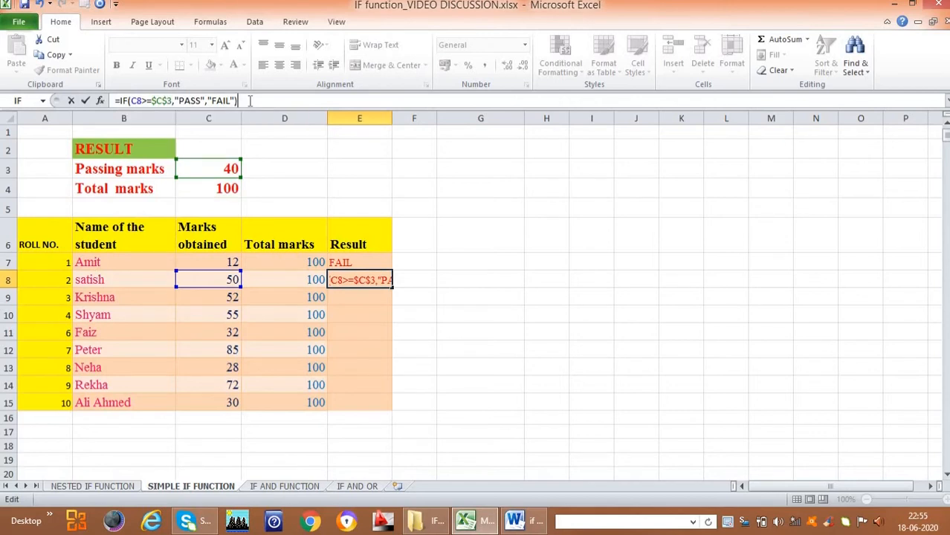
key(Return)
Step: Copy the corrected formula from E8 to E9 and check the cell references it uses
click(345, 279)
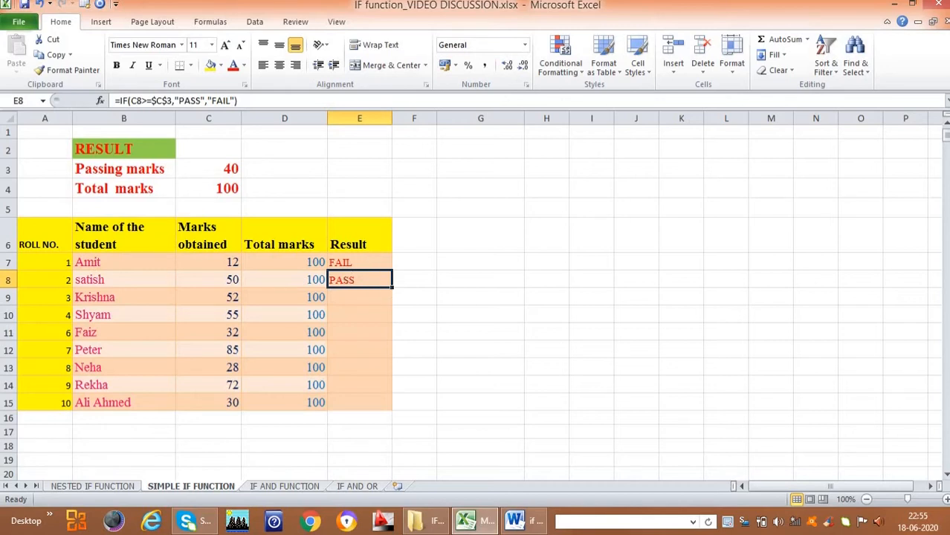
click(53, 54)
click(364, 300)
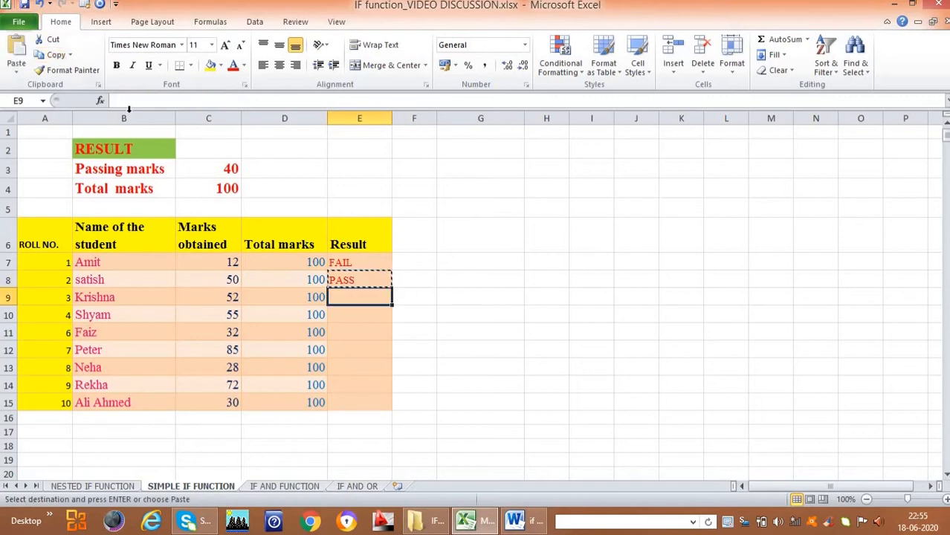
click(16, 56)
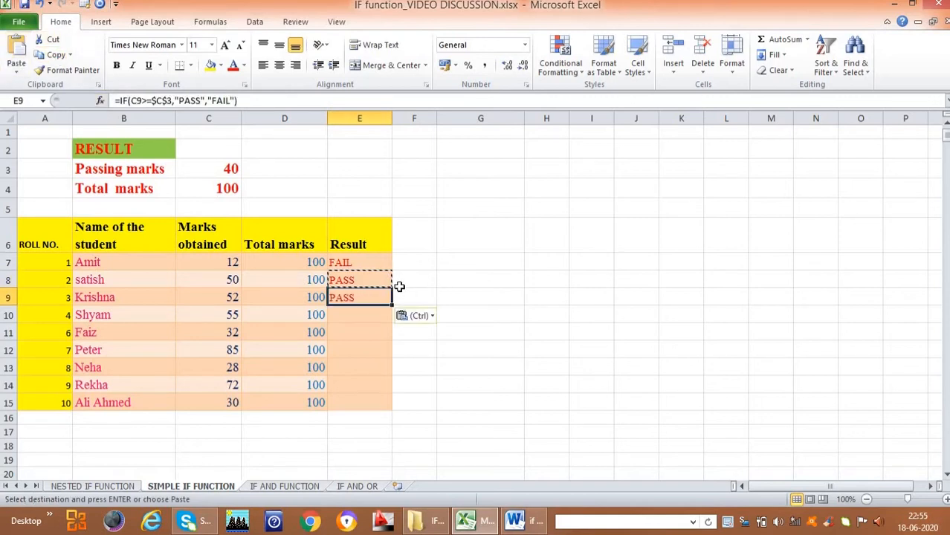
click(243, 101)
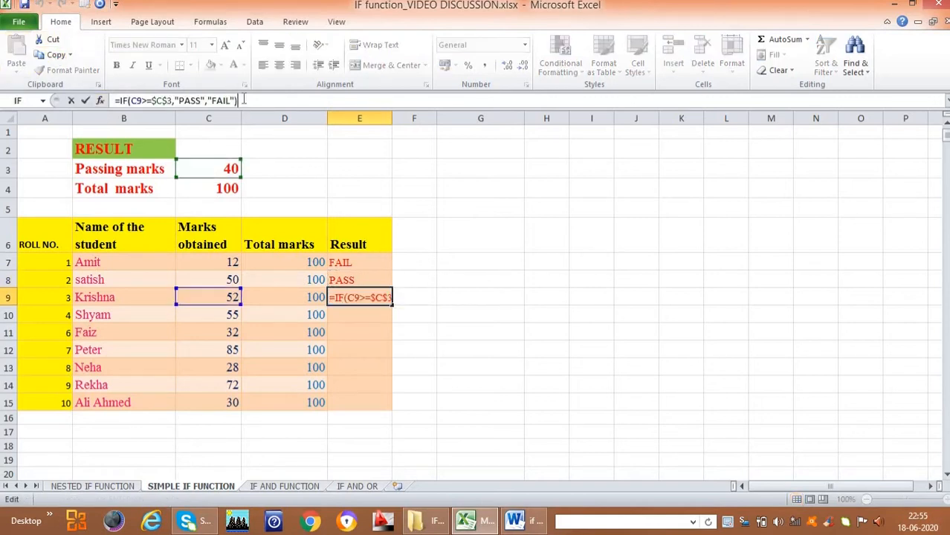
key(Return)
click(354, 296)
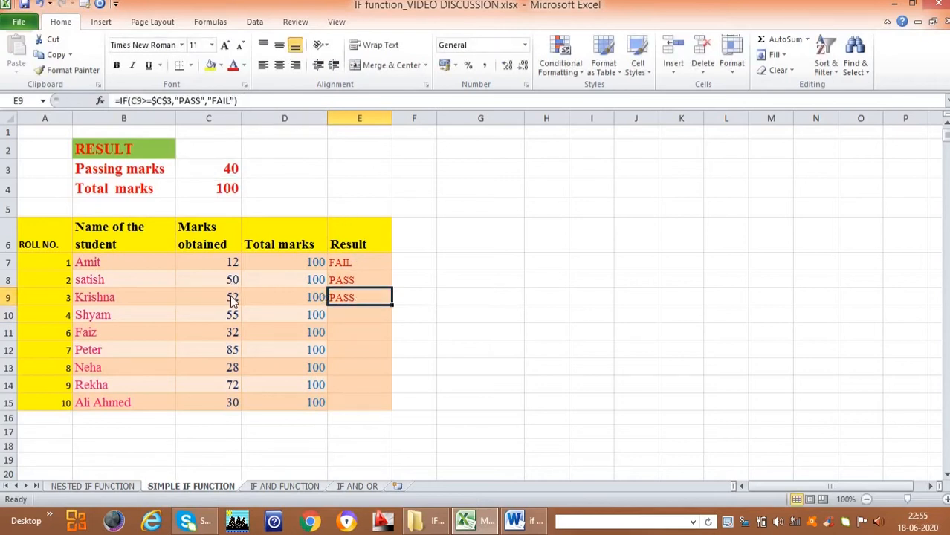
key(super+c)
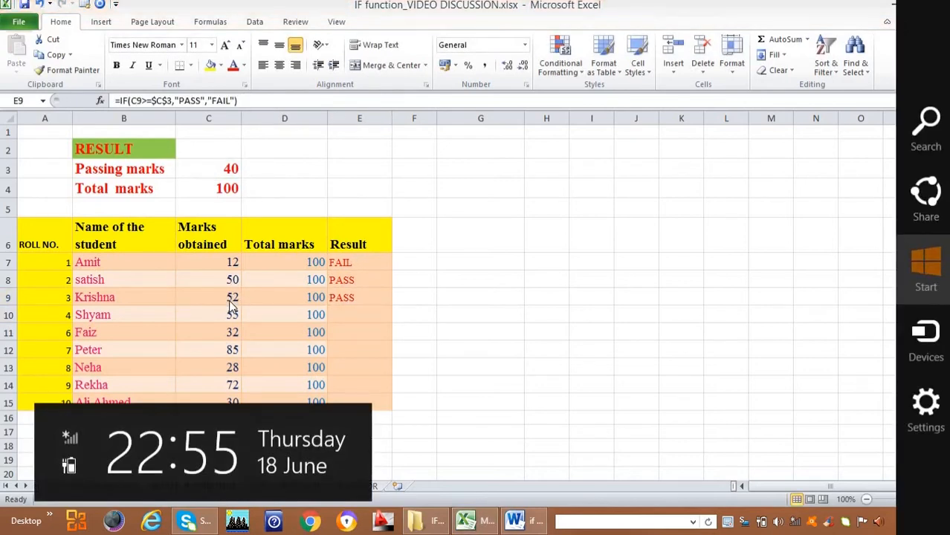
Step: Compare the cell references in the E8 and E9 formulas, and copy the E9 formula to E10:E15
click(365, 295)
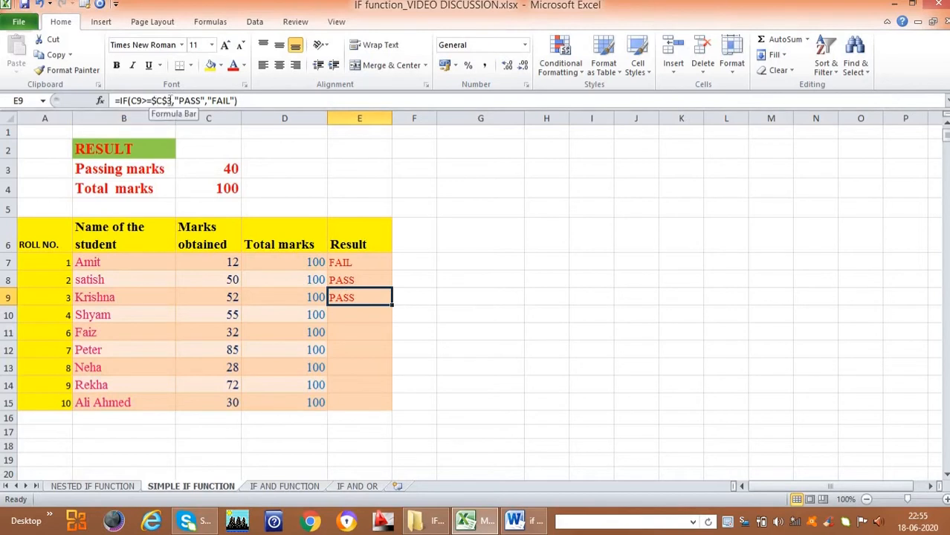
click(346, 280)
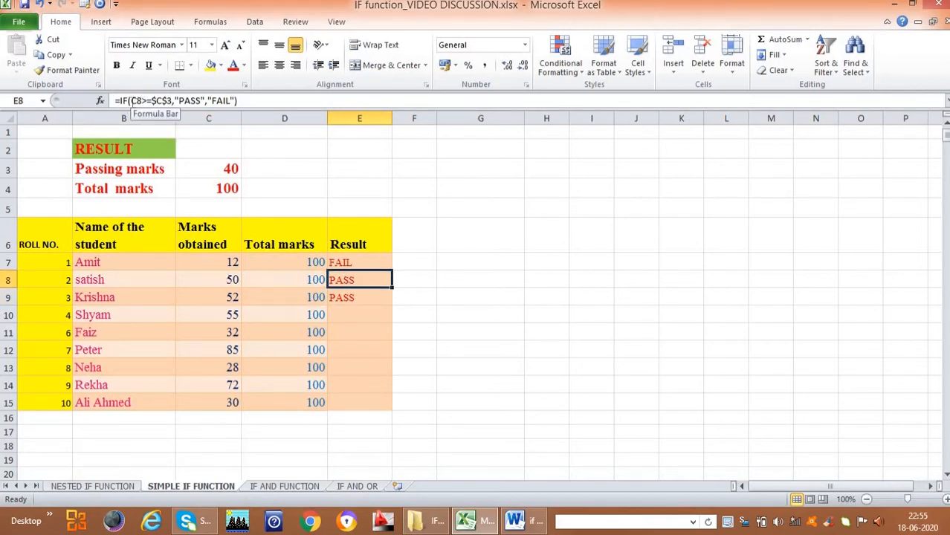
click(342, 299)
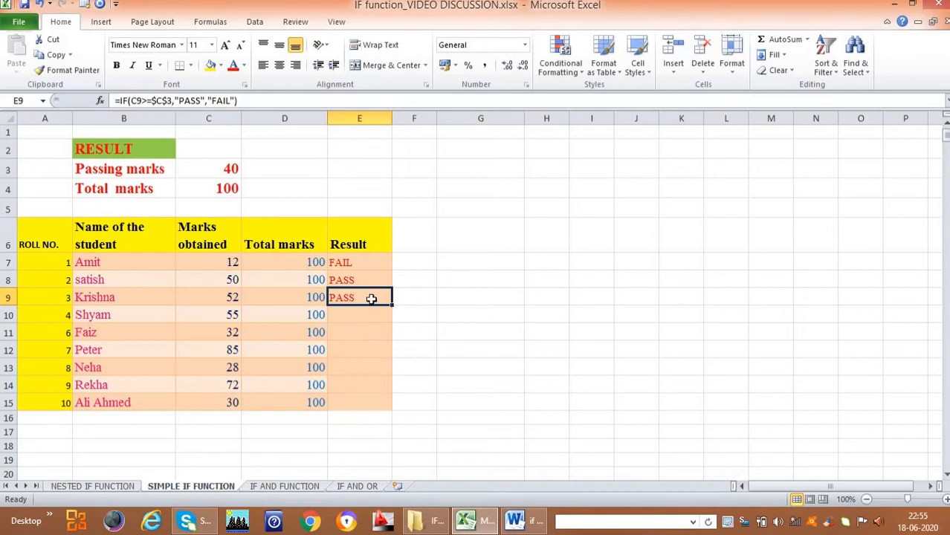
click(53, 55)
drag(359, 315, 365, 402)
click(17, 53)
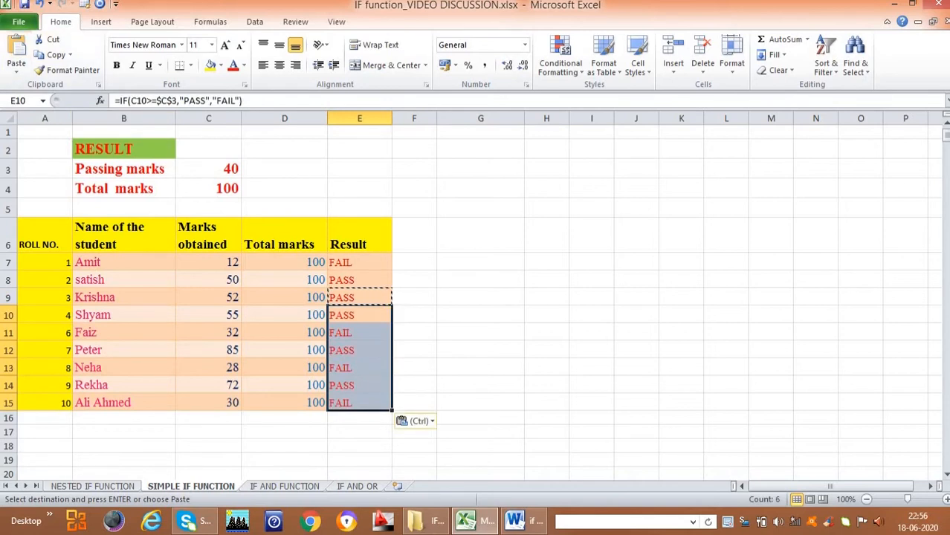
key(Escape)
click(413, 314)
Step: Review the Result column E7:E15 and examine the formulas in E7 and E11
click(360, 262)
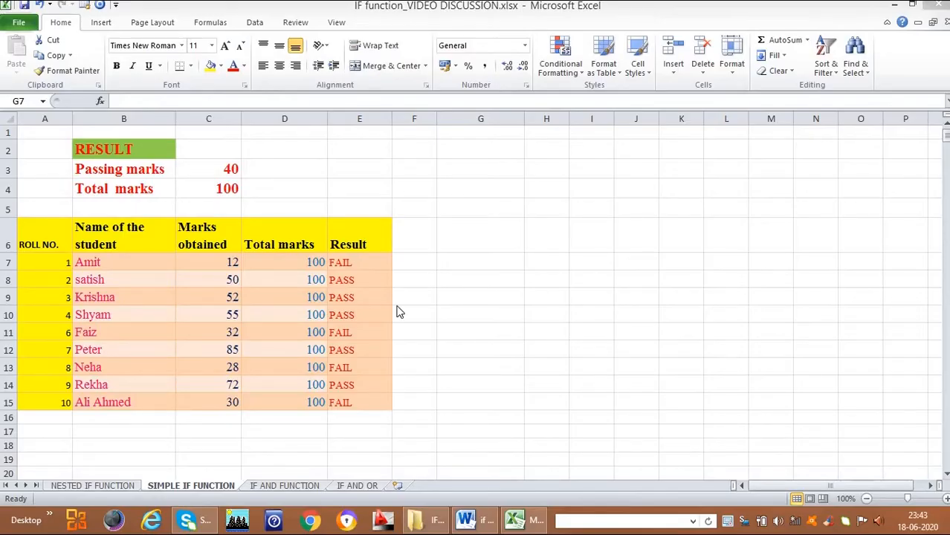
click(351, 261)
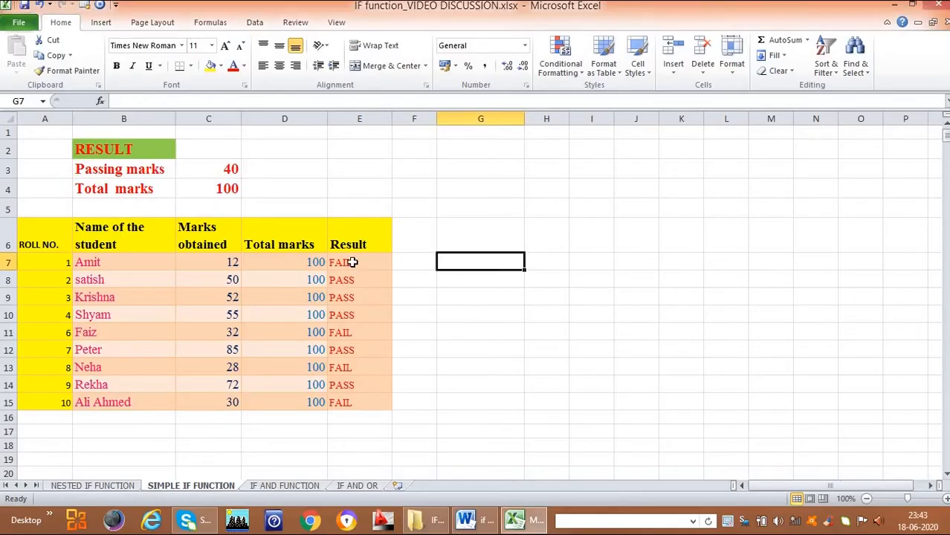
drag(356, 264, 356, 405)
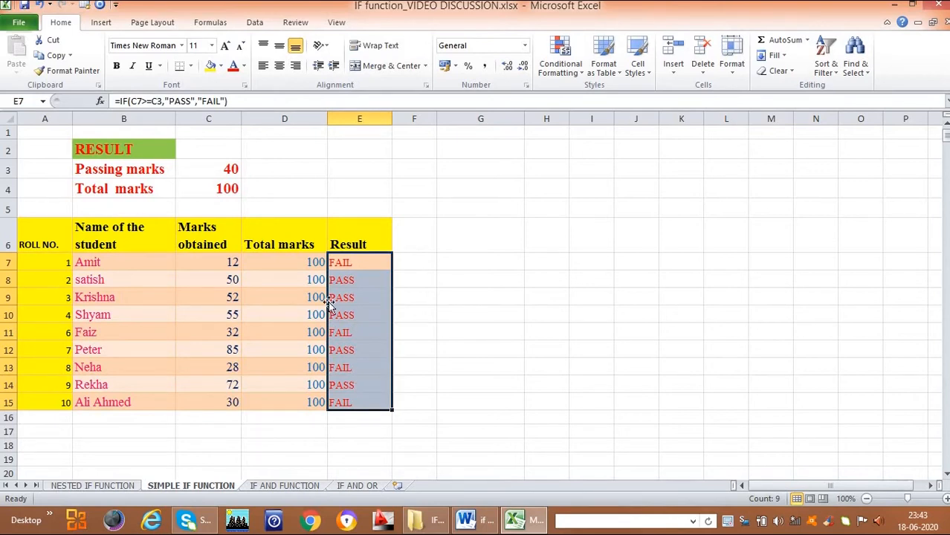
click(347, 262)
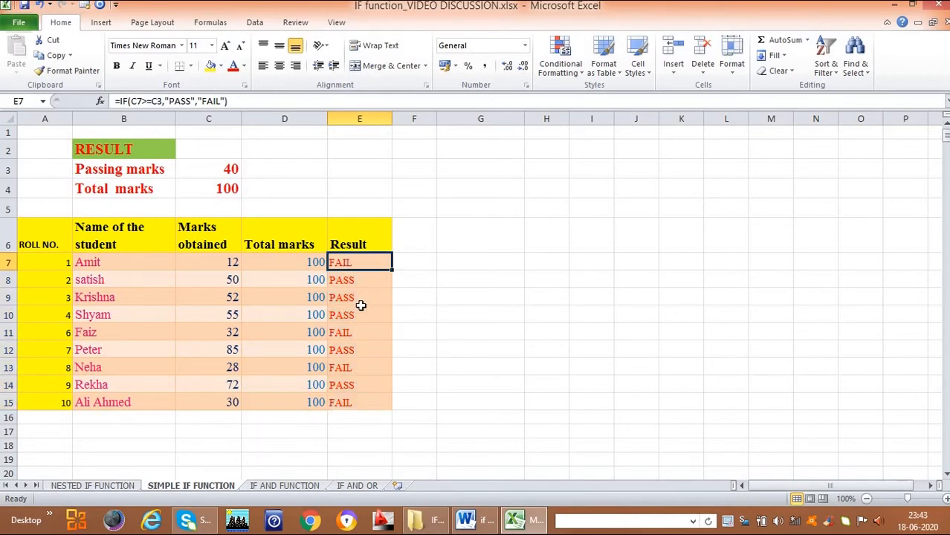
click(351, 329)
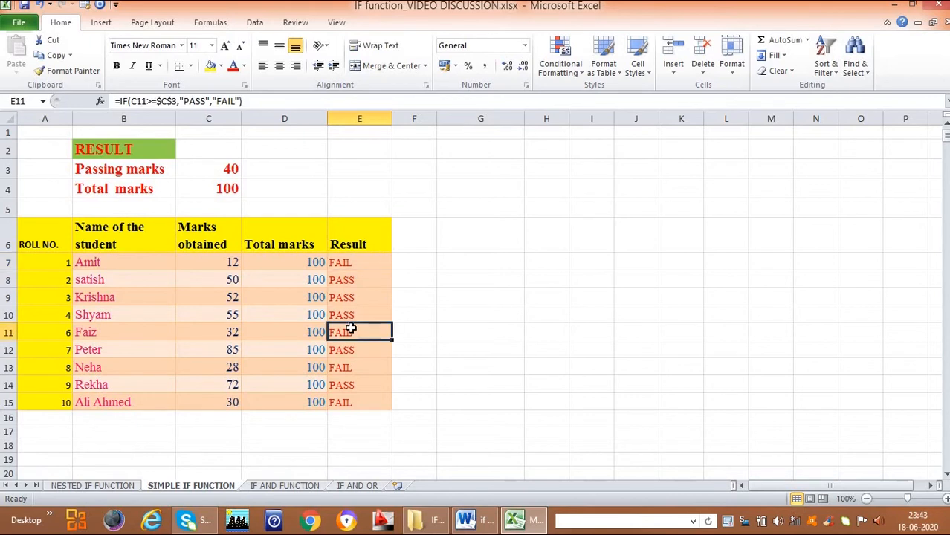
click(355, 261)
click(346, 336)
Step: Replace the "FAIL" text in the E13 formula with an empty string "" as the value if false
click(343, 367)
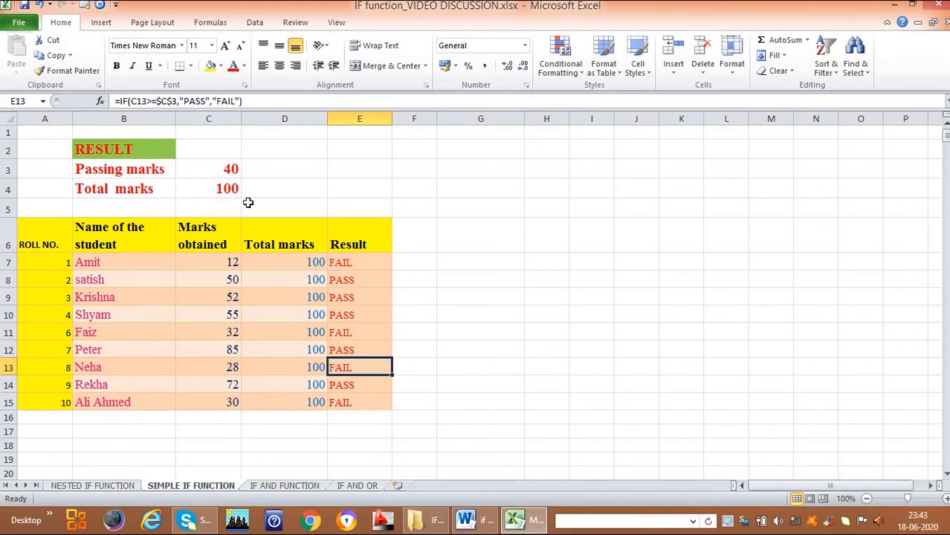
drag(218, 102, 237, 102)
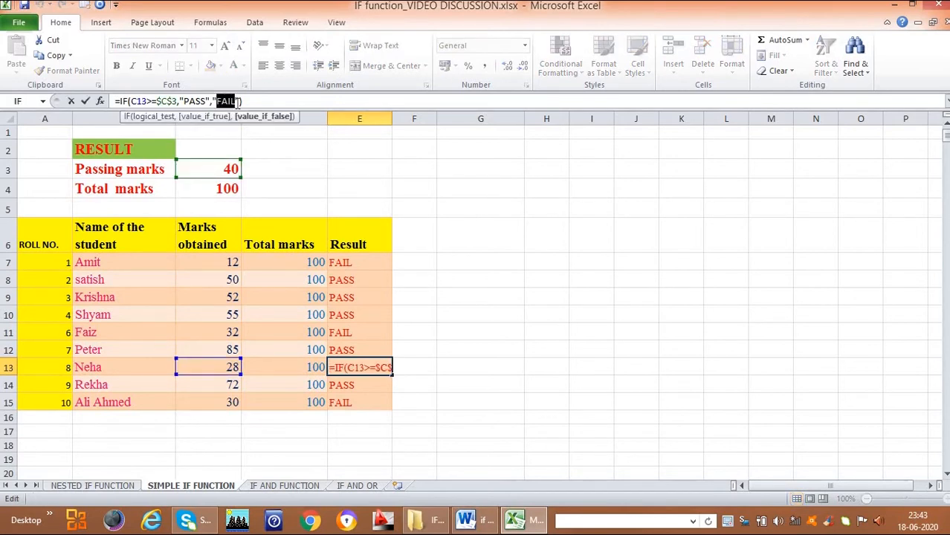
key(BackSpace)
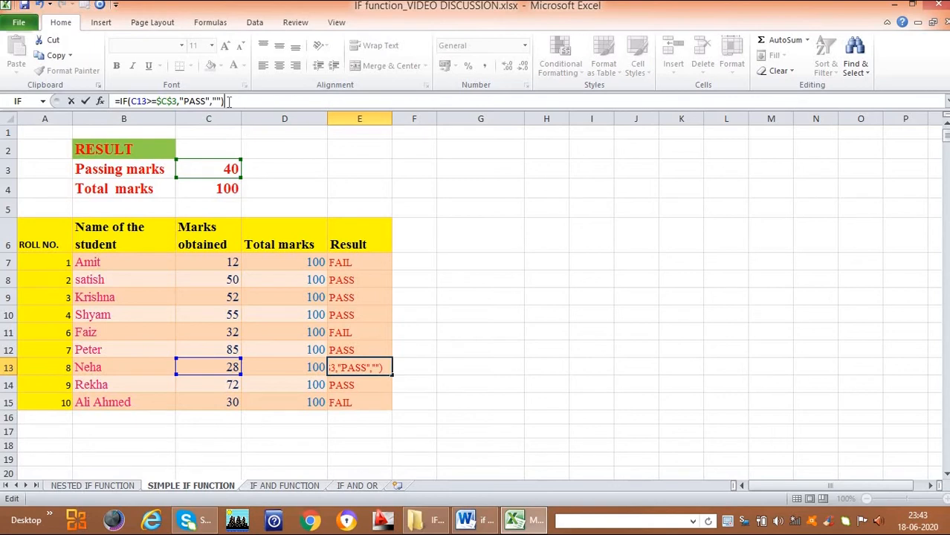
key(Return)
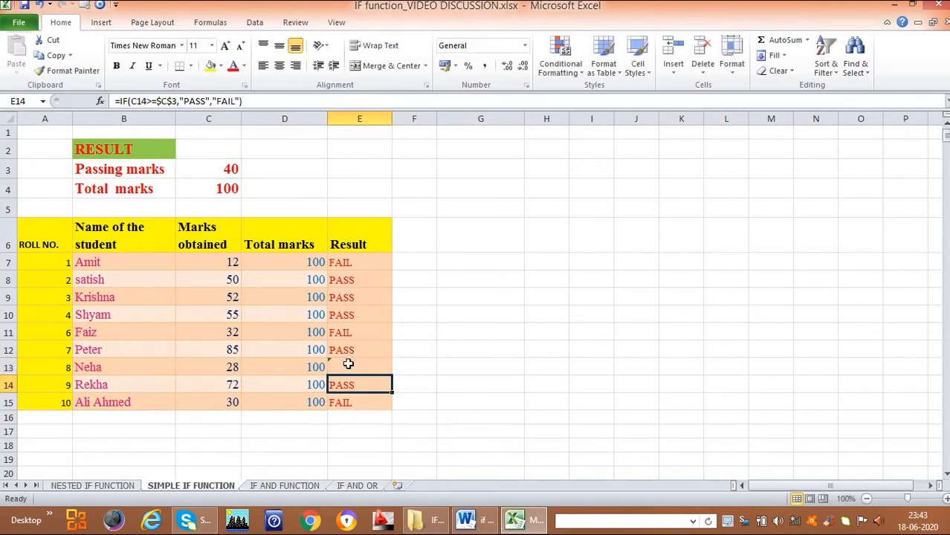
Step: Copy the E13 formula to the other Result cells, E7:E12 and E14:E15
click(348, 363)
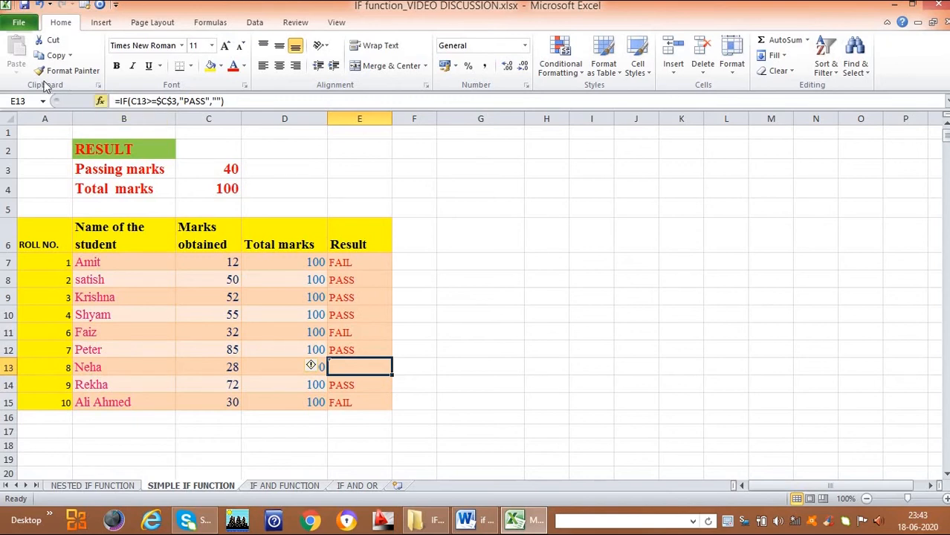
click(55, 55)
drag(349, 263, 353, 349)
click(20, 48)
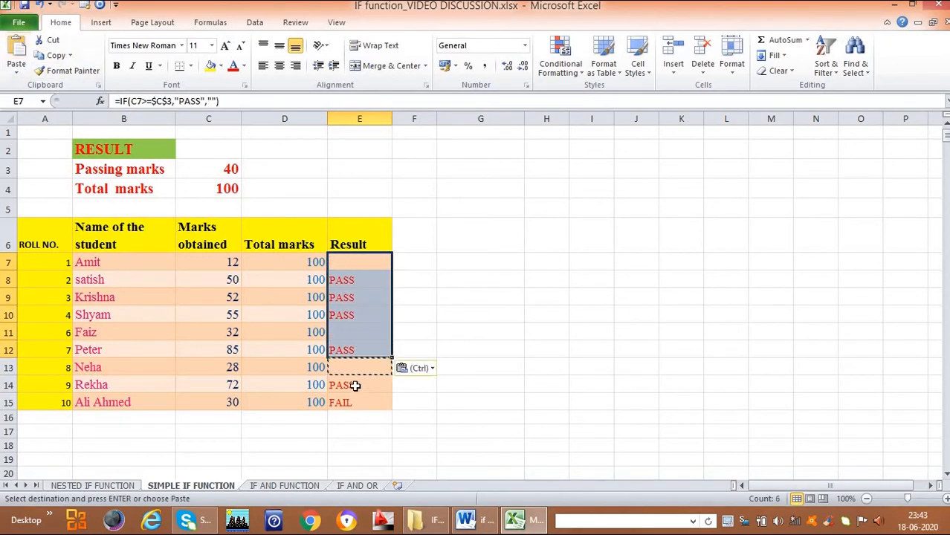
drag(356, 384, 356, 399)
click(16, 52)
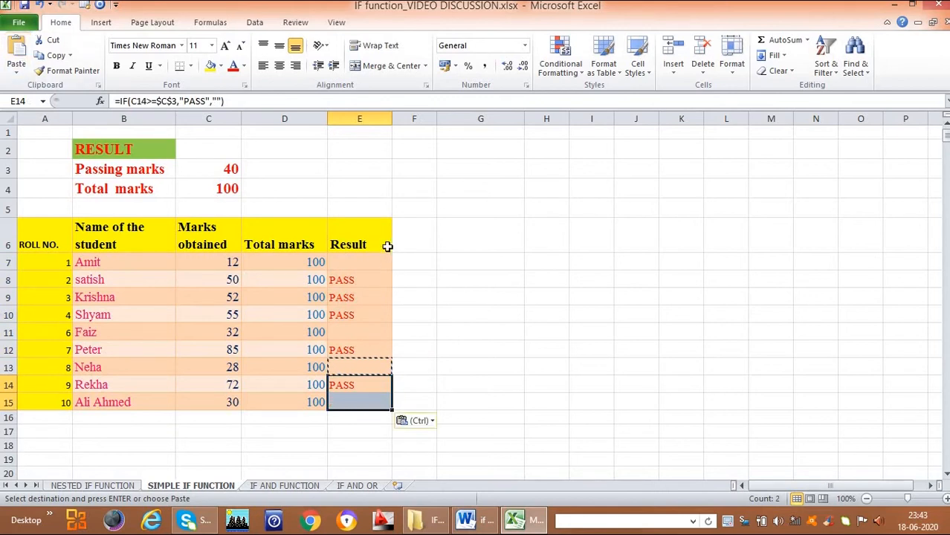
click(255, 100)
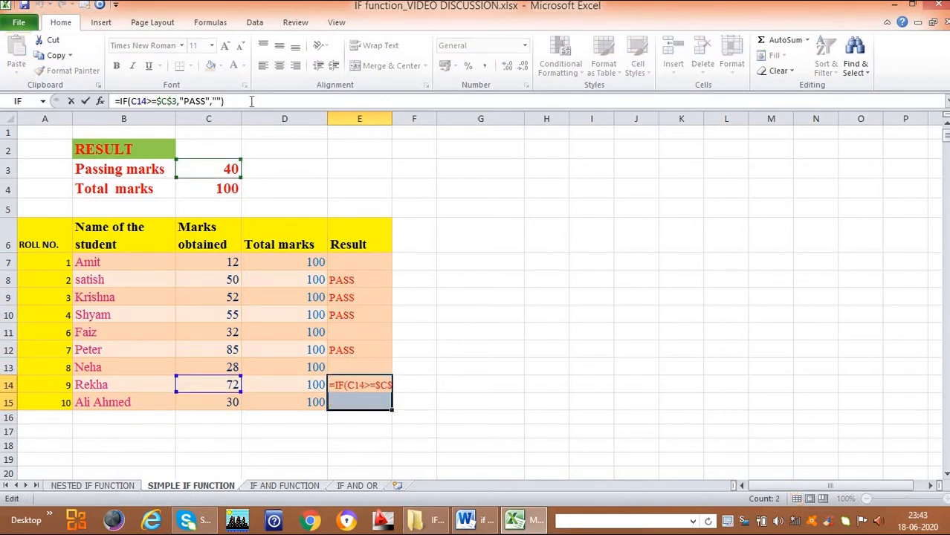
key(Return)
Step: Examine how the formulas in E8, E7, E11 and E13 treat marks above and below the passing marks
click(359, 281)
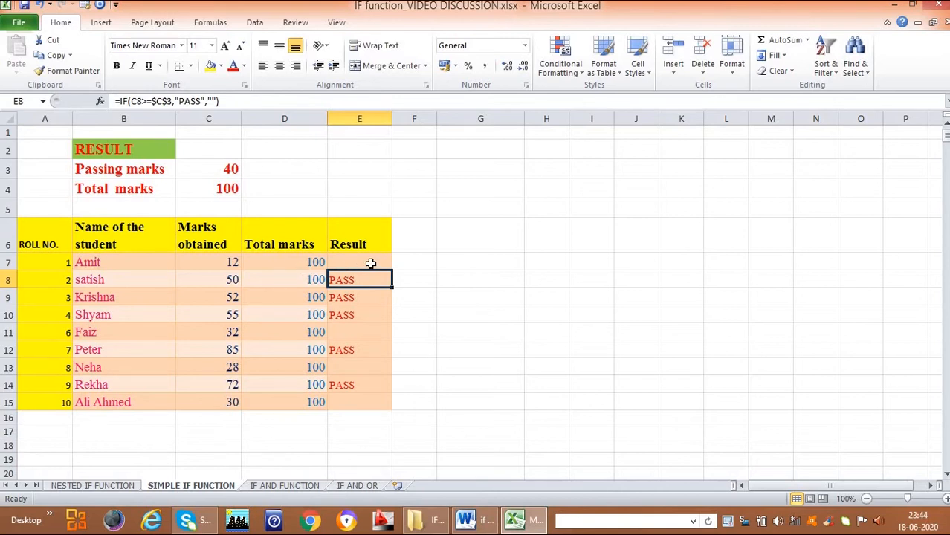
click(370, 262)
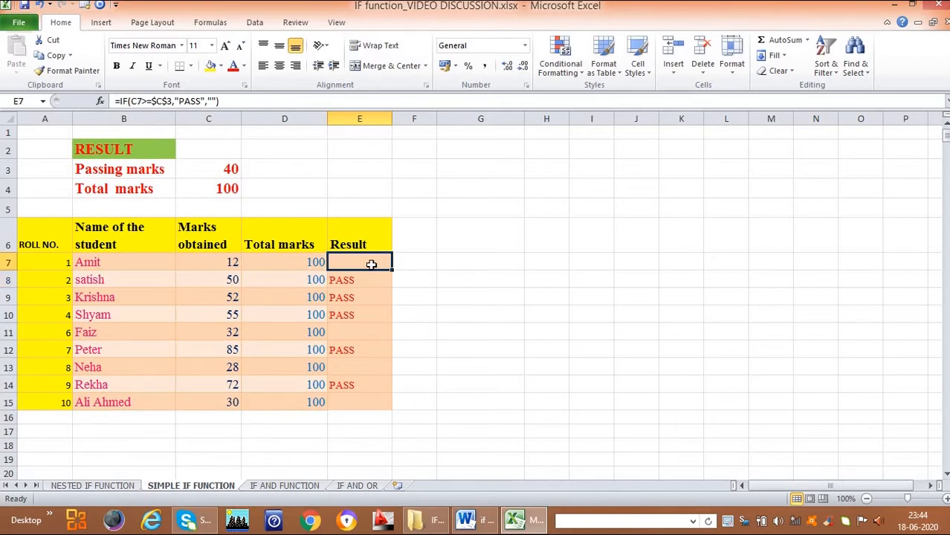
click(372, 334)
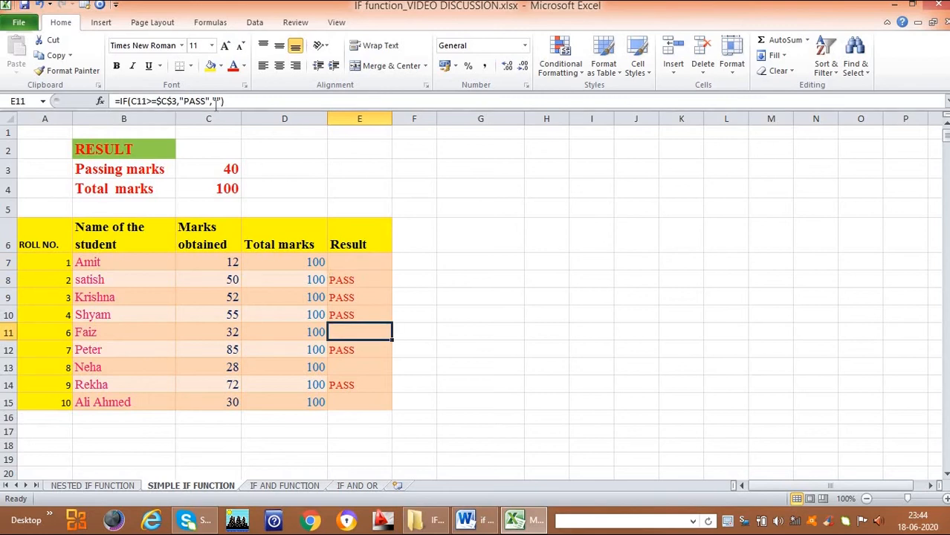
text(")
click(361, 262)
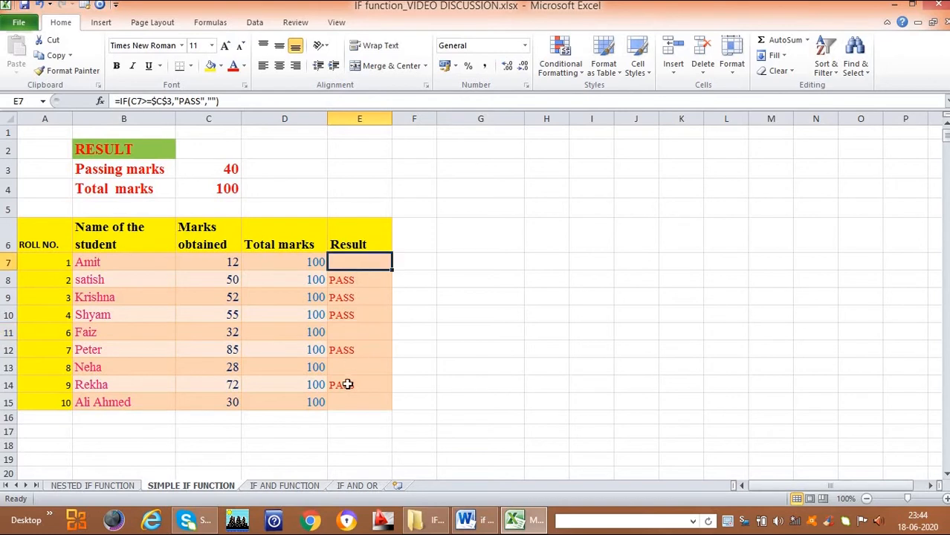
click(348, 367)
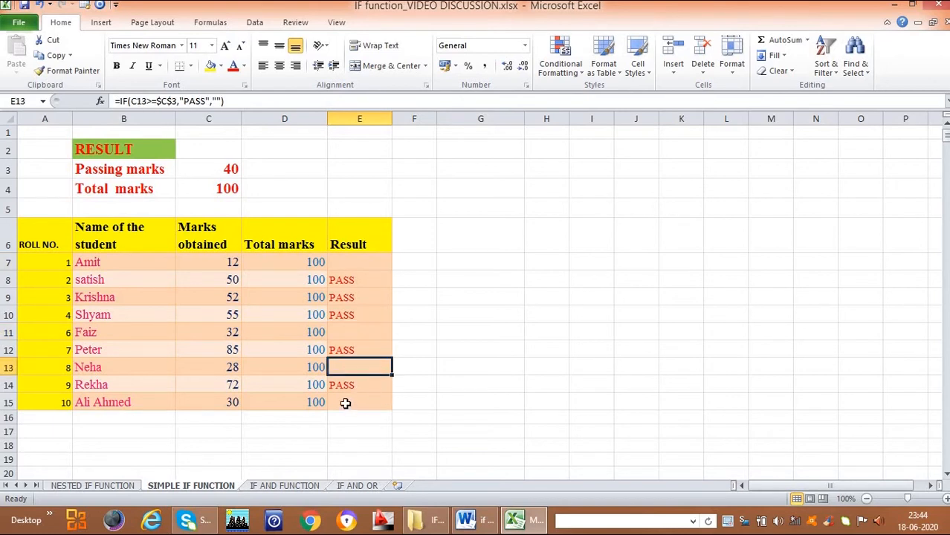
Step: Remove the value-if-false argument from the E15 formula, leaving =IF(C15>=$C$3,"PASS"), and check the formula's arguments
click(348, 403)
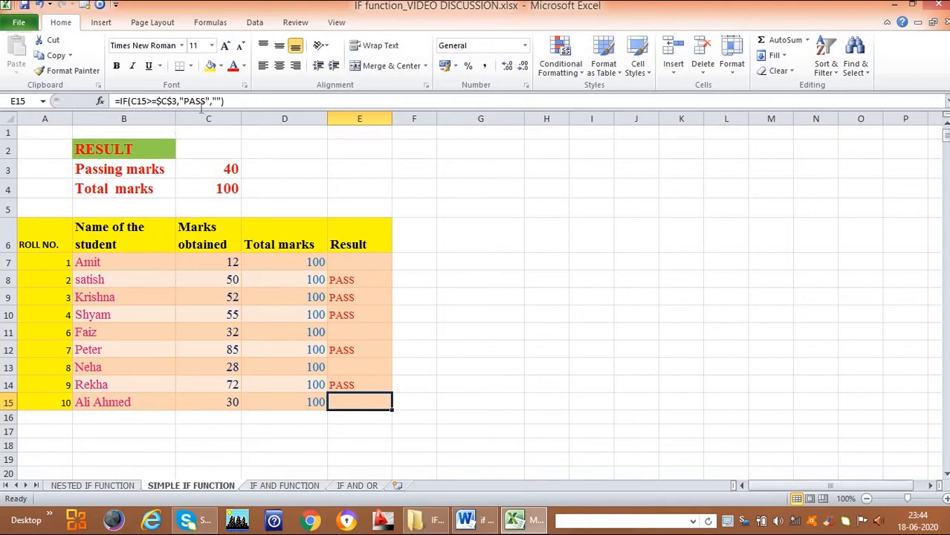
click(209, 102)
text(,)
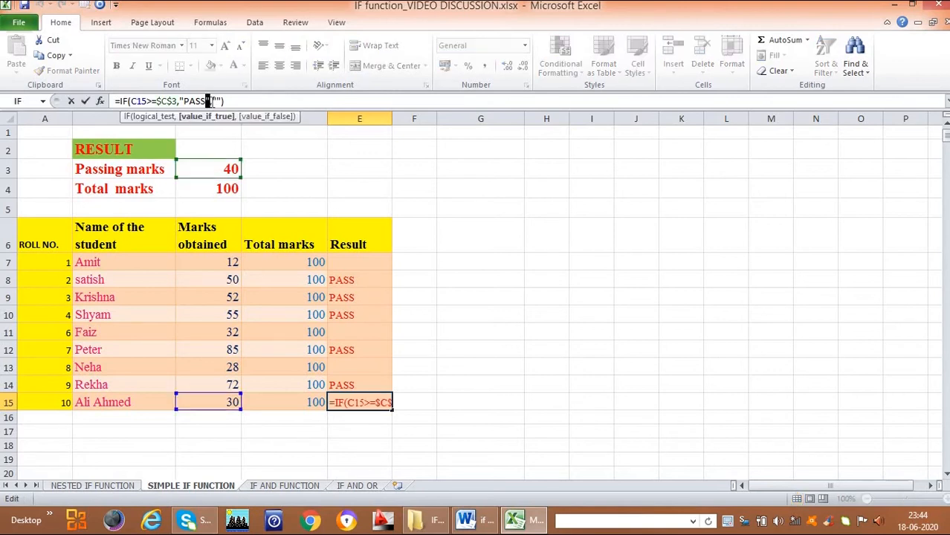
drag(210, 101, 222, 101)
text())
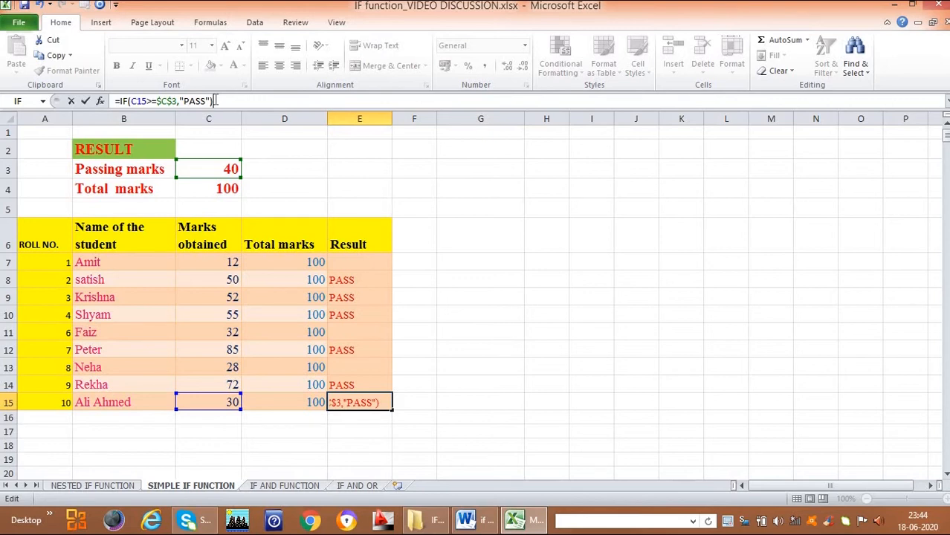
key(Return)
click(351, 401)
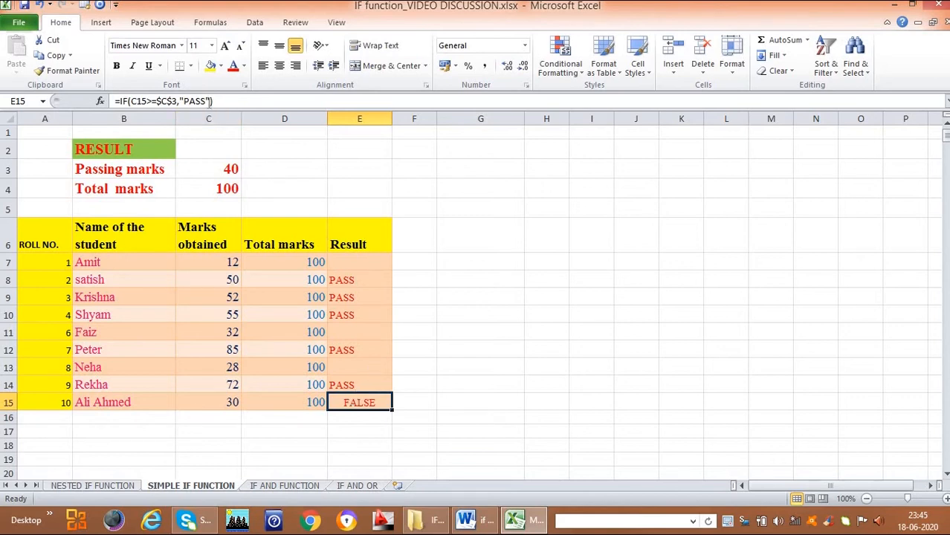
click(209, 101)
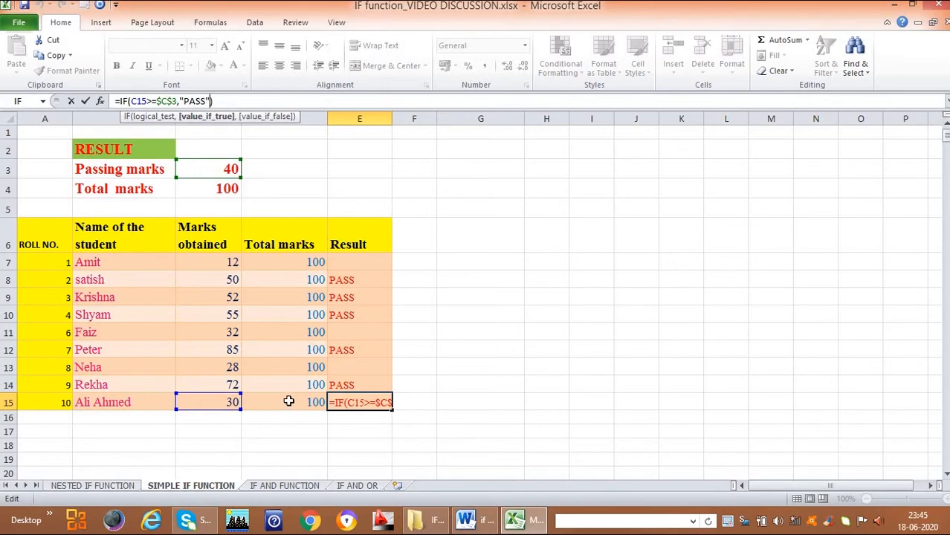
click(233, 99)
key(Return)
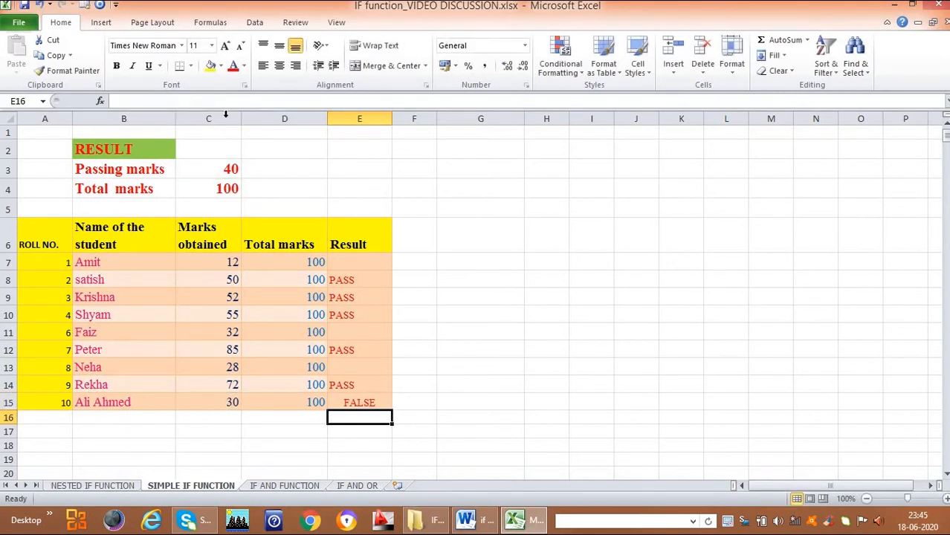
Step: Complete the E15 formula with "FAIL" as the value if false
click(340, 397)
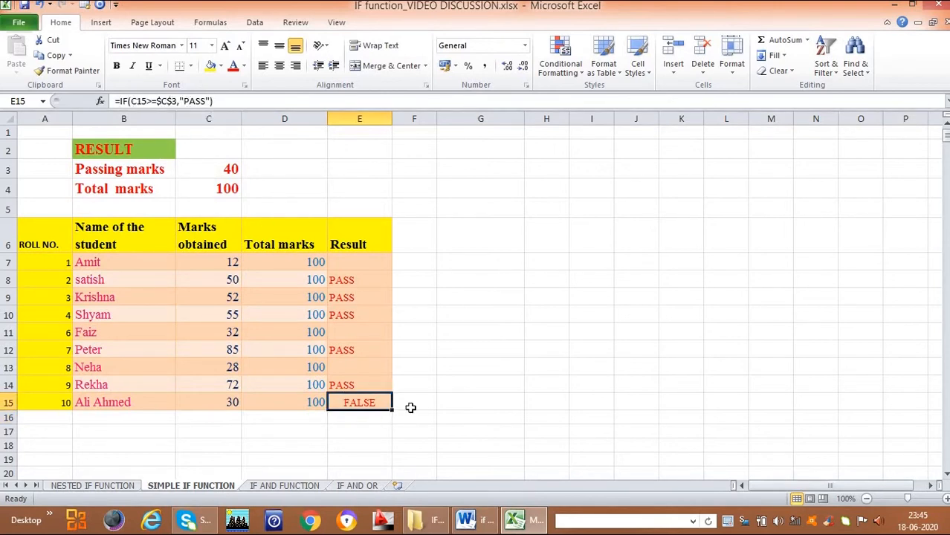
click(226, 102)
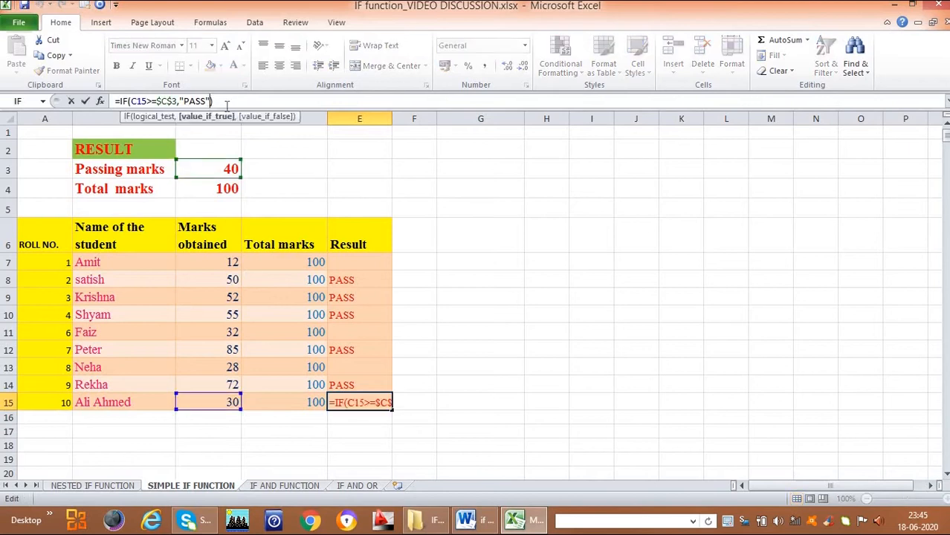
text(,)
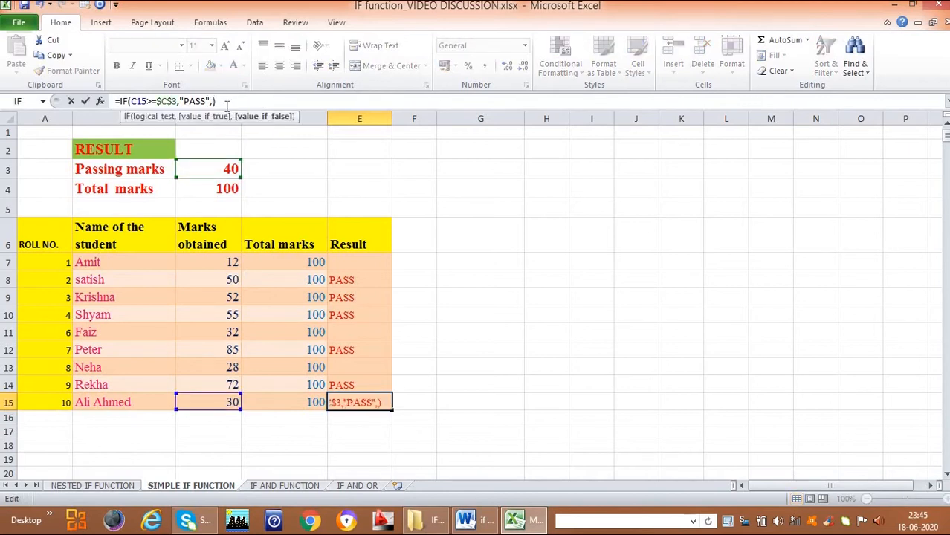
text("FAIL")
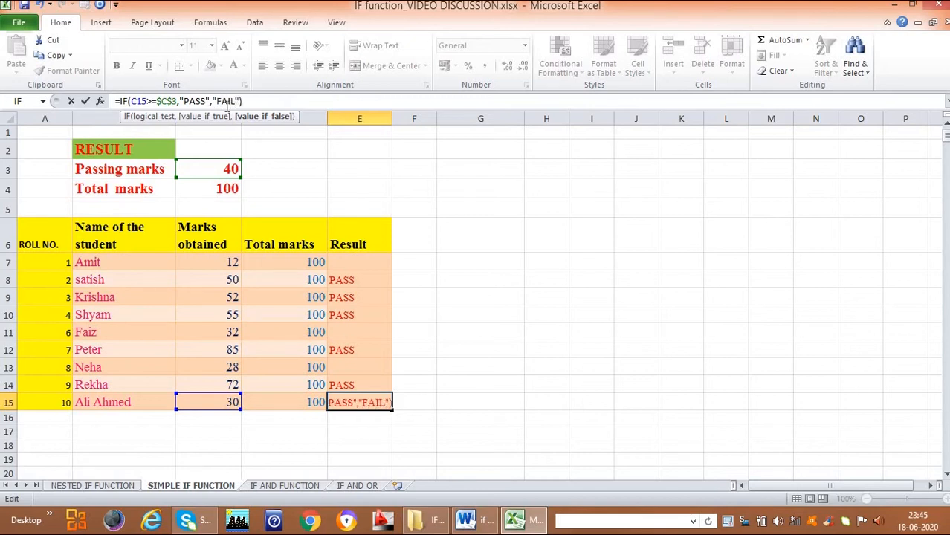
click(251, 99)
key(Return)
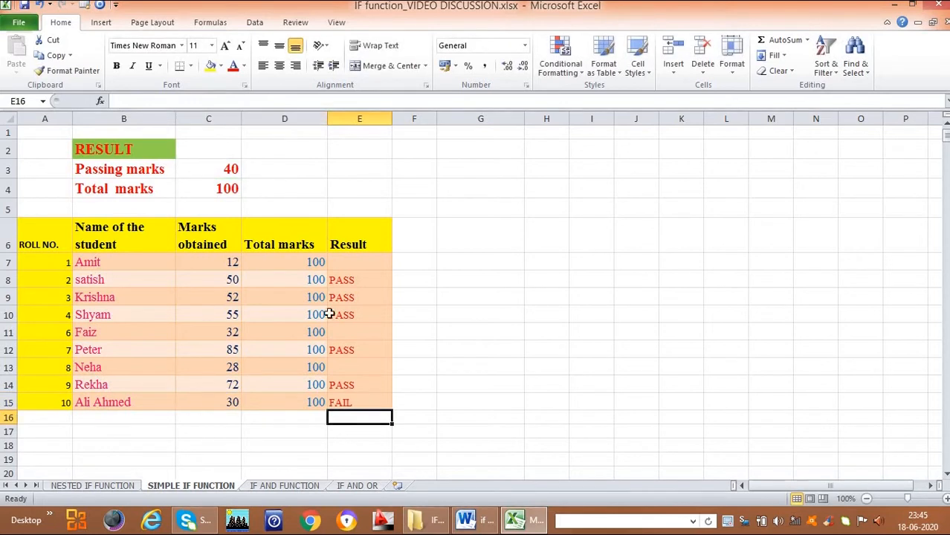
Step: Copy the E15 formula with "FAIL" as the value if false to the other Result cells, E7:E14
click(349, 402)
click(53, 55)
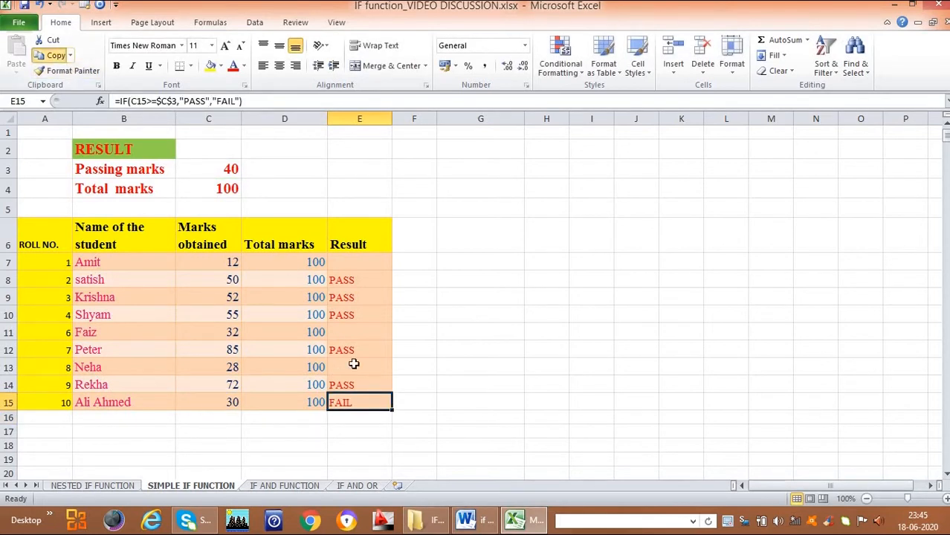
click(364, 382)
drag(372, 368, 373, 263)
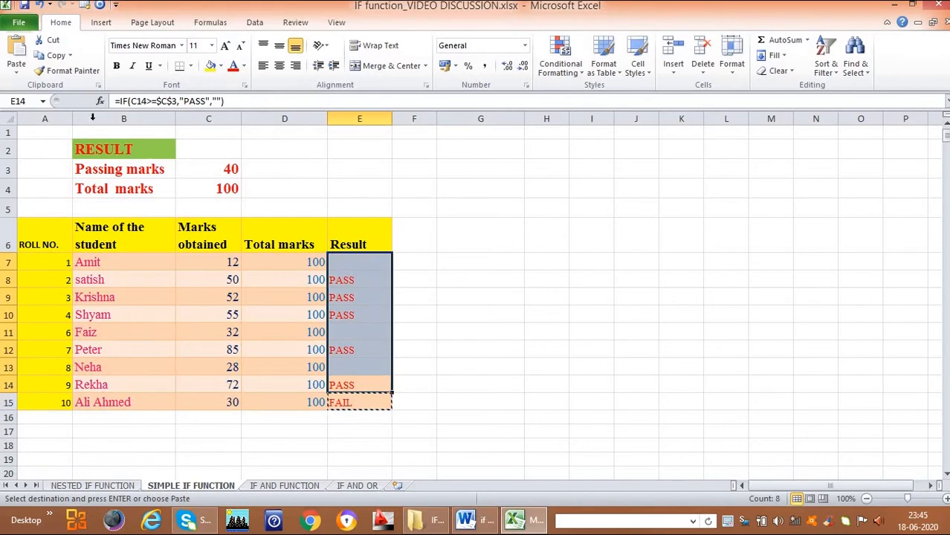
key(ctrl+v)
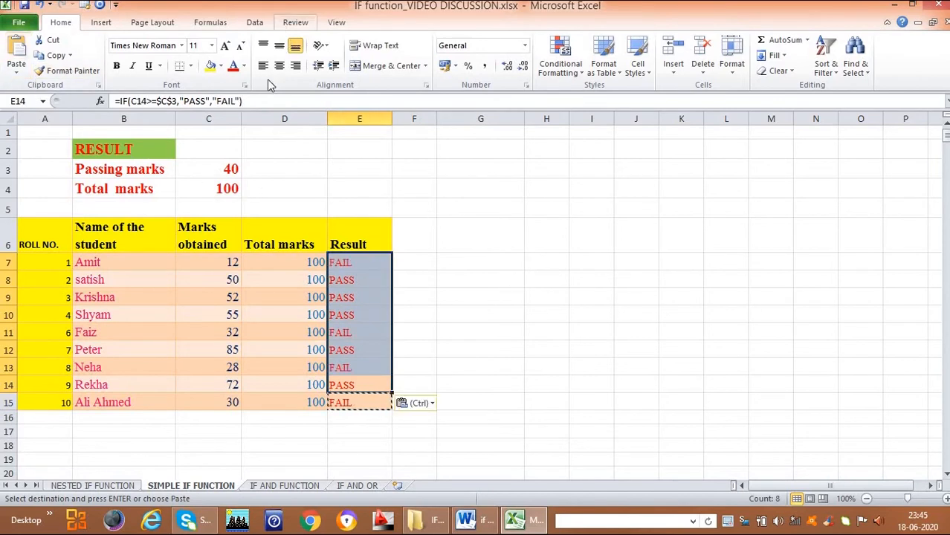
click(250, 98)
key(Return)
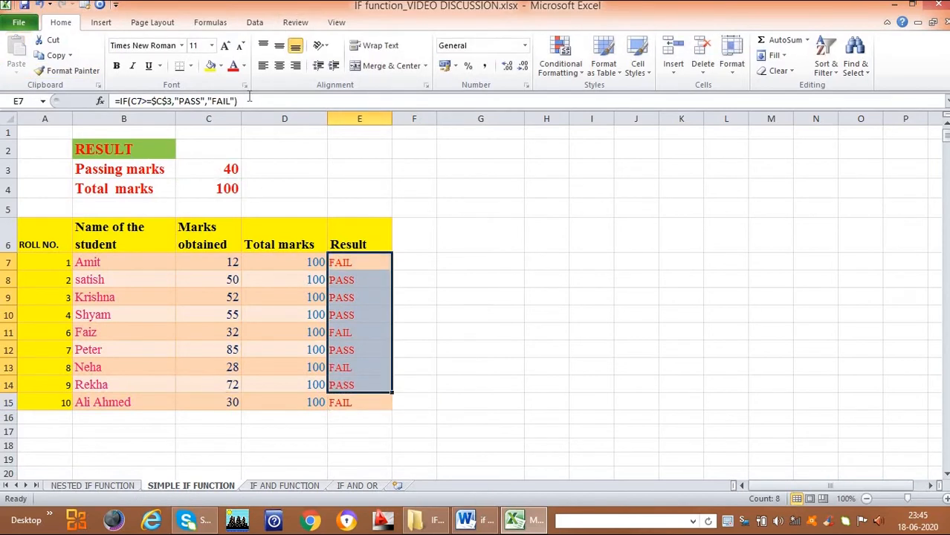
click(466, 223)
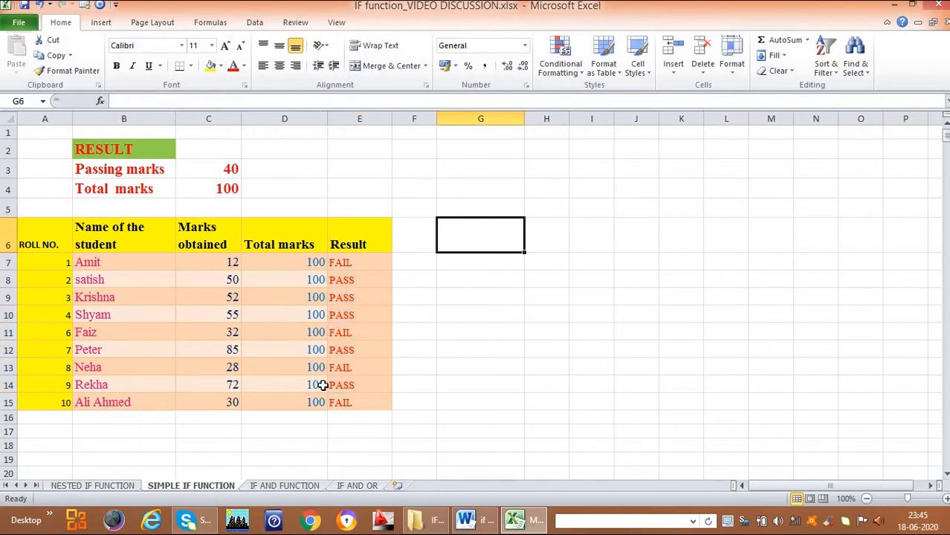
Step: Open the NESTED IF FUNCTION sheet and review its student names, grace marks and marks obtained
click(93, 486)
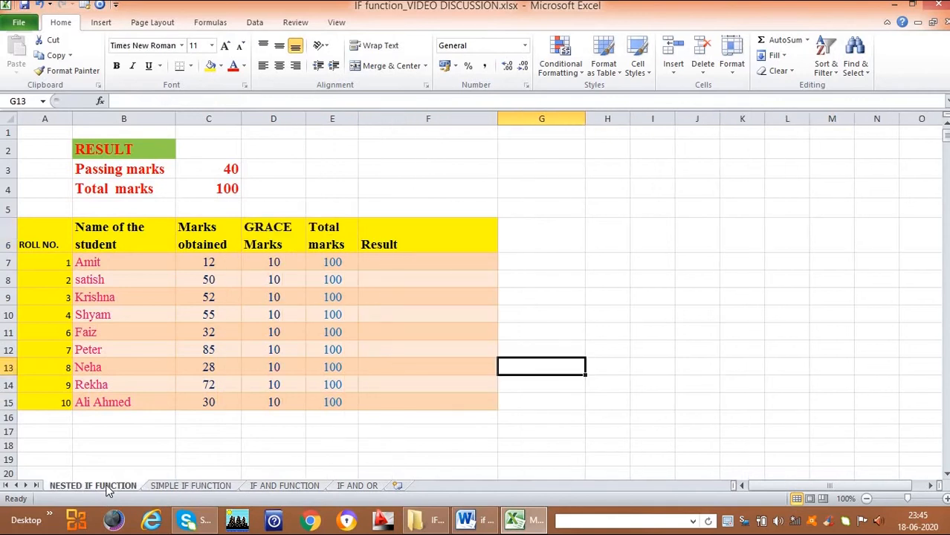
drag(109, 262, 119, 404)
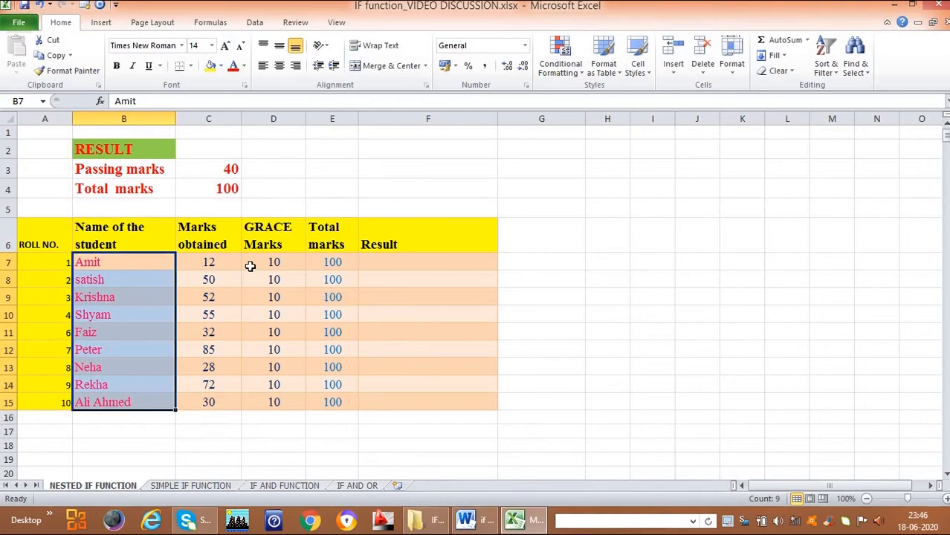
drag(254, 262, 259, 403)
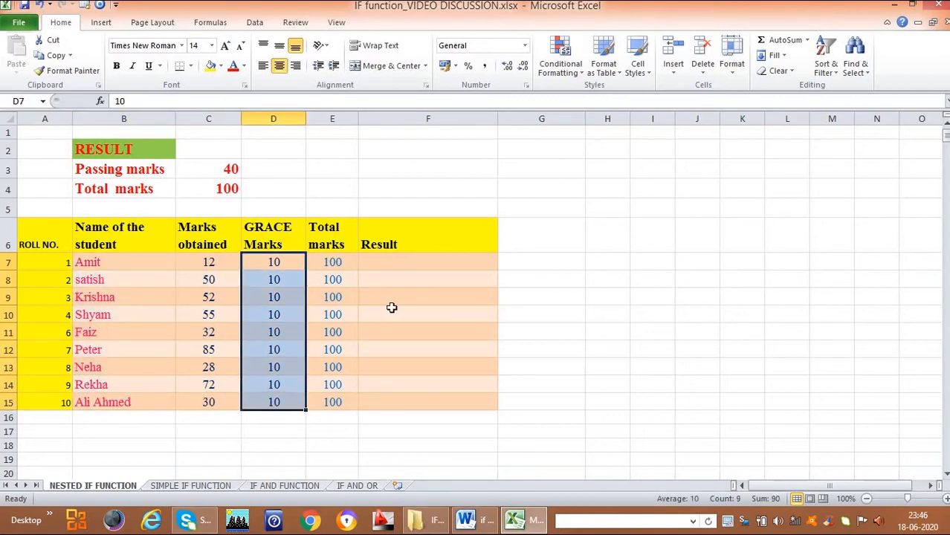
click(209, 348)
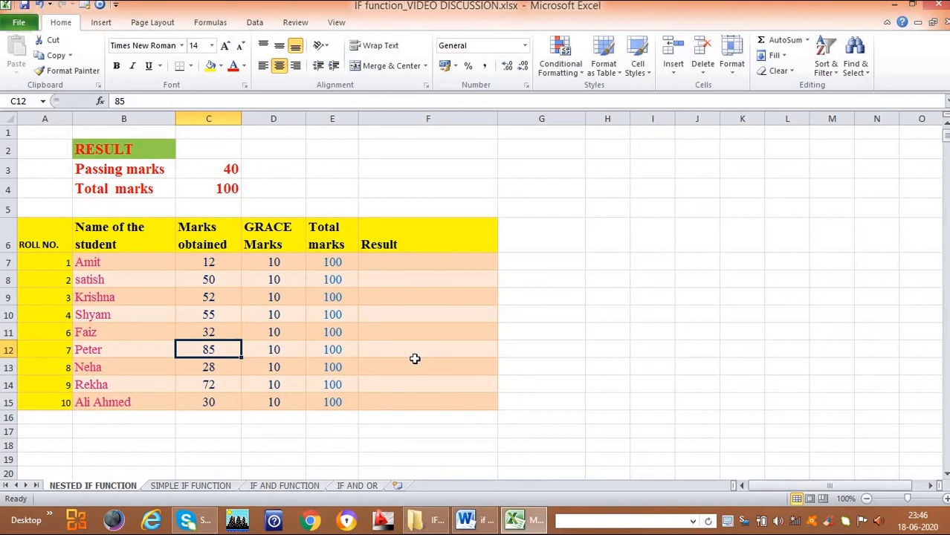
Step: Start an IF formula in F7 that tests whether the marks obtained reach the passing marks, =IF(C7>=C3
click(382, 258)
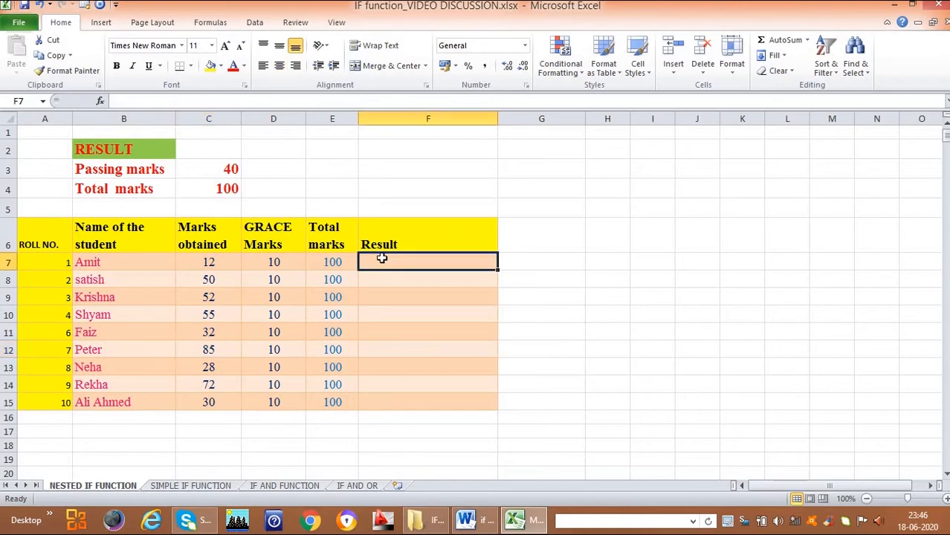
text(=)
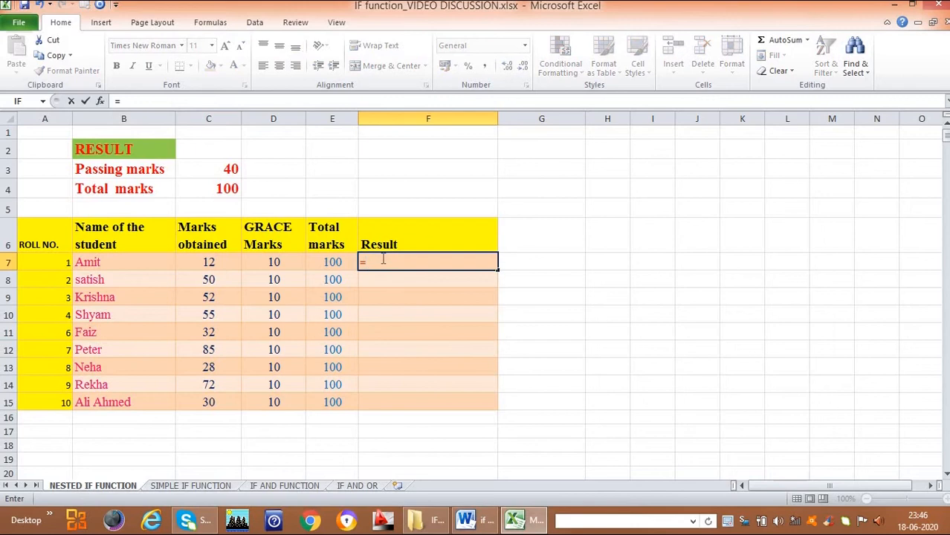
click(162, 103)
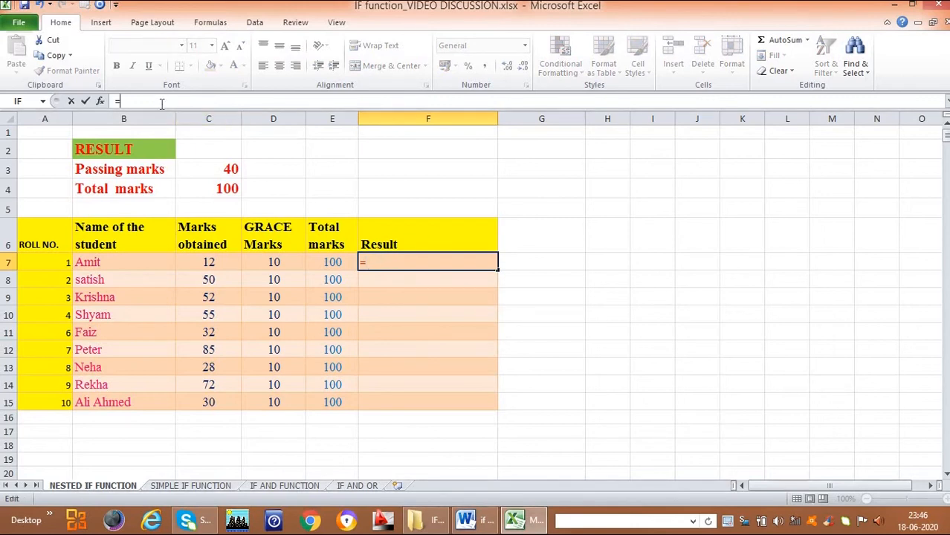
text(IF)
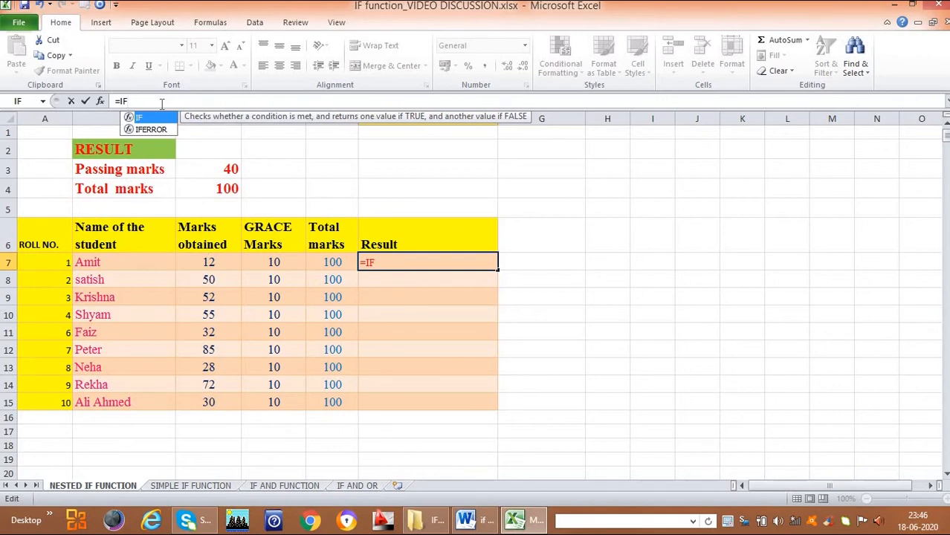
text(()
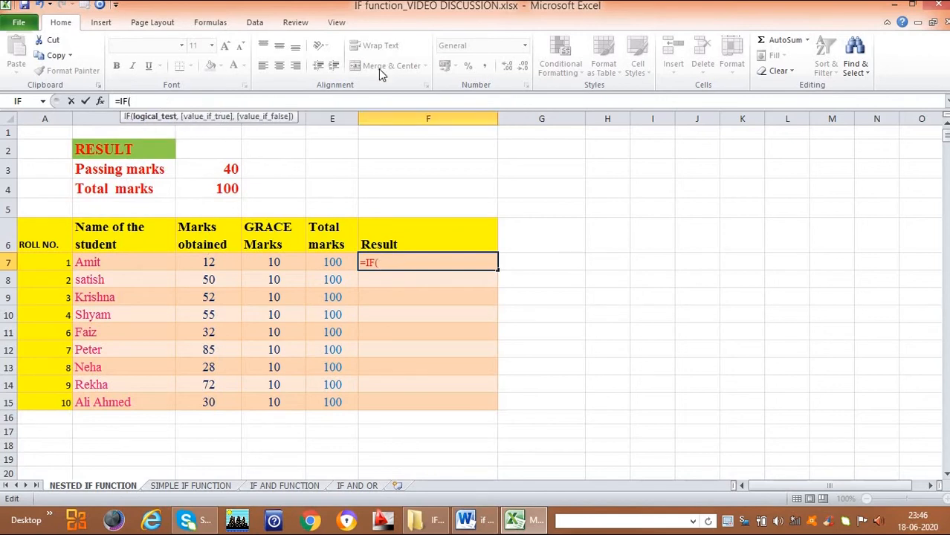
click(226, 264)
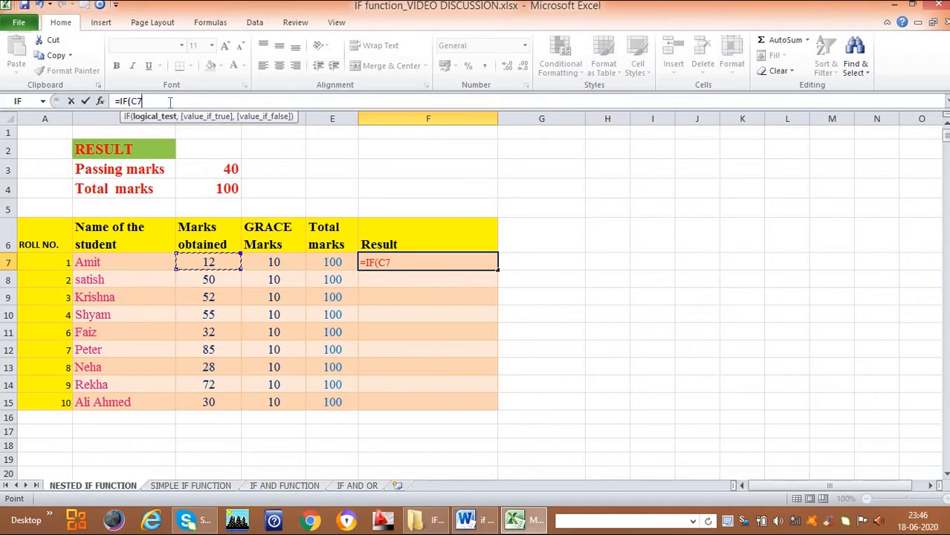
text(>=)
click(212, 165)
Step: Make the passing marks reference absolute as $C$3 in the F7 formula and add "PASS" as the value if true
click(187, 102)
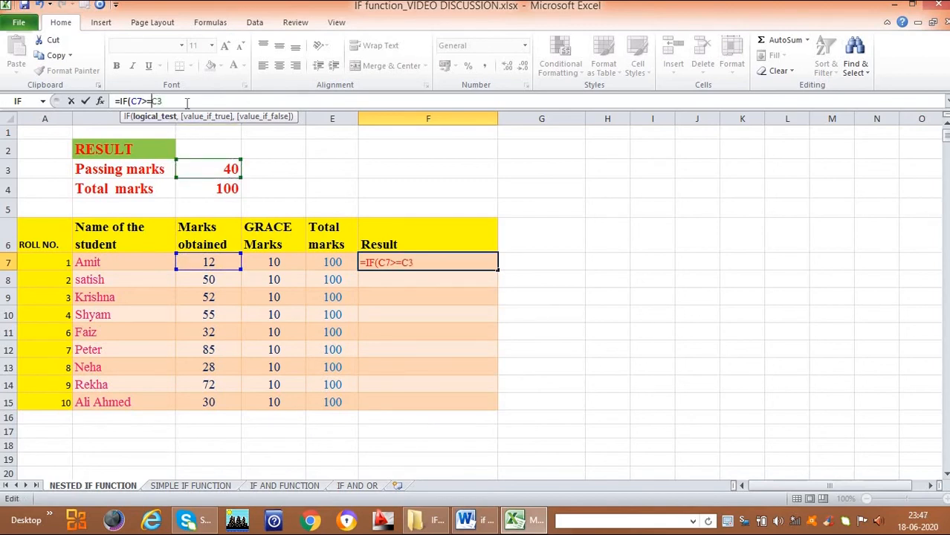
key(F4)
key(F4)
key(F4)
key(F4)
key(F4)
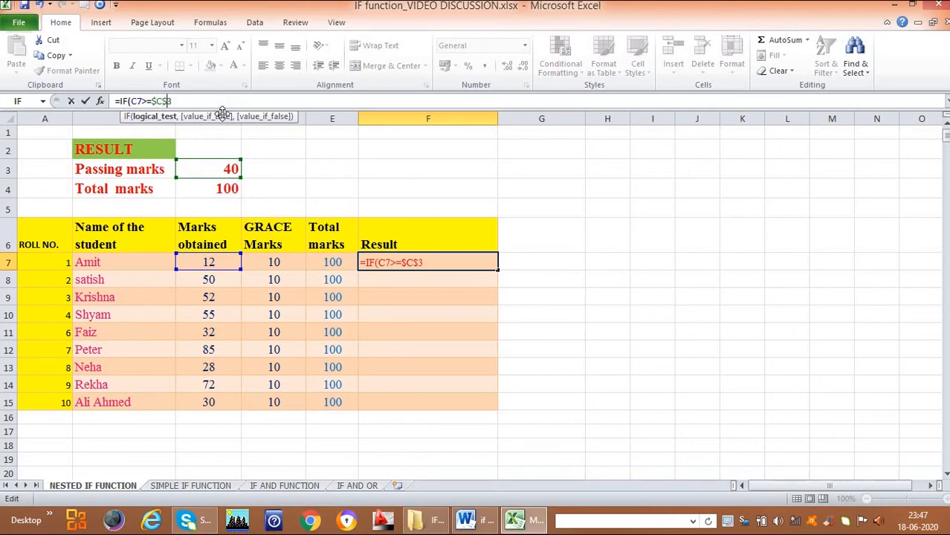
text(,")
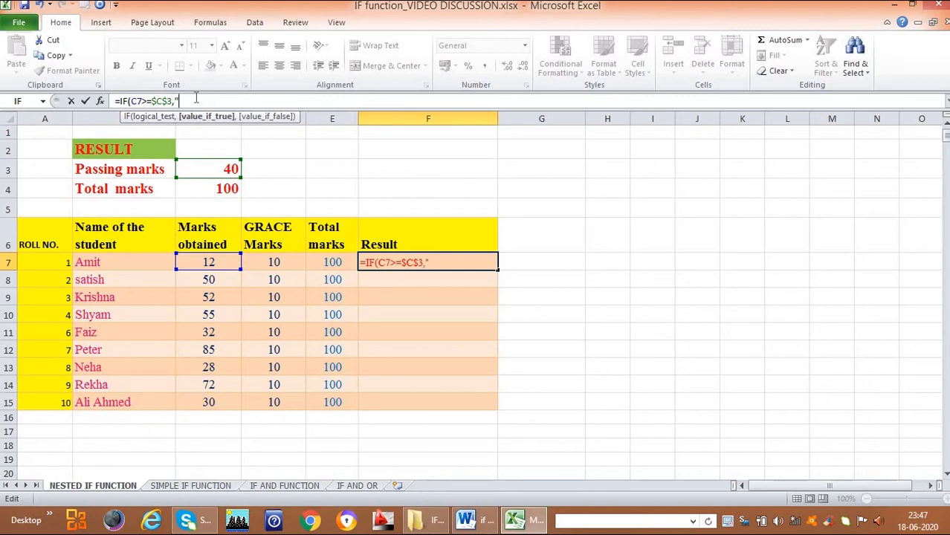
text(PASS",)
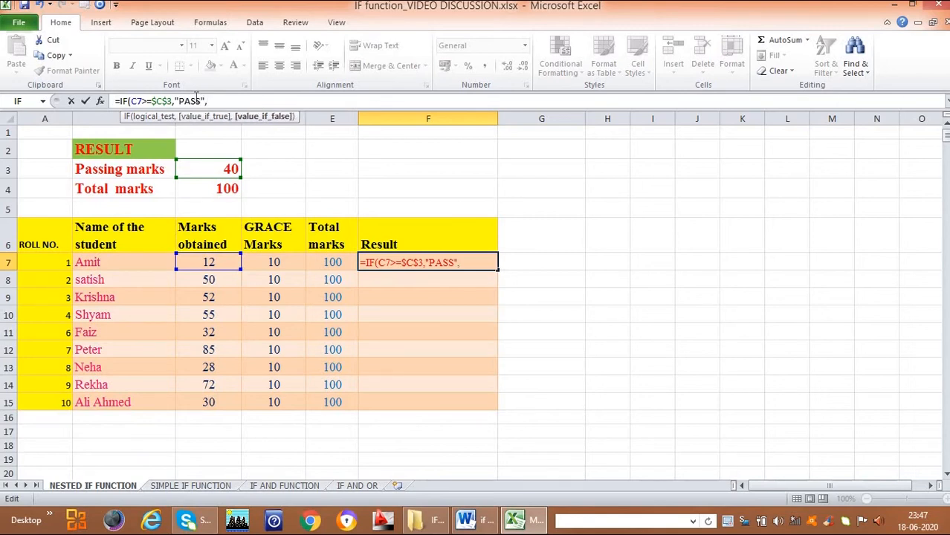
Step: Nest a second IF as the value if false in the F7 formula, with the logical test C7+D7>=$C$3
text(IF)
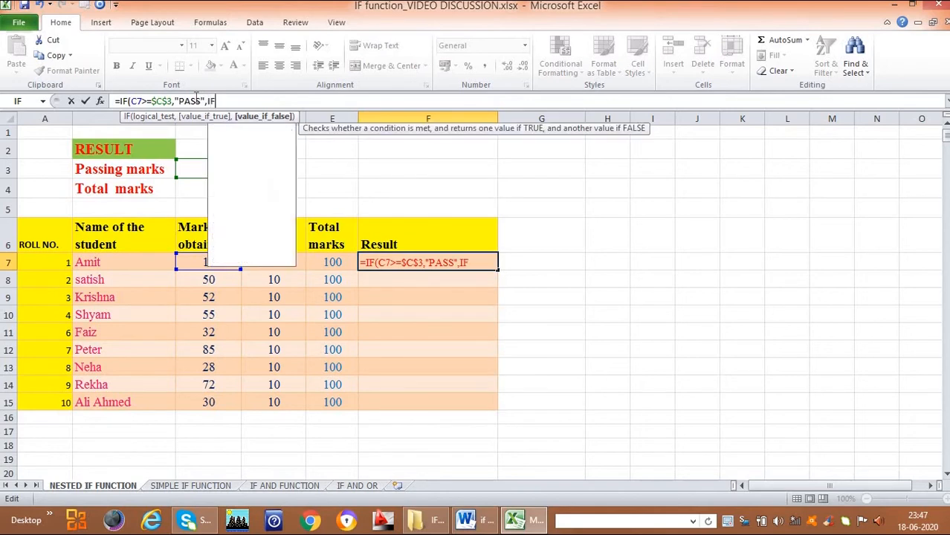
text(()
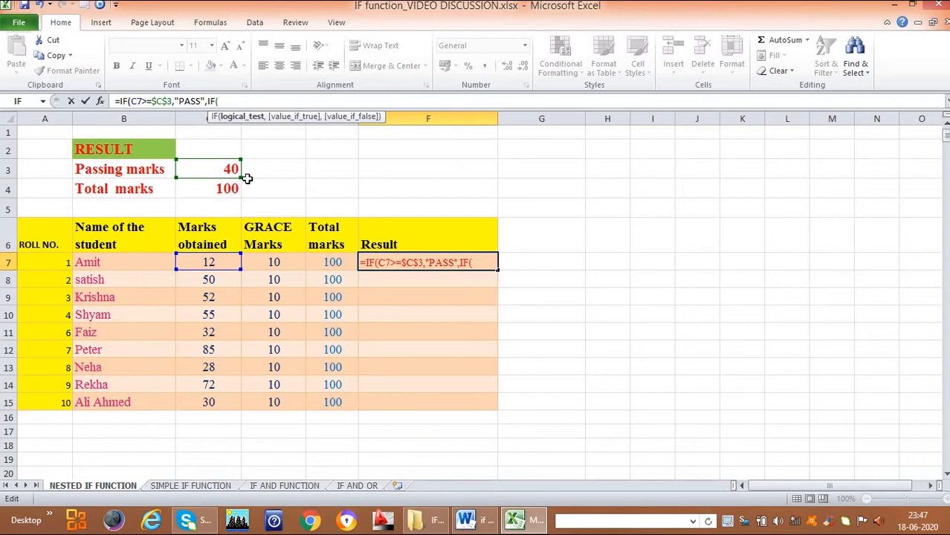
click(208, 261)
text(+)
click(274, 261)
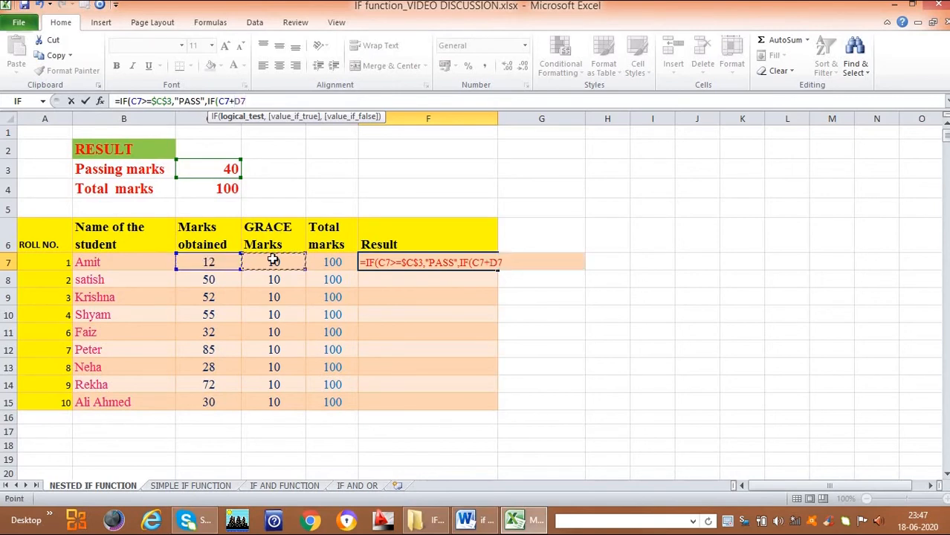
text(>=)
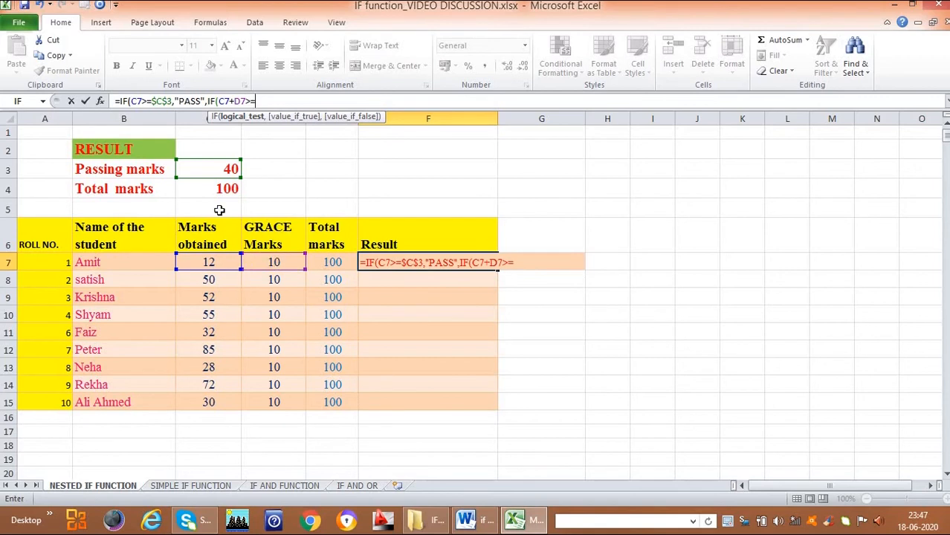
click(213, 168)
click(257, 101)
text($C)
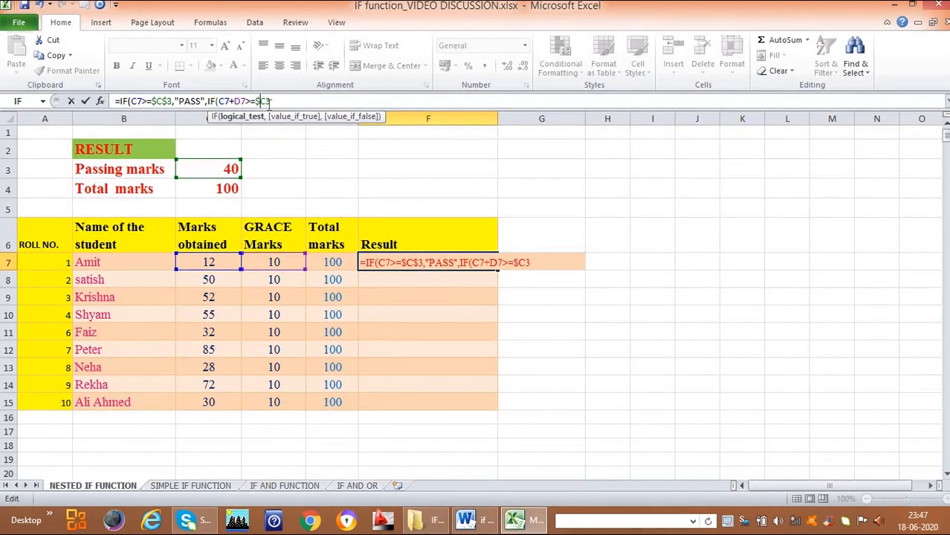
text($3)
text(,)
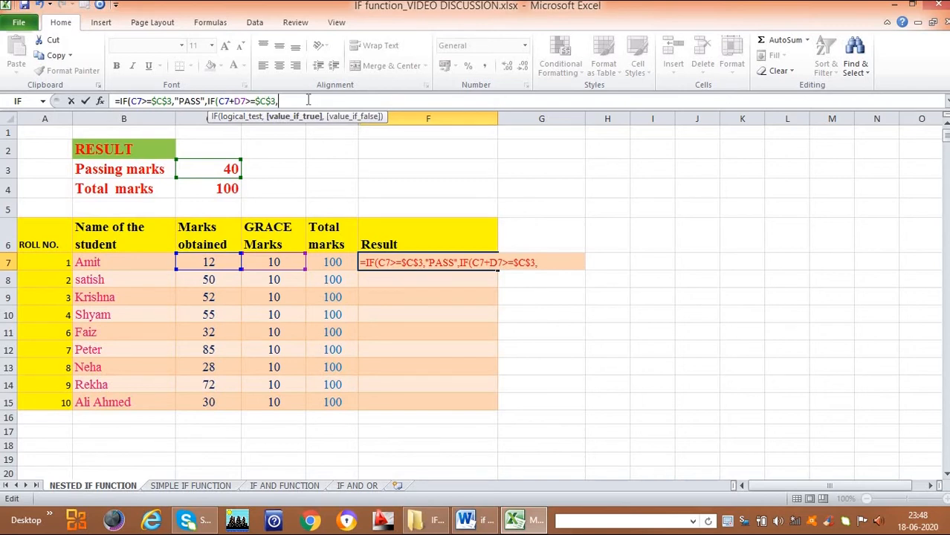
Step: Enter "PASS WITH GRACE MARKS" as the nested IF's value if true in F7
text("PASS")
key(BackSpace)
text(WITH GRACE)
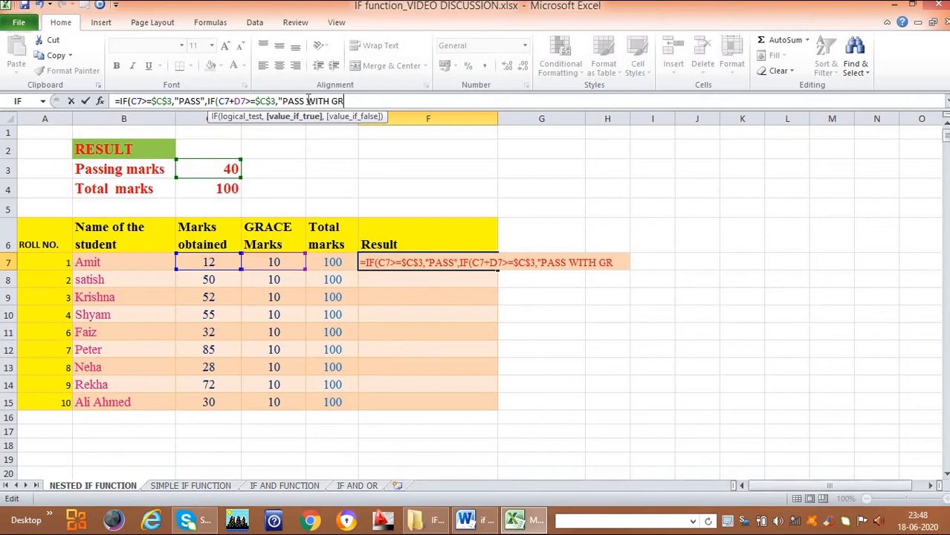
text(MARKS)
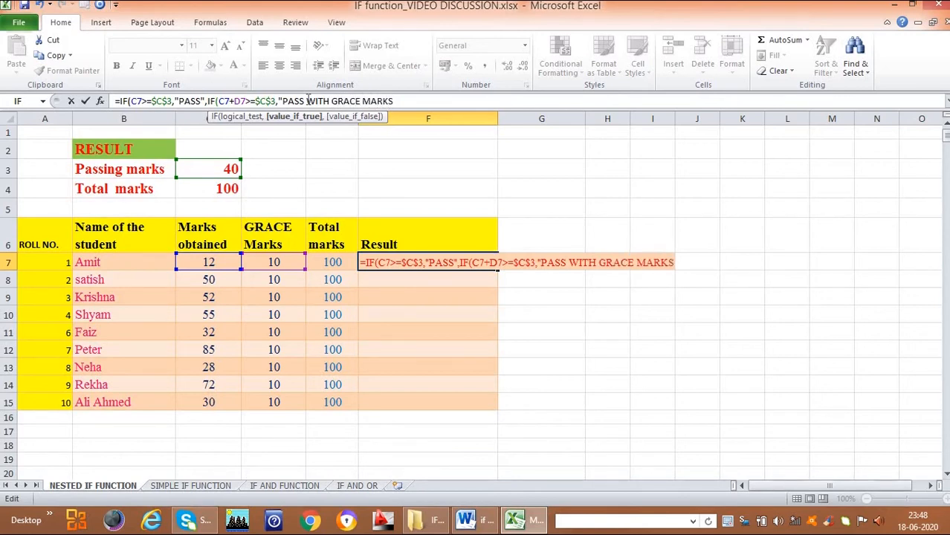
Step: Add "FAIL" in quotation marks as the nested IF's value if false, close both brackets and complete the F7 formula
text(",FAIL)
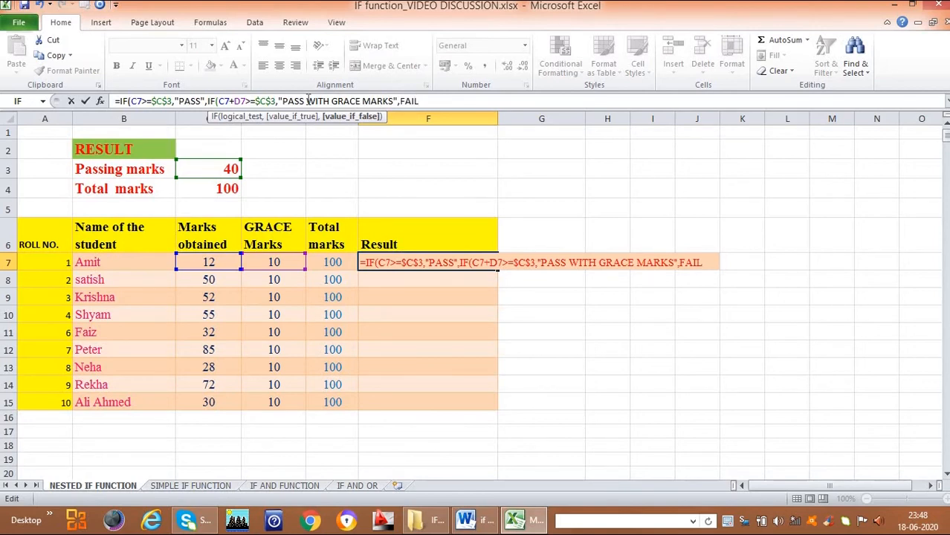
key(Left)
key(Left)
key(Left)
key(Left)
text(")
click(433, 102)
text("))
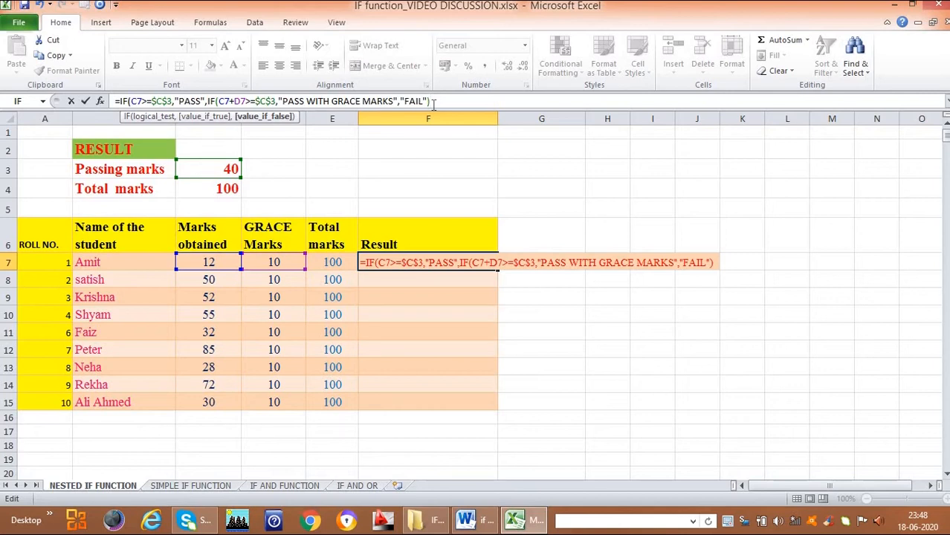
text())
key(Return)
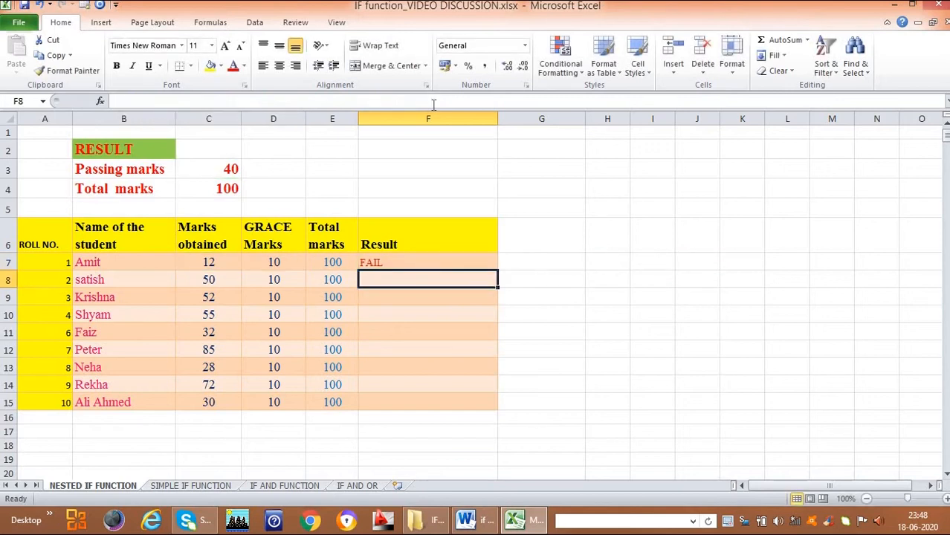
Step: Copy the F7 nested IF formula to the remaining Result cells, F8:F15, and inspect the formula in F11
click(211, 264)
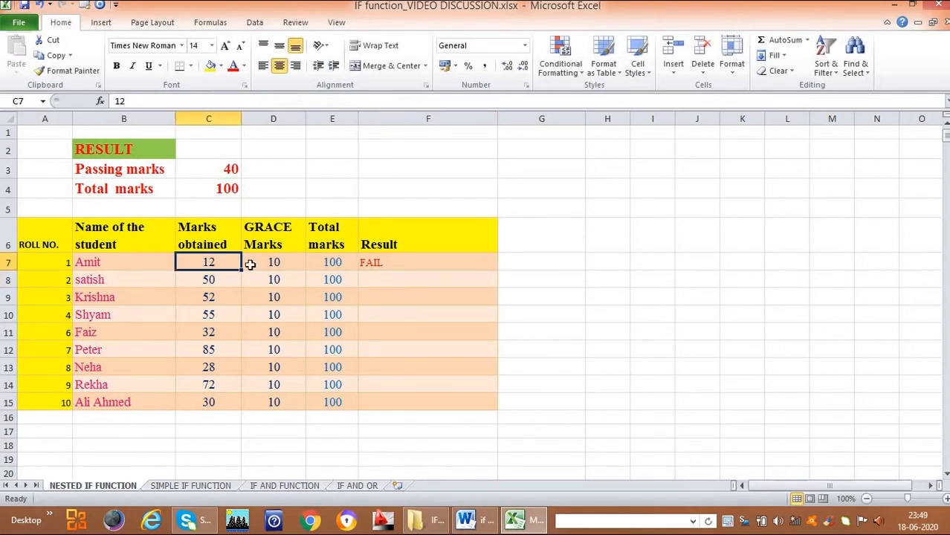
click(274, 262)
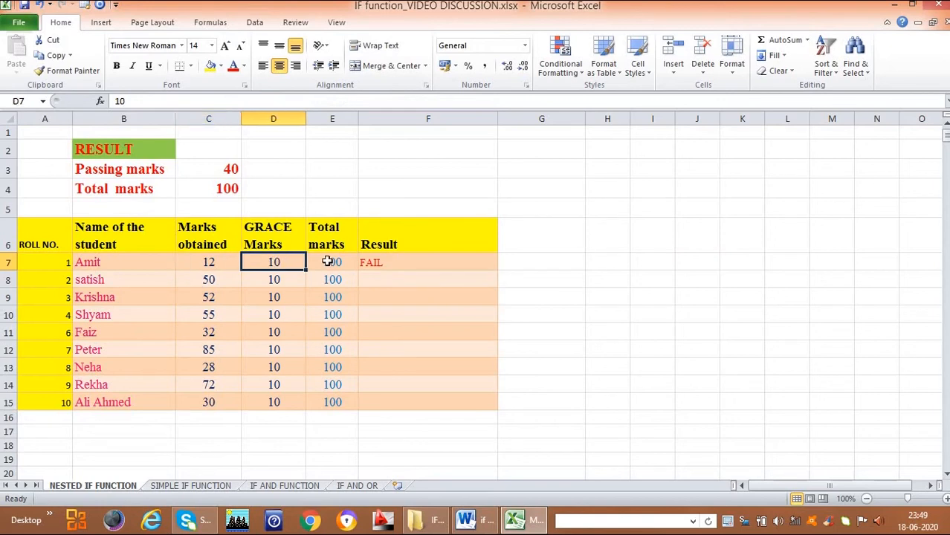
click(383, 261)
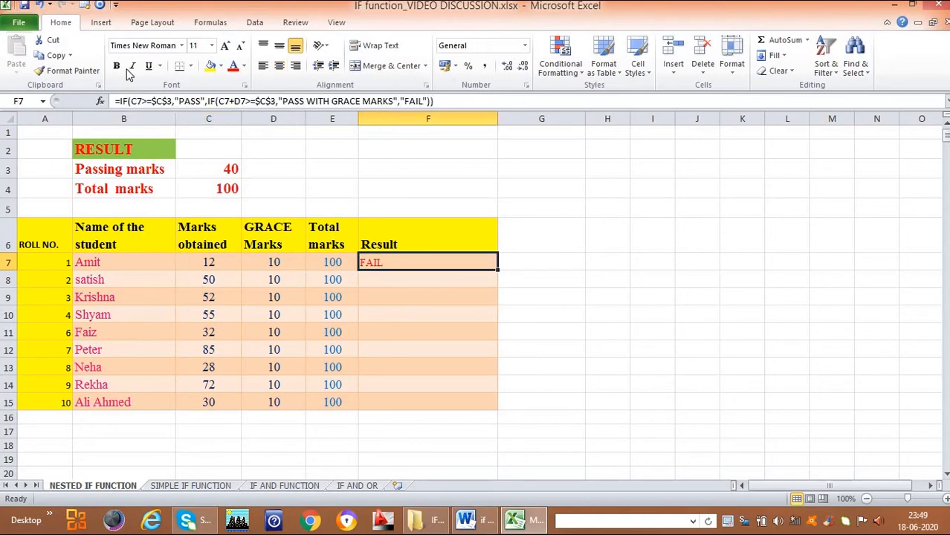
click(54, 56)
drag(379, 276, 383, 402)
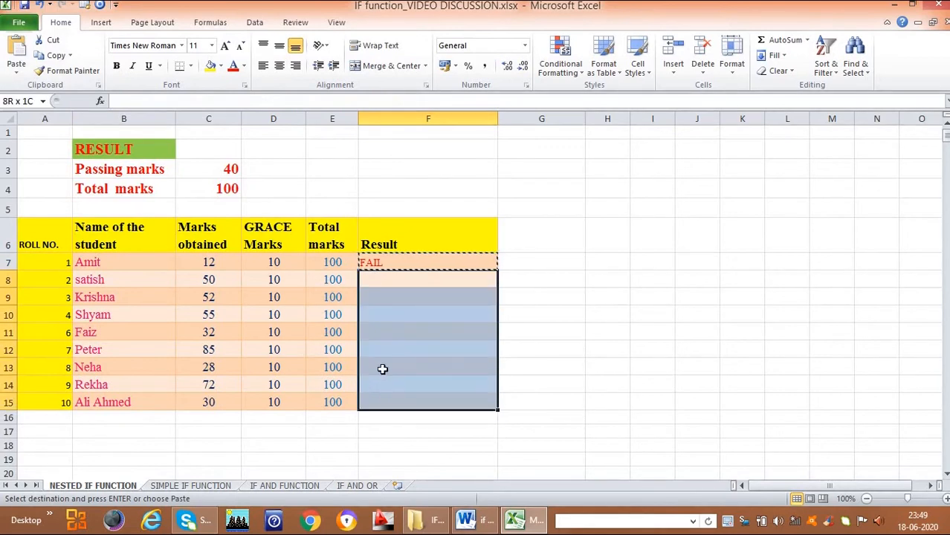
click(20, 58)
click(448, 333)
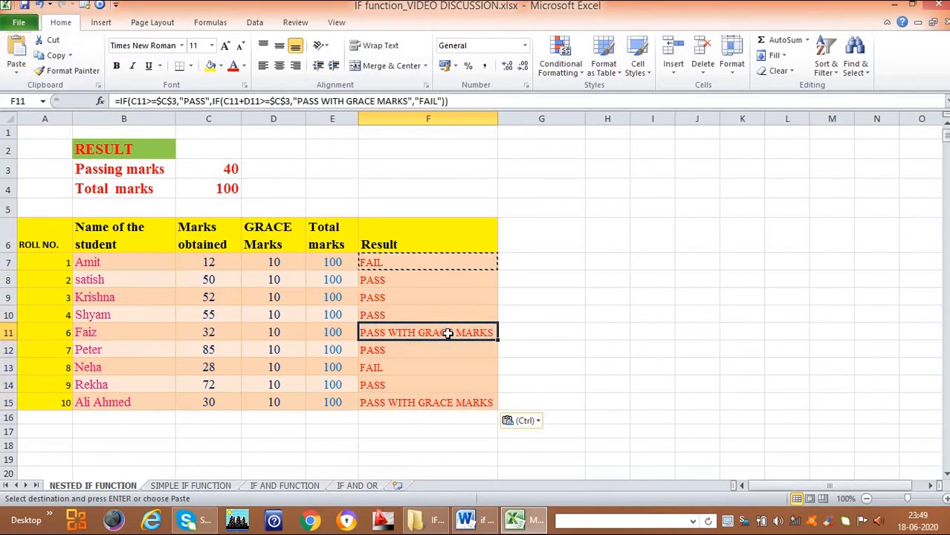
Step: Examine the nested IF formula in F11 and compare the marks obtained in C8:C11 with their results
click(456, 102)
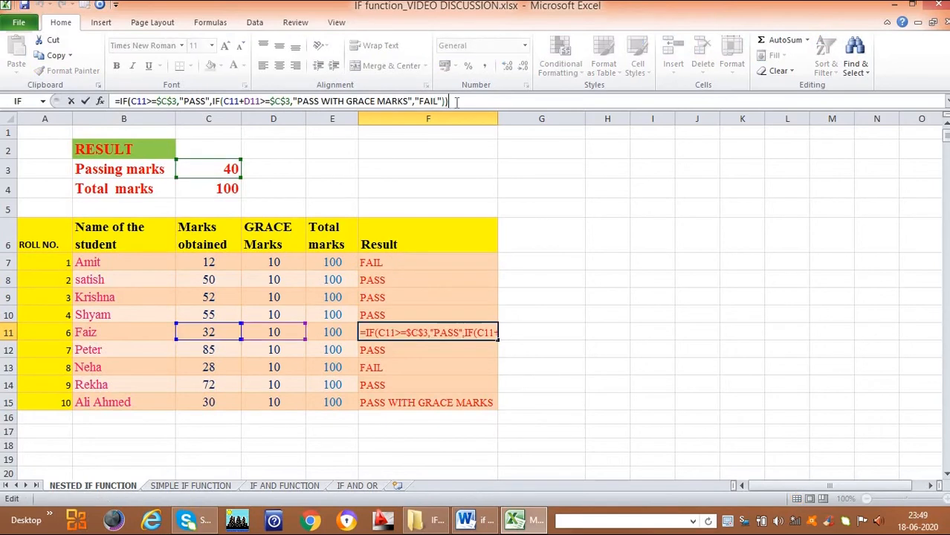
key(Return)
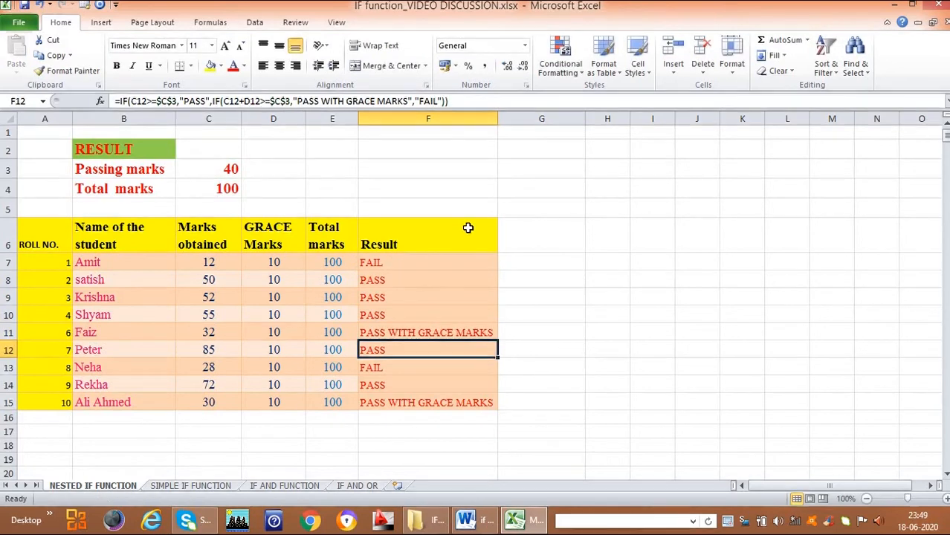
click(422, 262)
click(232, 279)
click(223, 299)
click(215, 315)
click(212, 332)
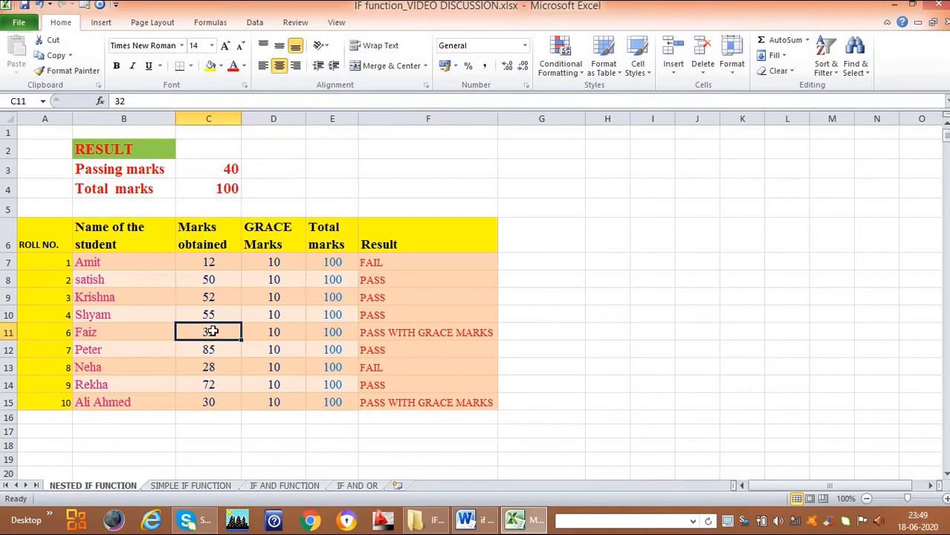
click(431, 332)
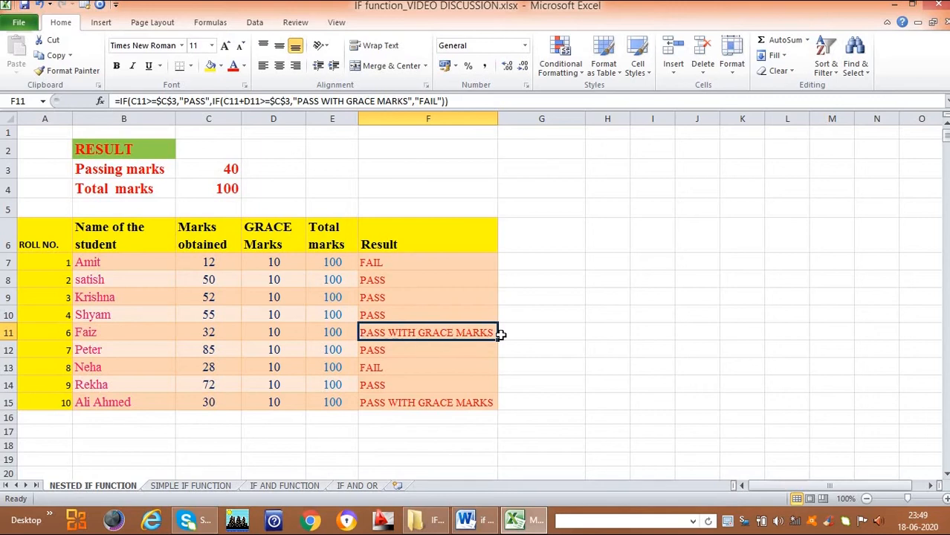
Step: Check the results in F12:F15 against the marks obtained, and inspect the nested IF formula in F15
click(402, 352)
click(394, 367)
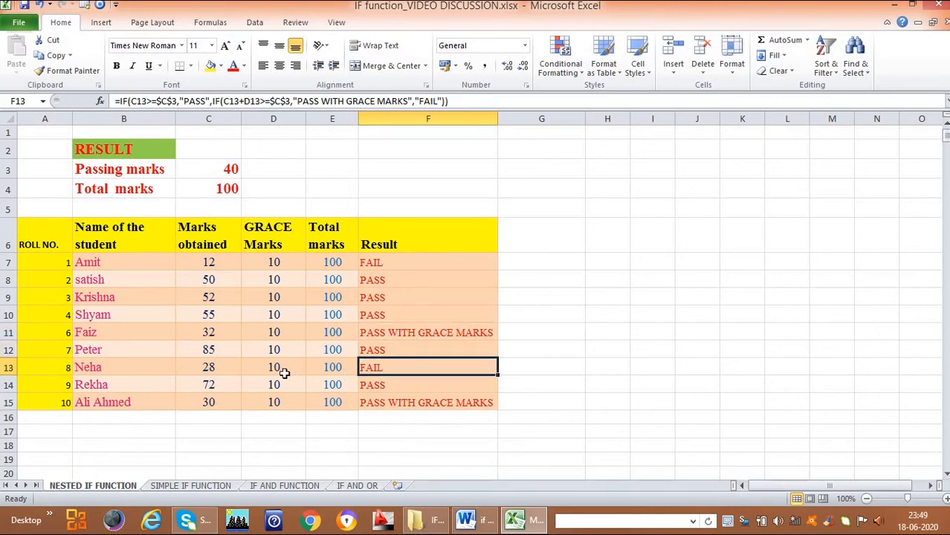
click(209, 367)
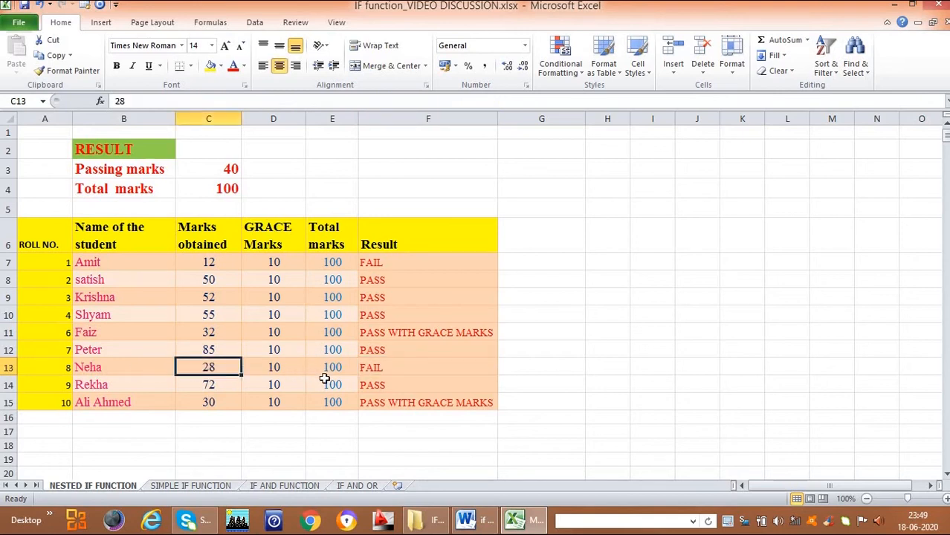
click(368, 385)
click(376, 405)
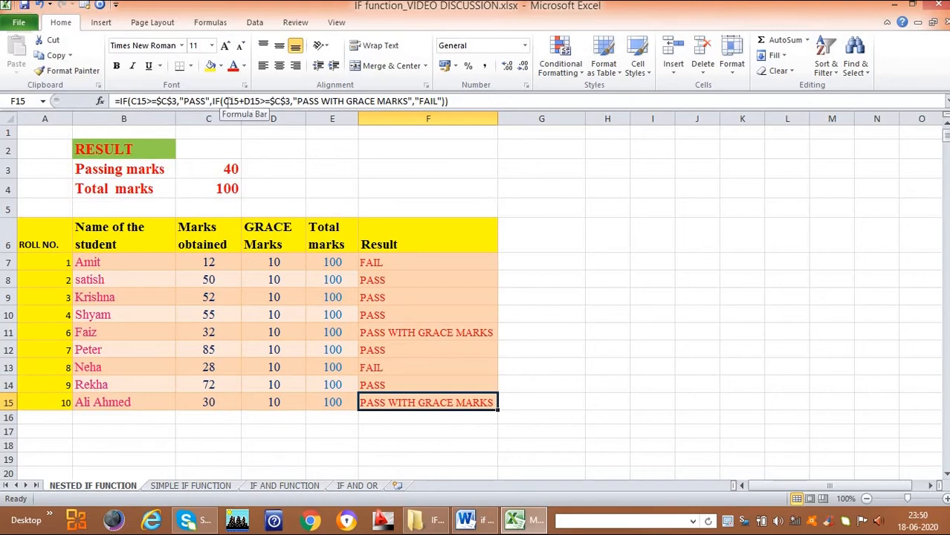
click(462, 102)
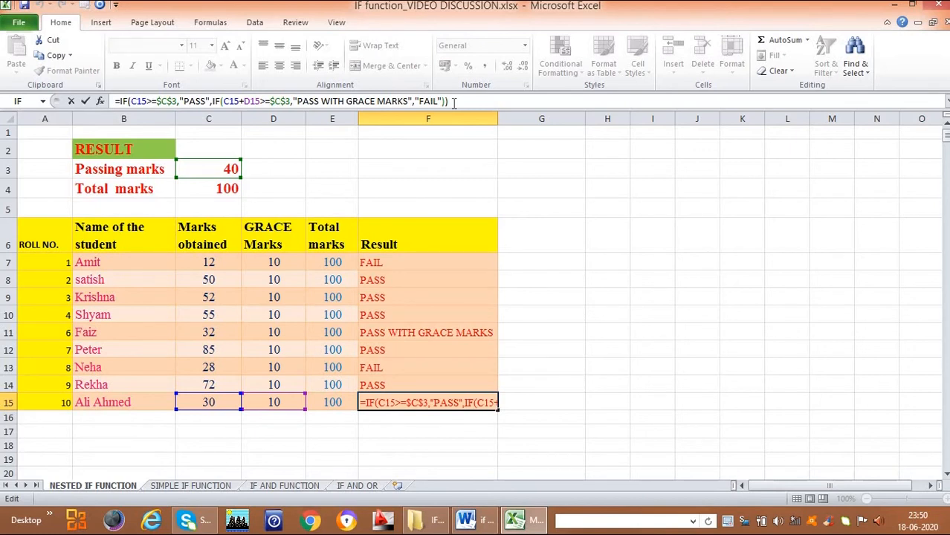
key(Return)
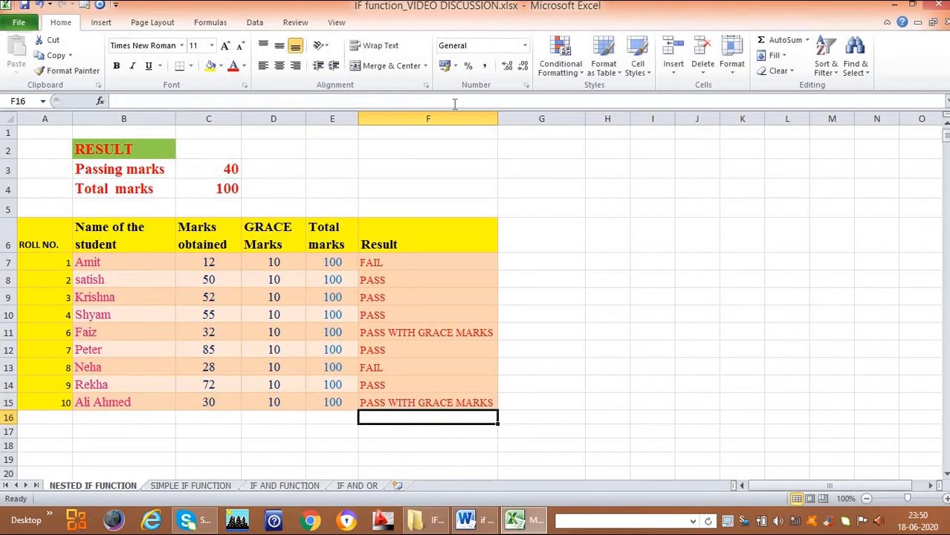
click(415, 401)
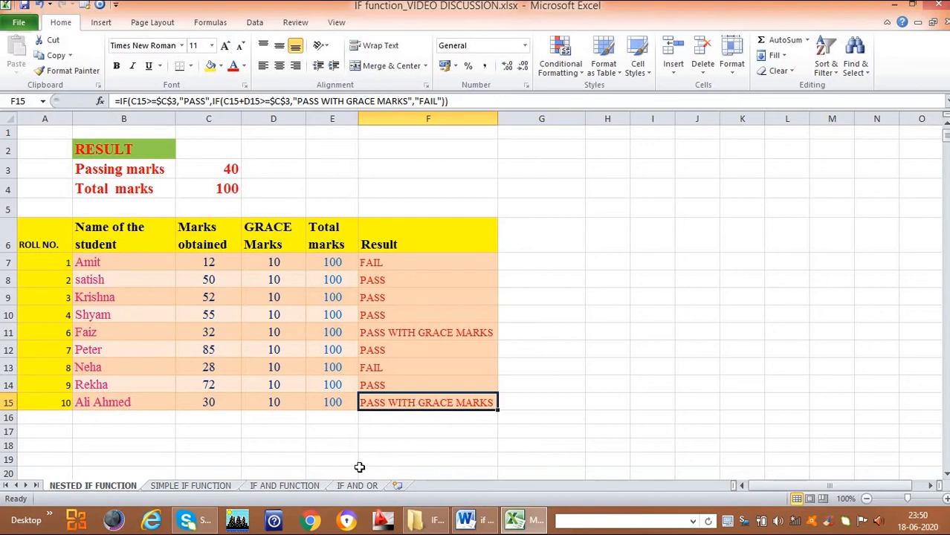
Step: Switch to the IF AND FUNCTION sheet and review the Maths marks column and the first student's marks
click(310, 487)
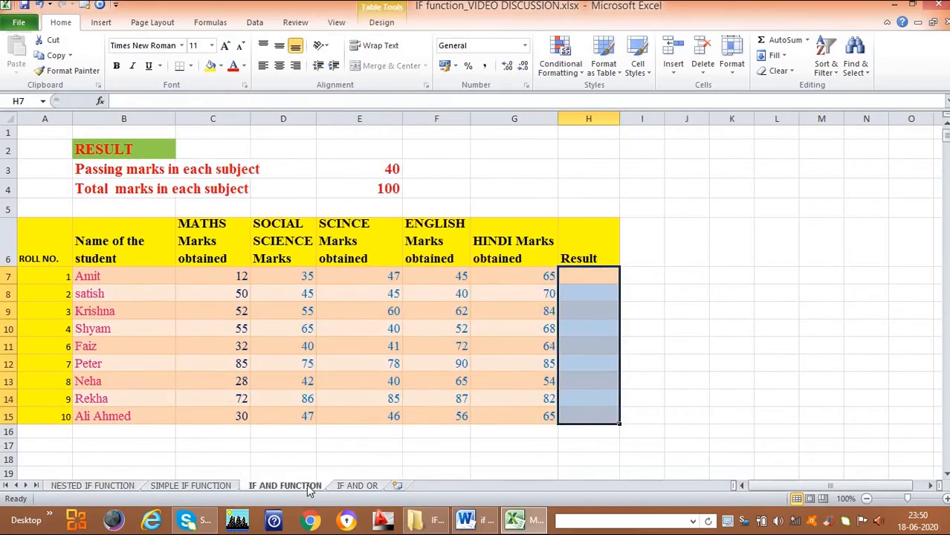
click(172, 488)
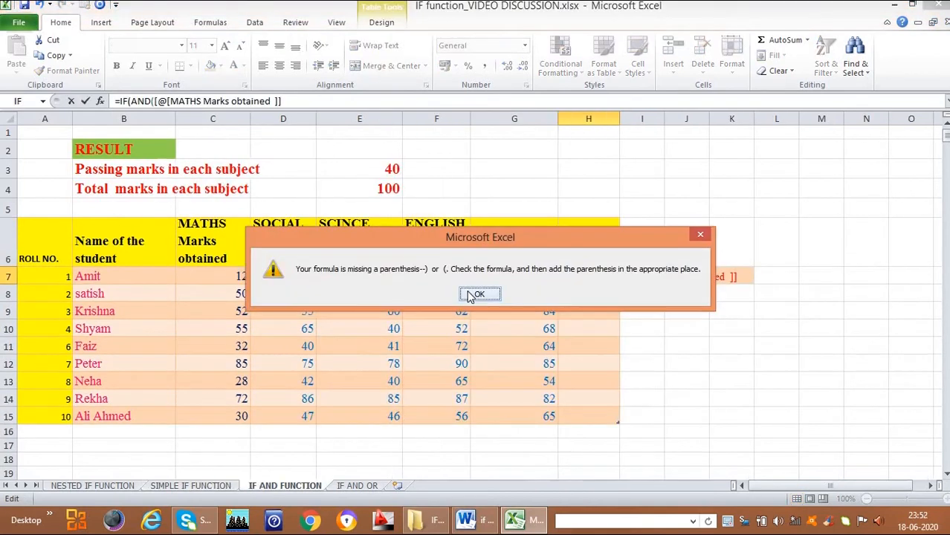
click(469, 297)
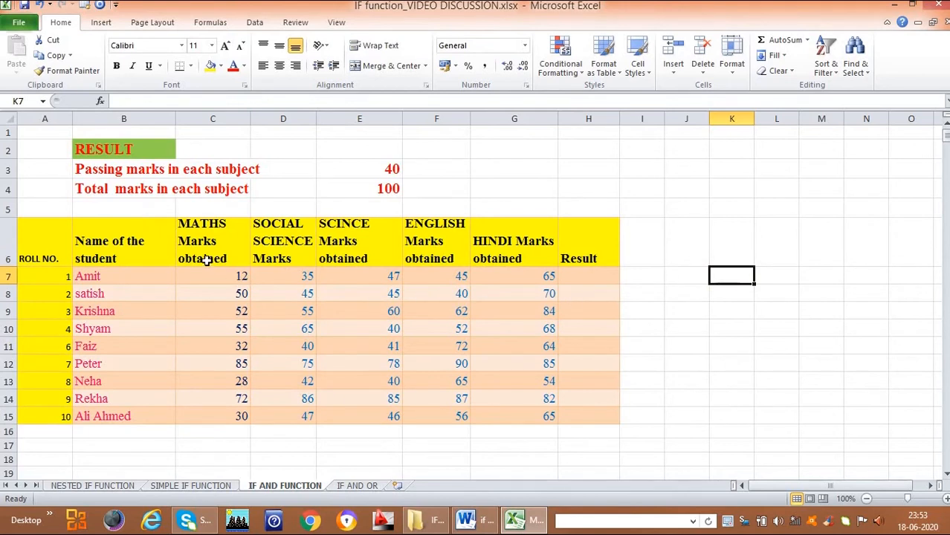
drag(193, 225, 211, 414)
click(94, 276)
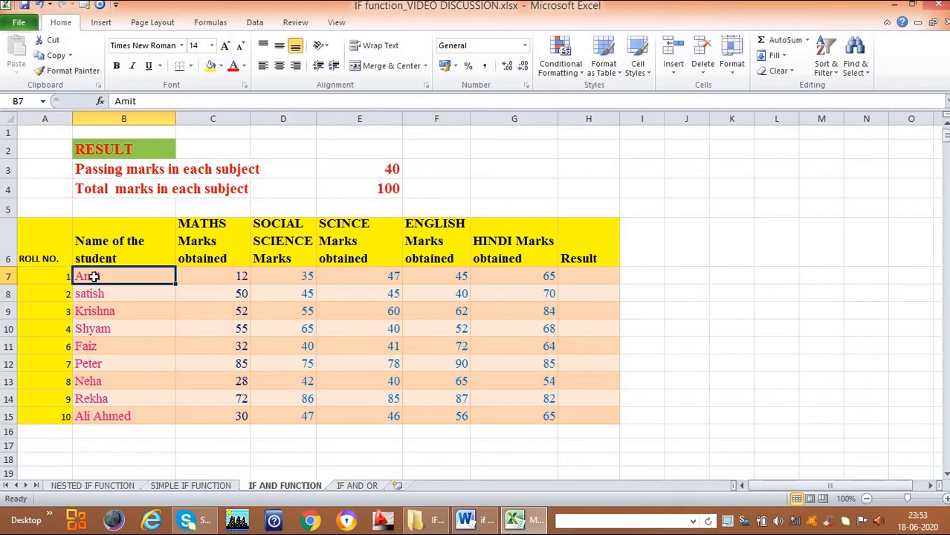
click(209, 273)
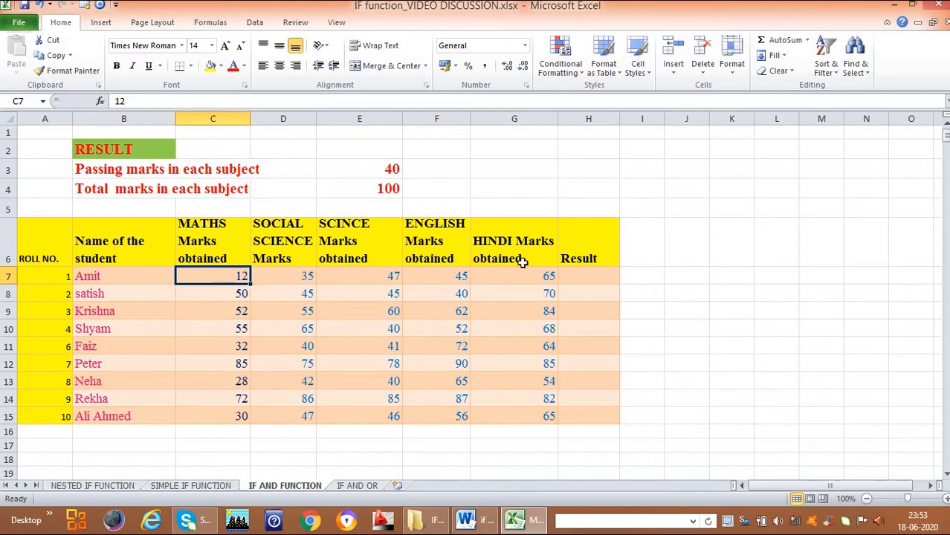
Step: Start an IF formula in Result cell H7 with an AND function as its logical test
click(579, 272)
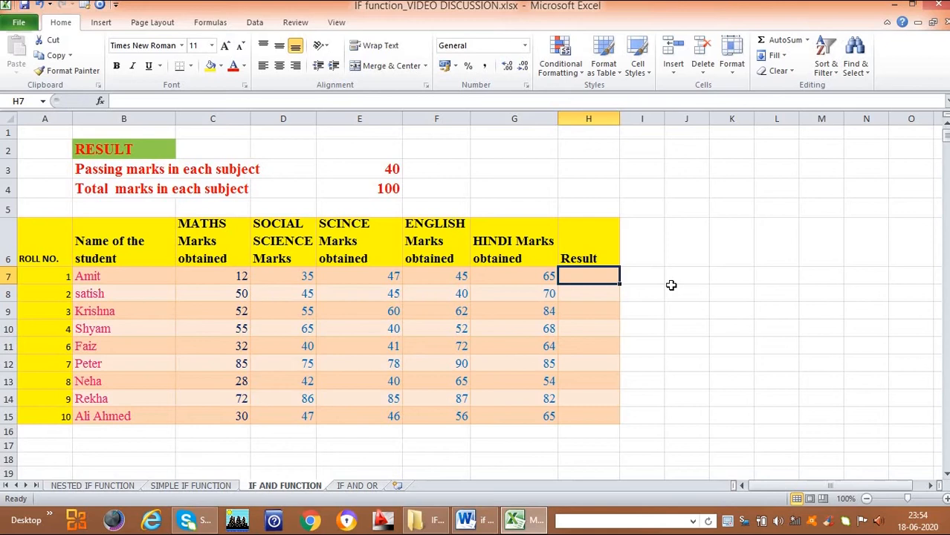
text(=)
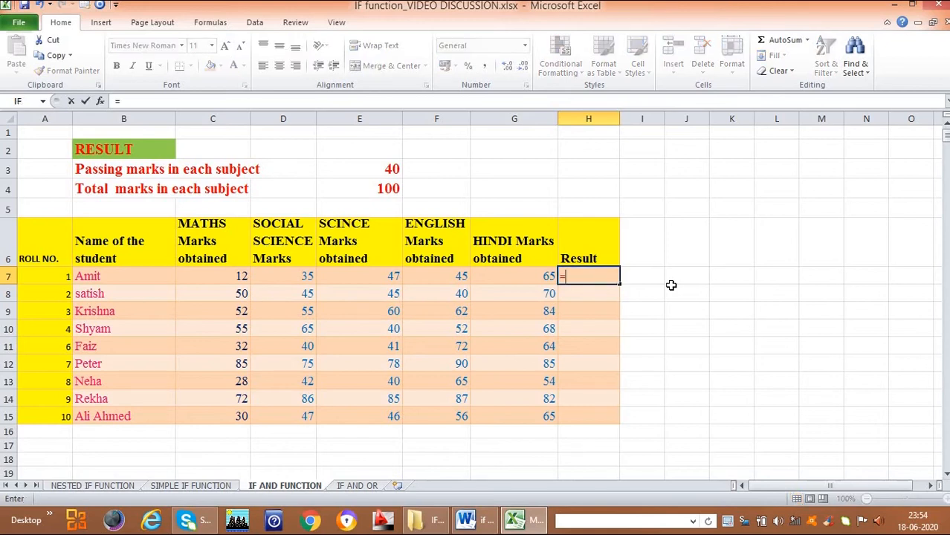
text(F)
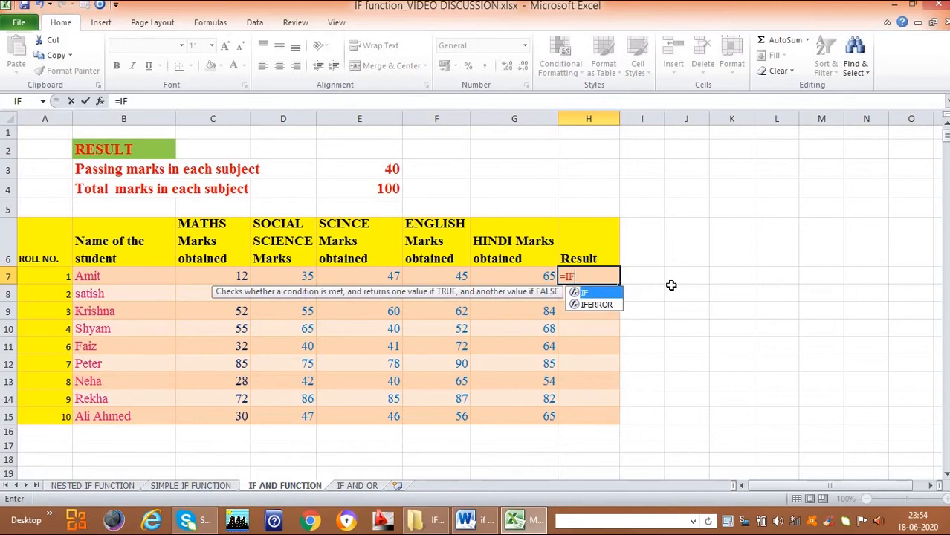
text(()
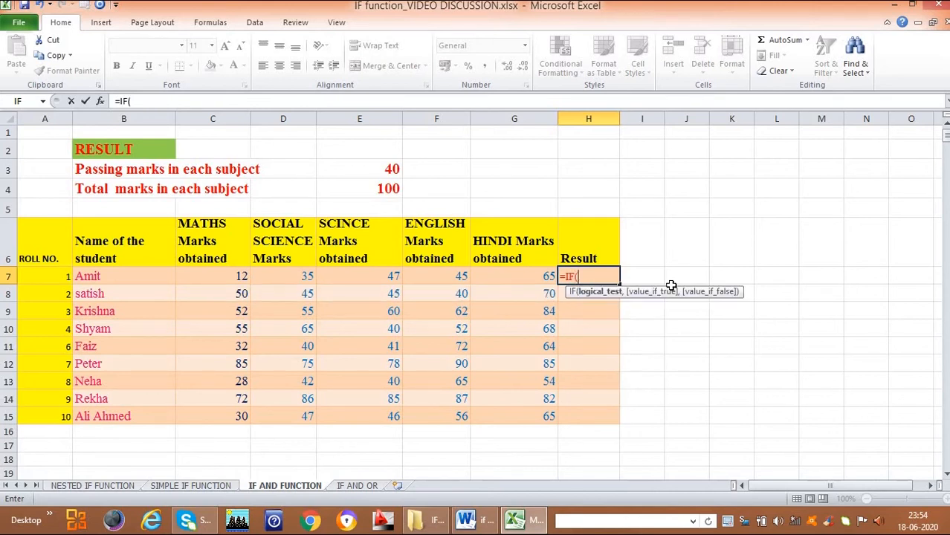
text(AND)
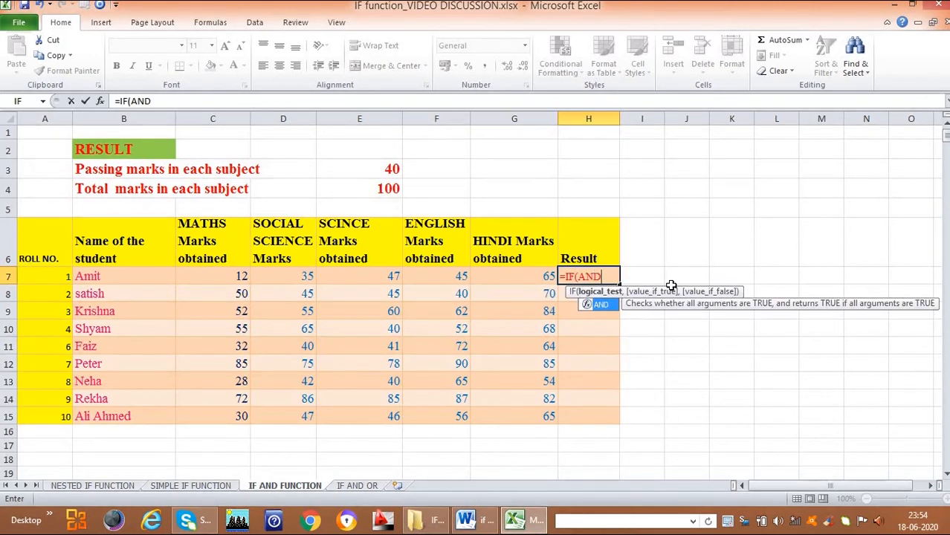
text(()
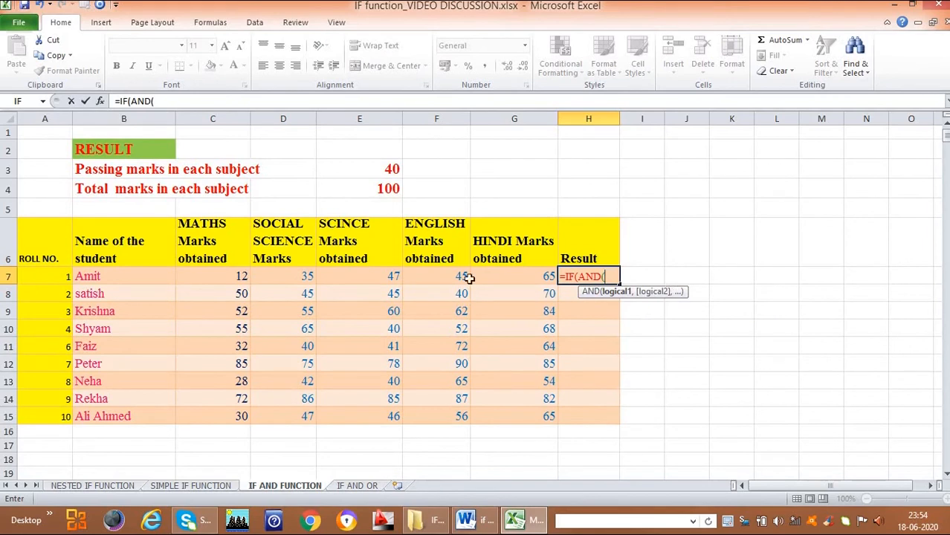
Step: Add C7>=$E$3 as the first AND condition in H7, making the passing marks reference absolute and ending with a comma
click(241, 277)
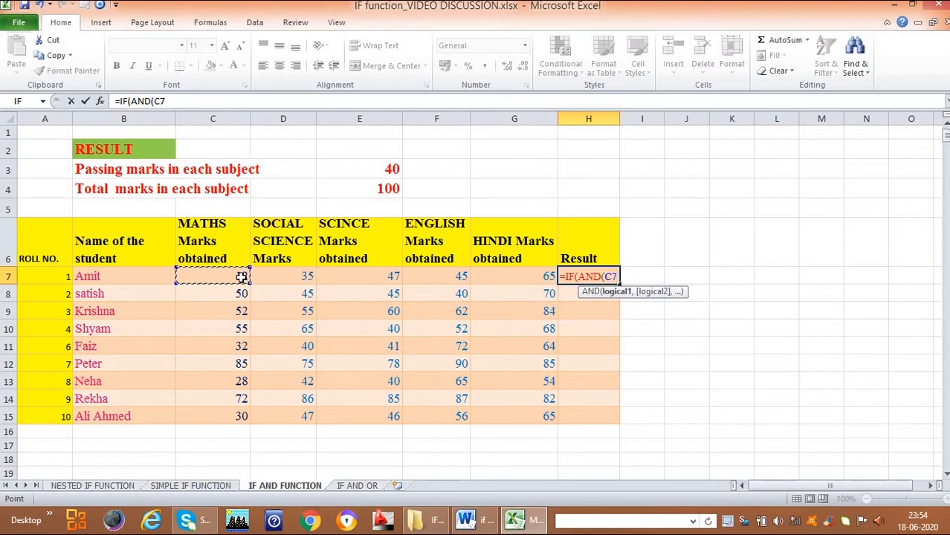
text(>=)
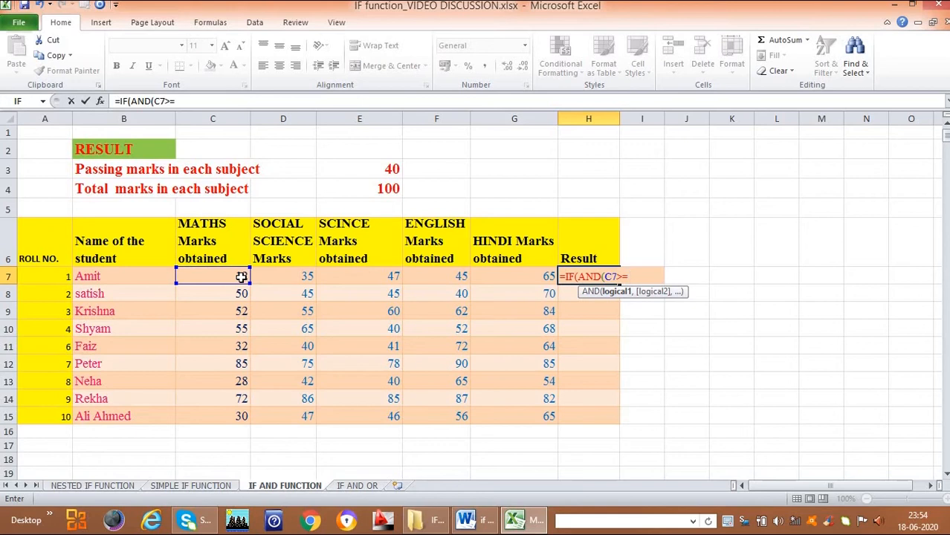
click(341, 169)
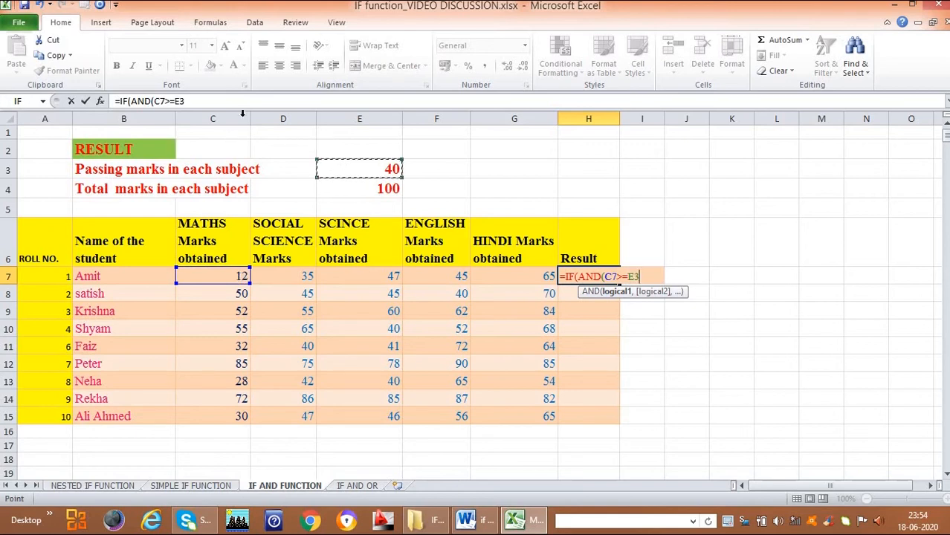
click(176, 102)
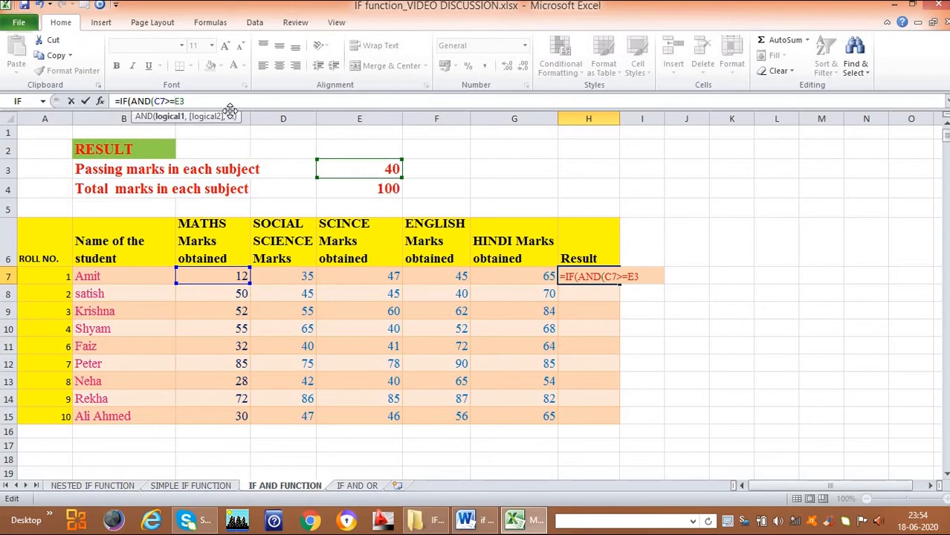
text($)
click(185, 101)
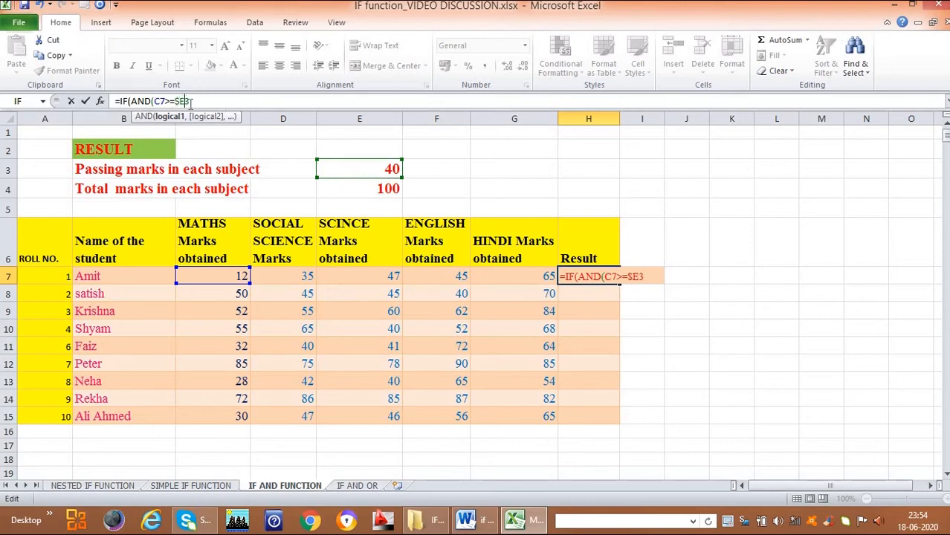
text($3,)
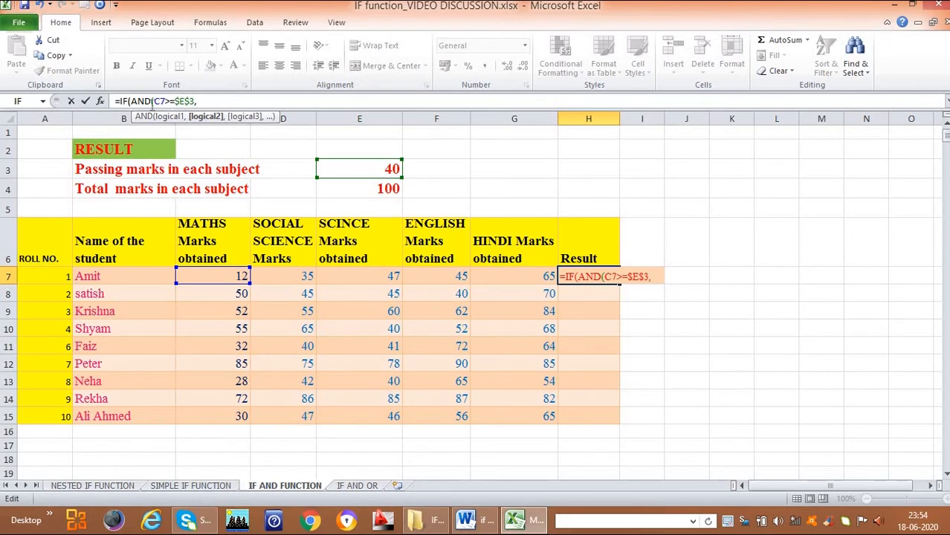
Step: Duplicate the first AND condition in the H7 formula and change the copy's marks reference to make it D7>=$E$3
drag(154, 101, 199, 103)
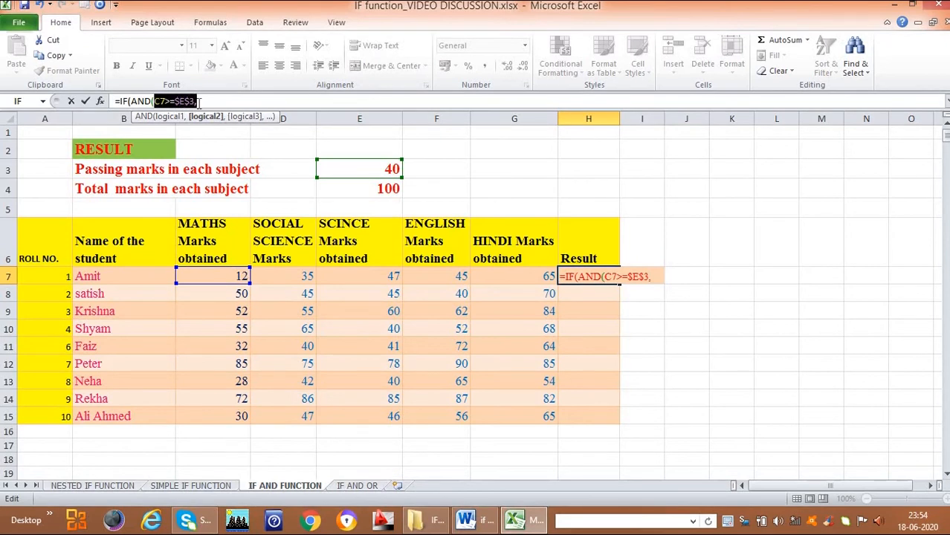
click(58, 55)
click(203, 102)
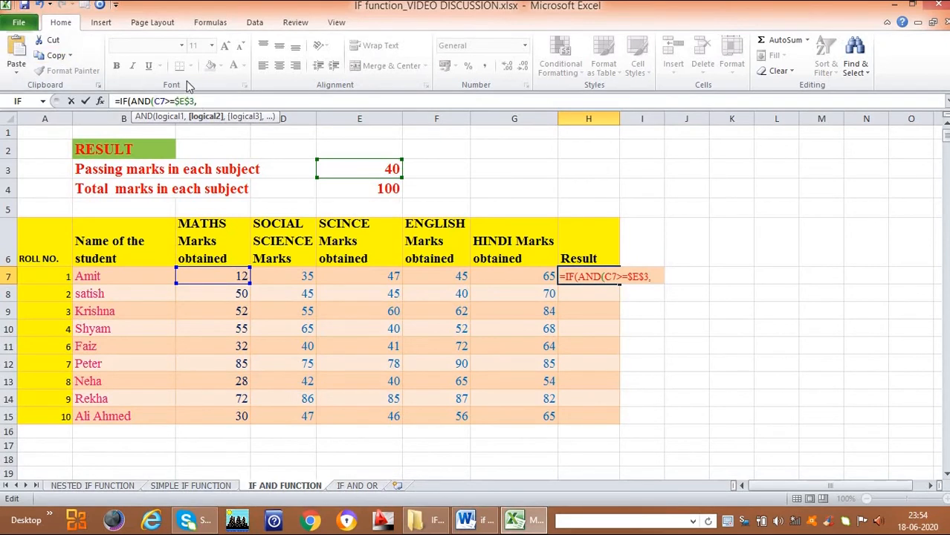
click(26, 50)
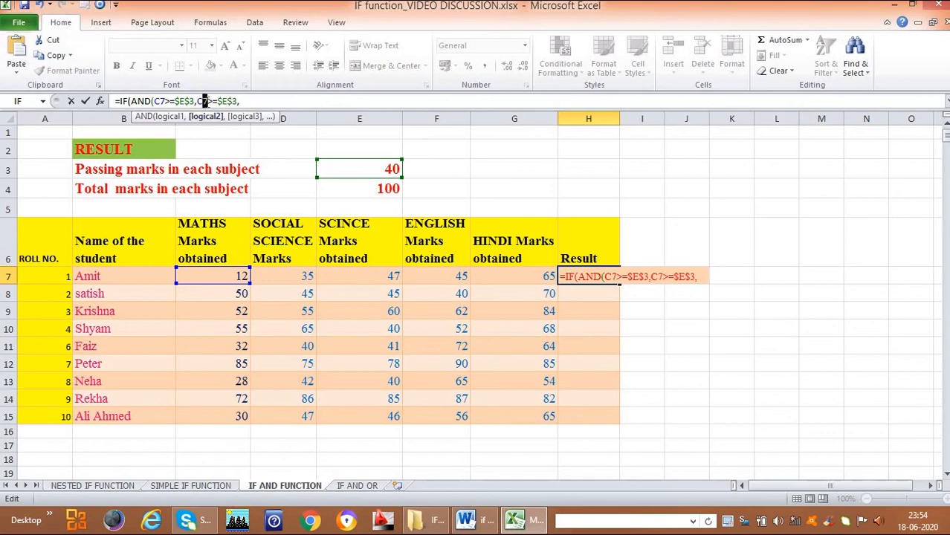
text(8)
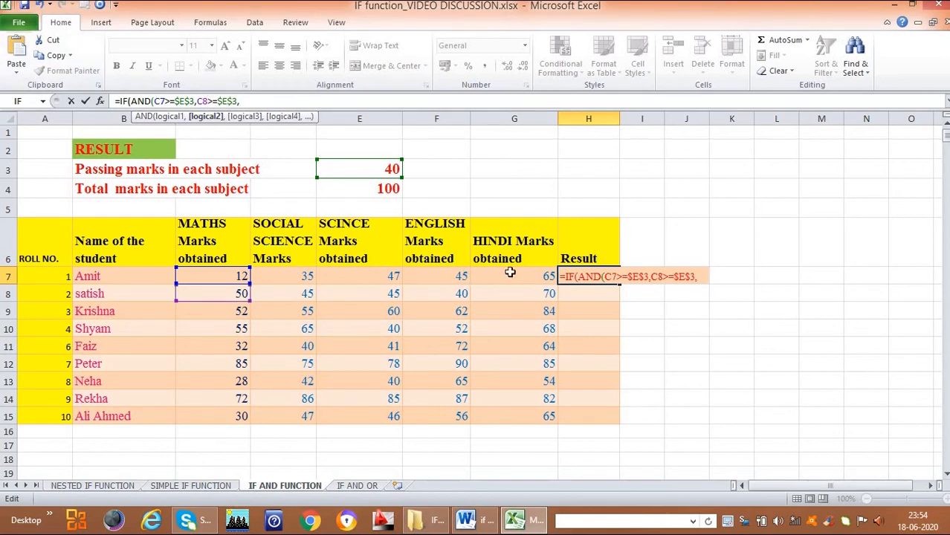
click(699, 276)
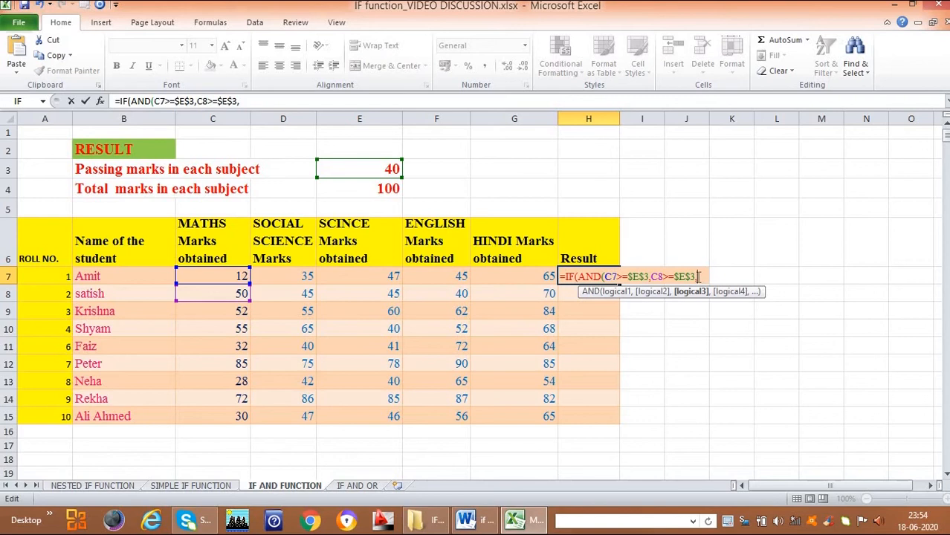
double_click(201, 101)
text(D7)
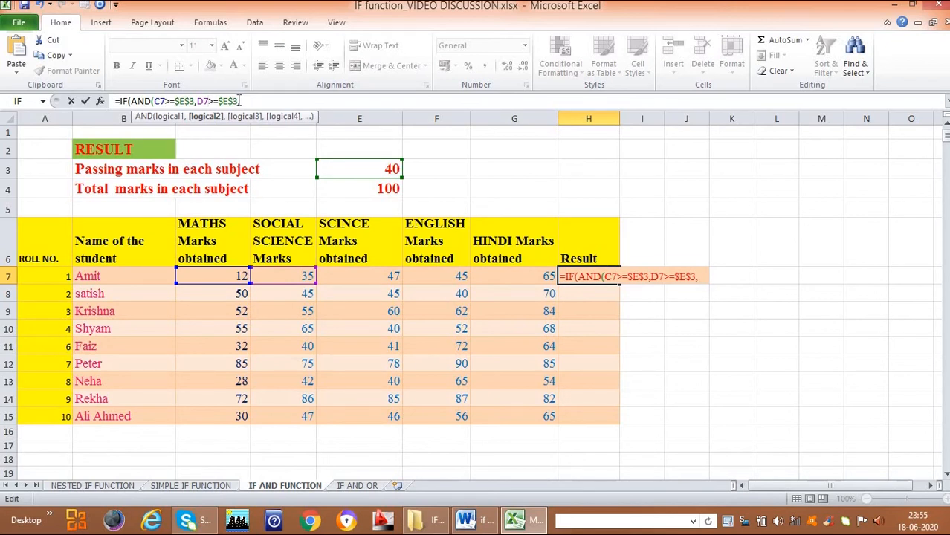
text(>=$E$3,)
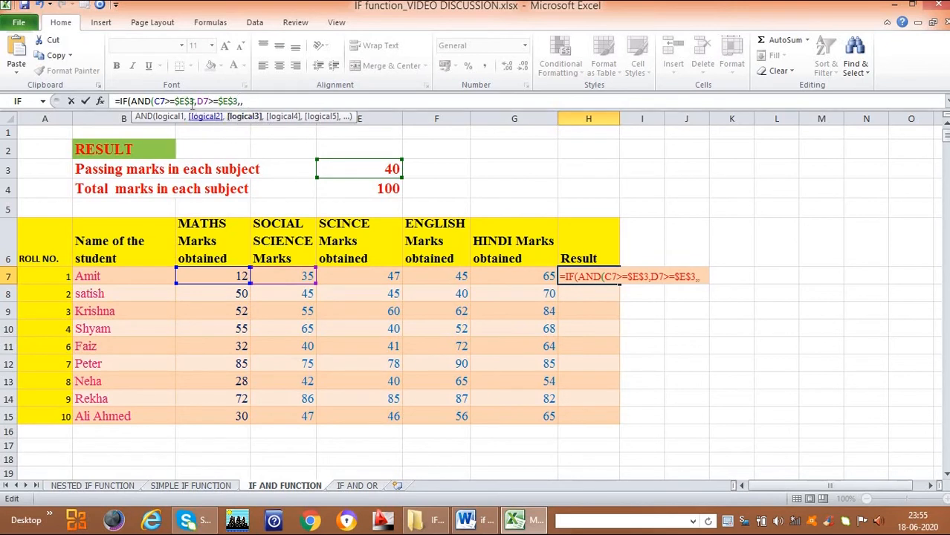
drag(154, 102, 245, 102)
click(255, 101)
text(,)
key(BackSpace)
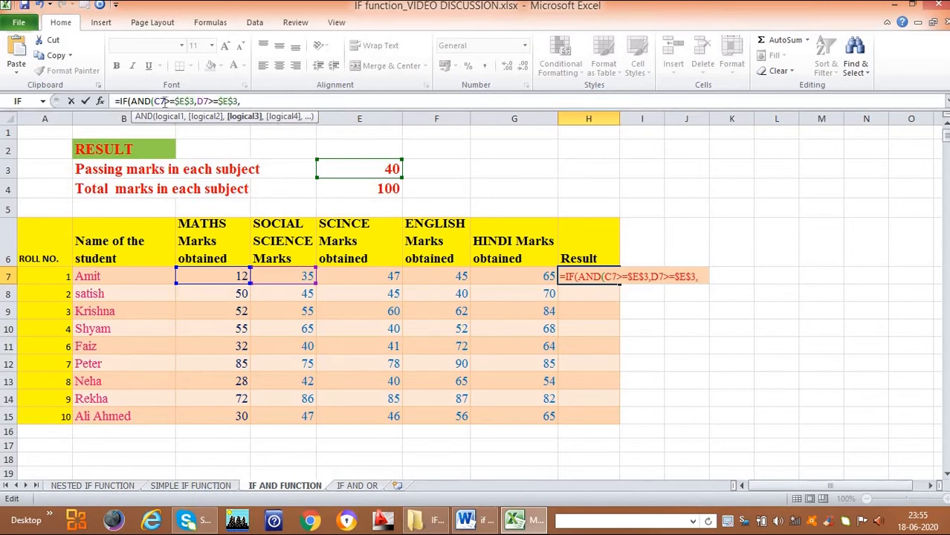
Step: Add E7>=$E$3 as the third AND condition in the H7 formula, reusing a copy of the absolute passing marks reference
drag(155, 102, 237, 102)
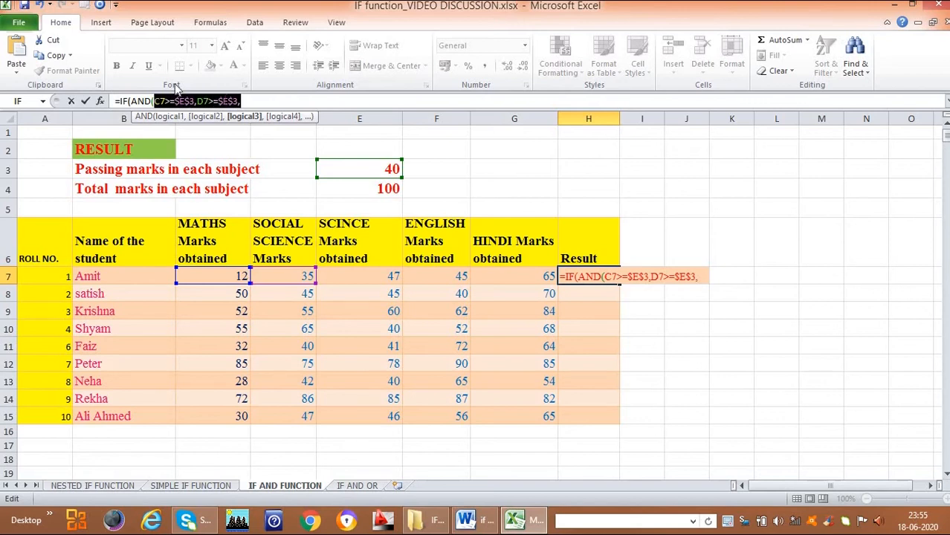
click(247, 104)
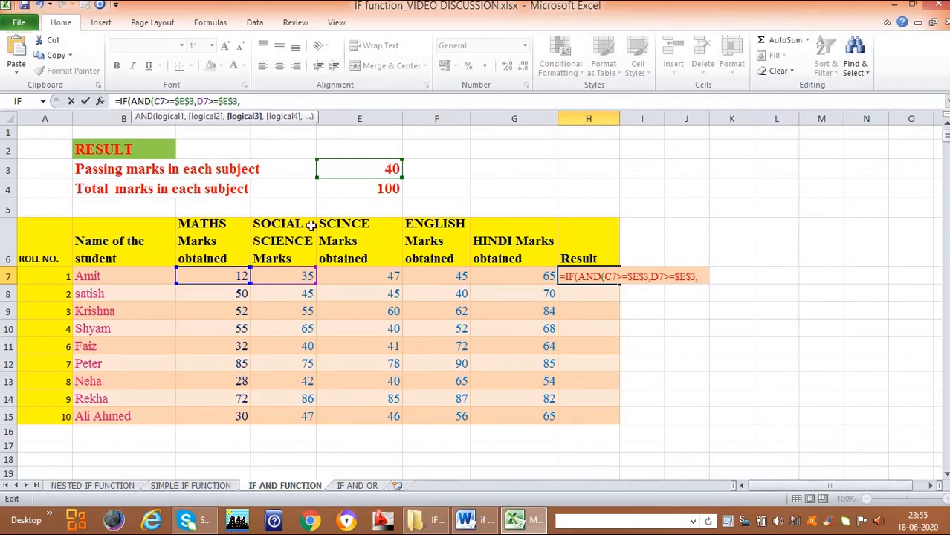
click(343, 274)
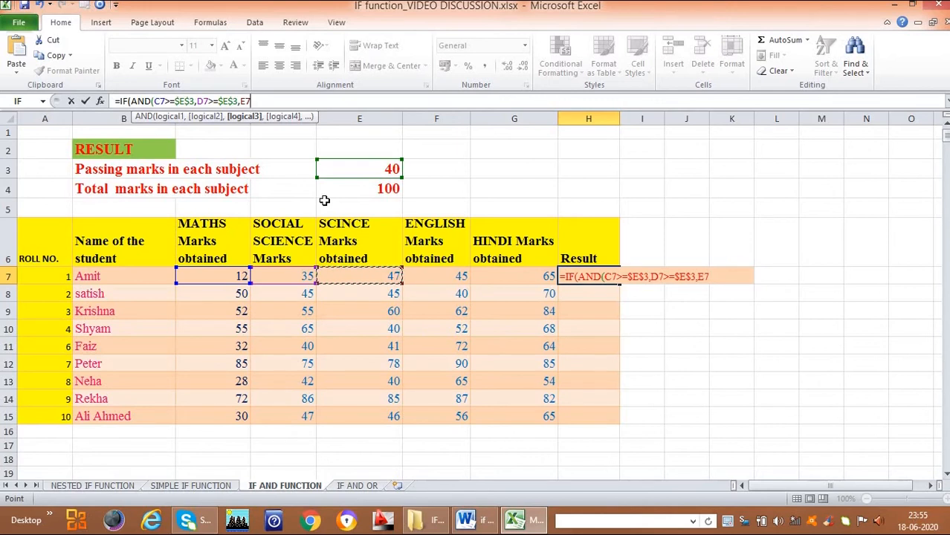
text(>=)
drag(219, 101, 239, 101)
click(54, 55)
click(283, 102)
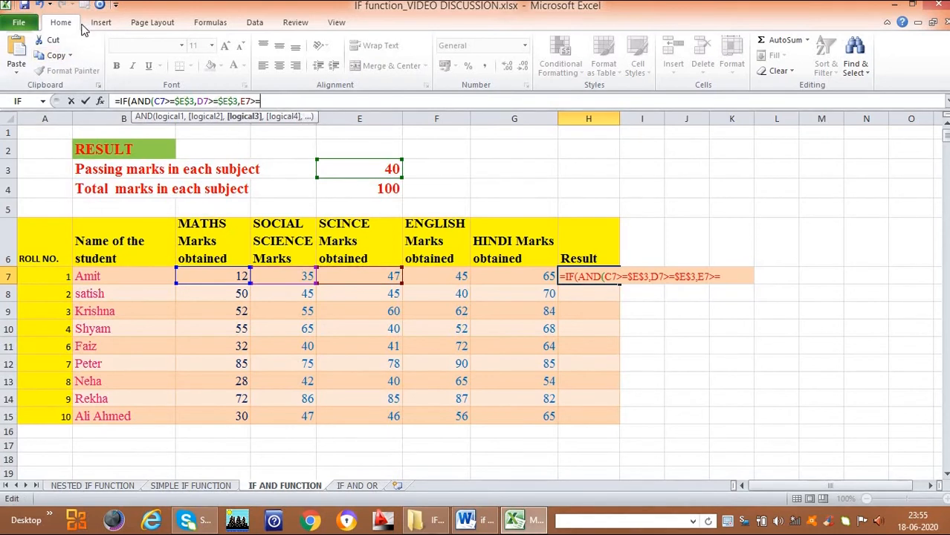
click(16, 48)
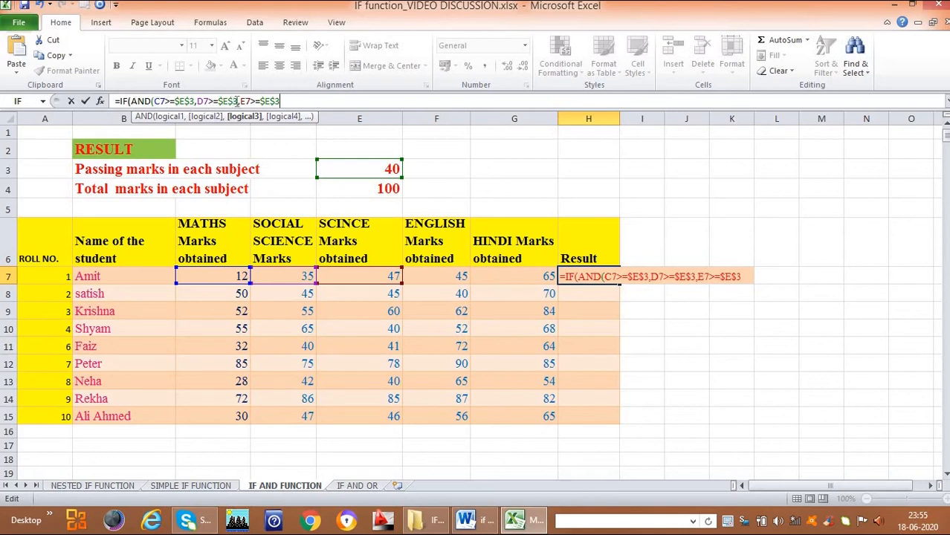
Step: Append a copy of the D7 and E7 conditions to the end of the H7 formula after a comma
drag(197, 101, 284, 102)
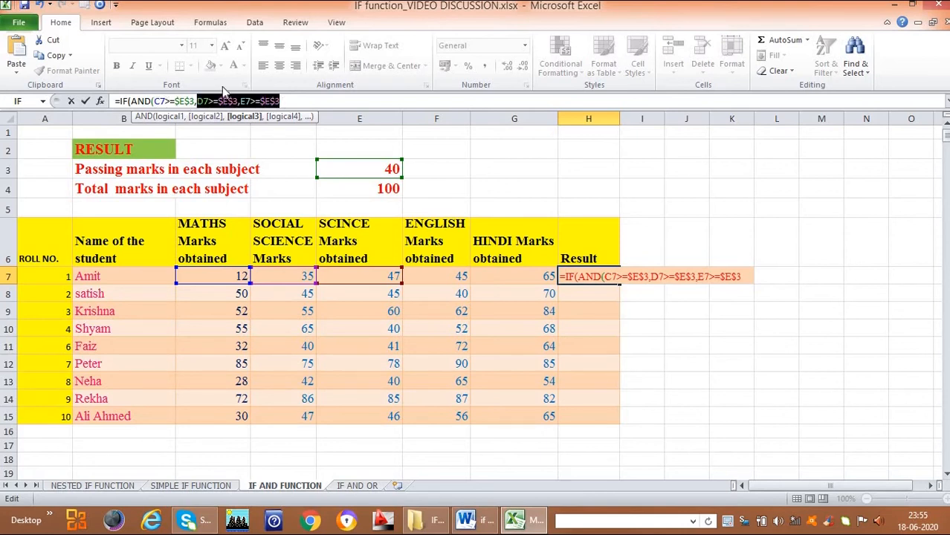
click(61, 58)
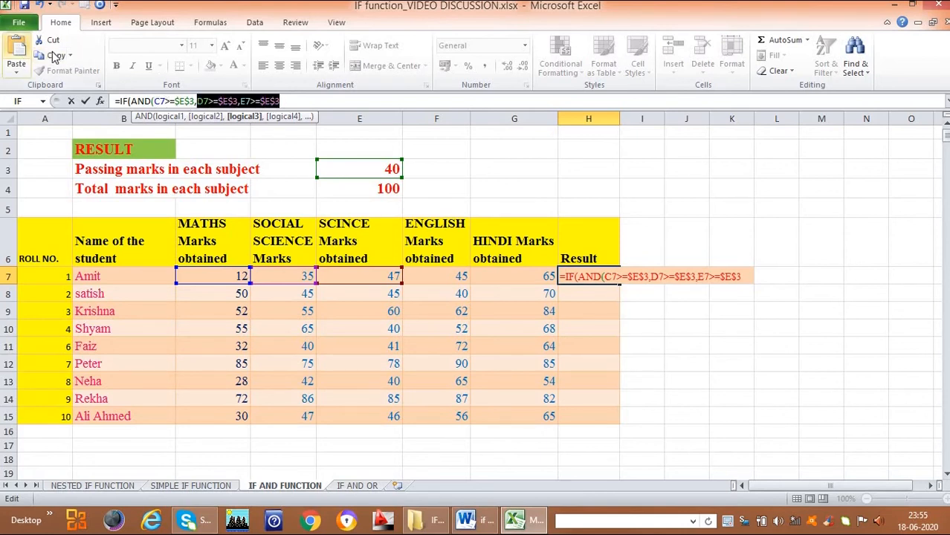
click(283, 101)
text(,)
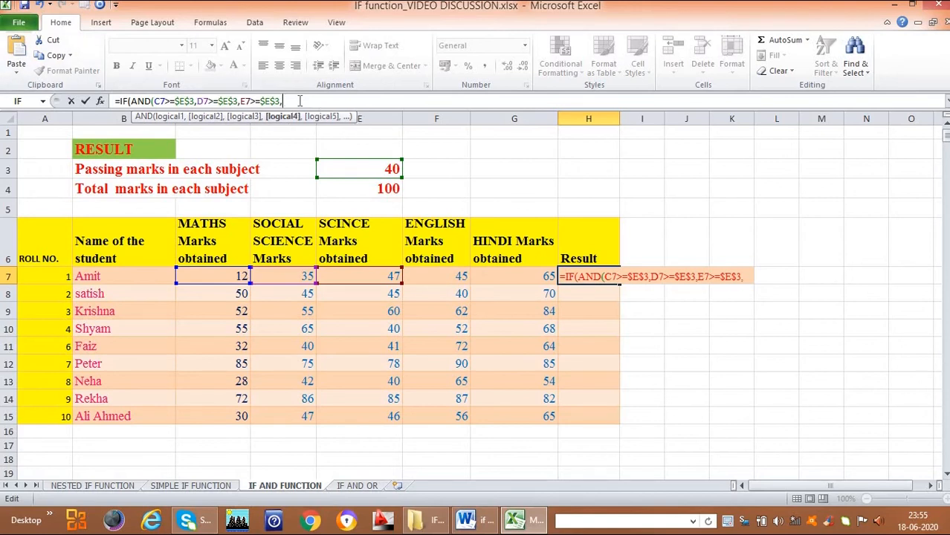
click(16, 59)
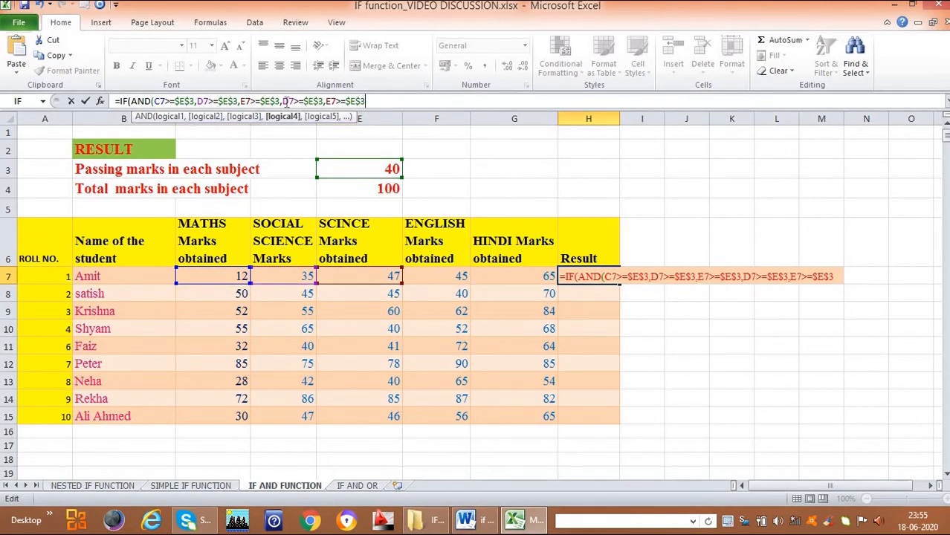
Step: Change the marks references in the two copied conditions to make them F7>=$E$3 and G7>=$E$3
drag(282, 101, 327, 101)
text(F)
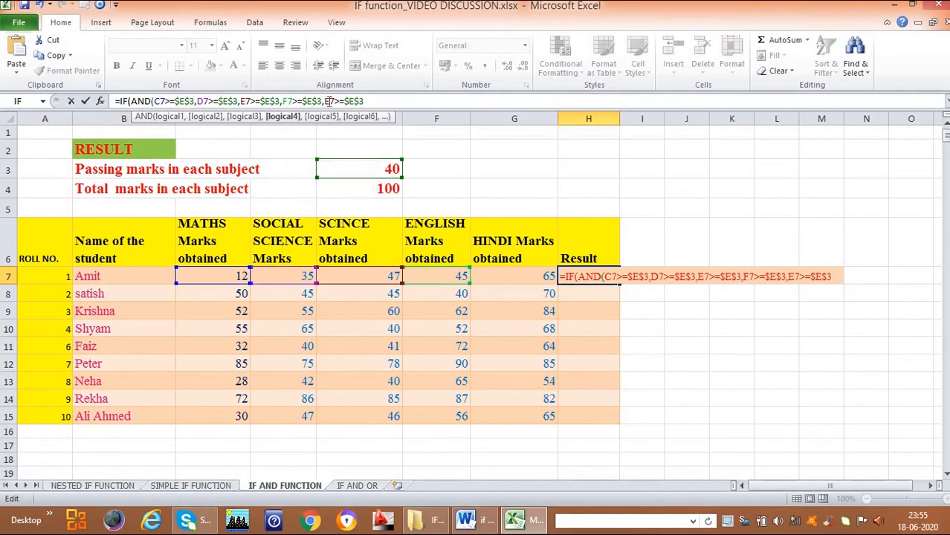
text(G)
click(372, 101)
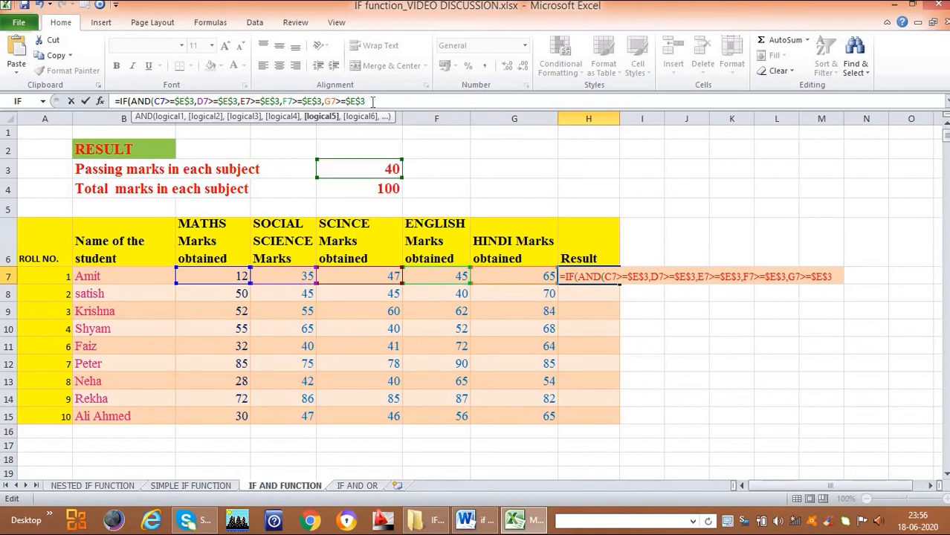
Step: Close the AND function in H7, add "PASS" and "FAIL" as the true and false values, and enter the formula
text(,)
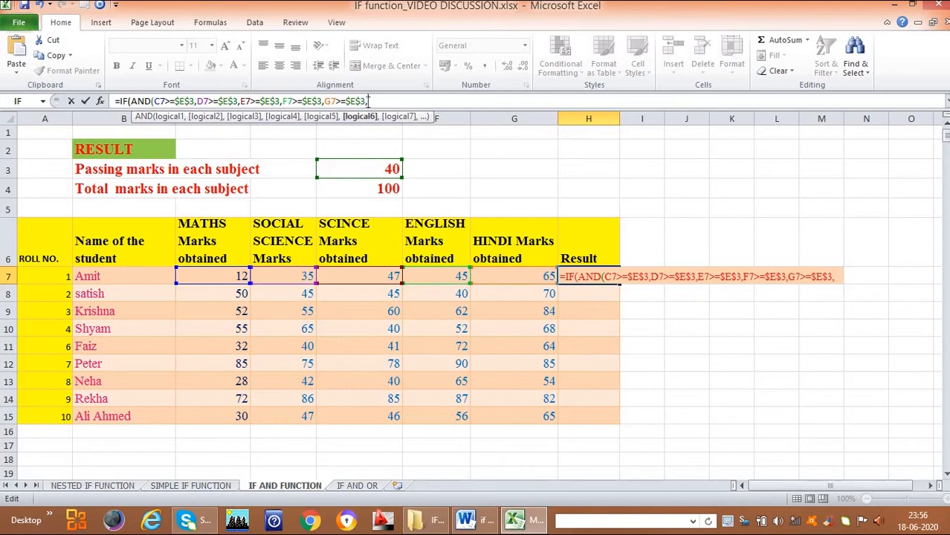
drag(361, 101, 370, 102)
click(402, 104)
key(BackSpace)
text(),)
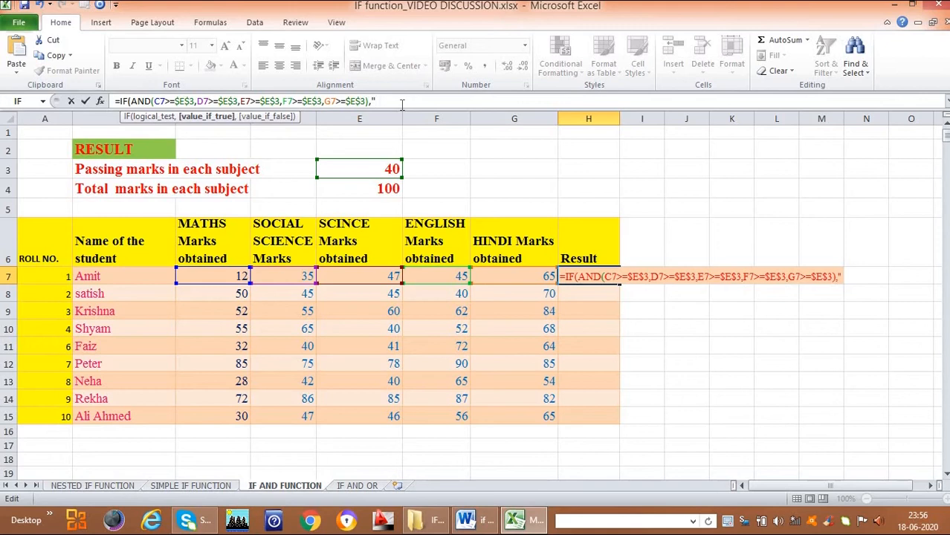
text("PA)
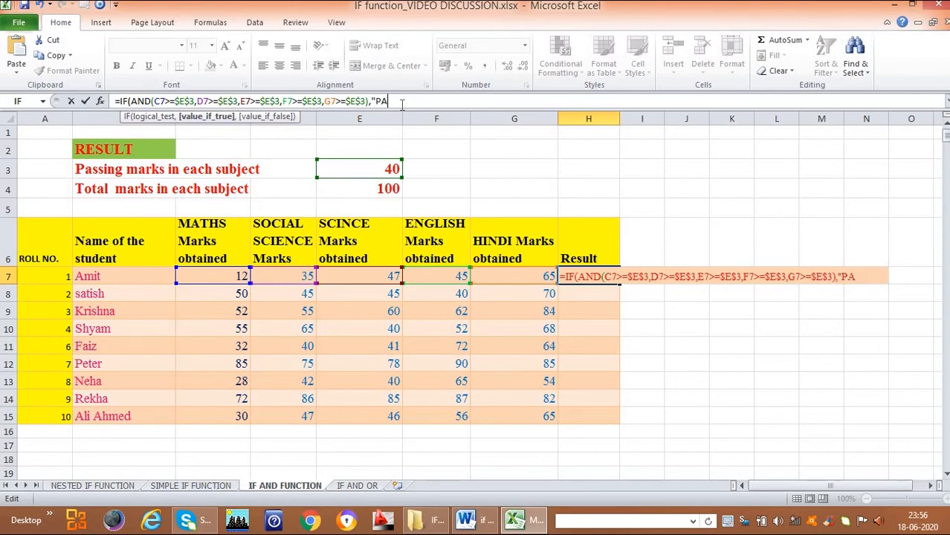
text(SS","FAI)
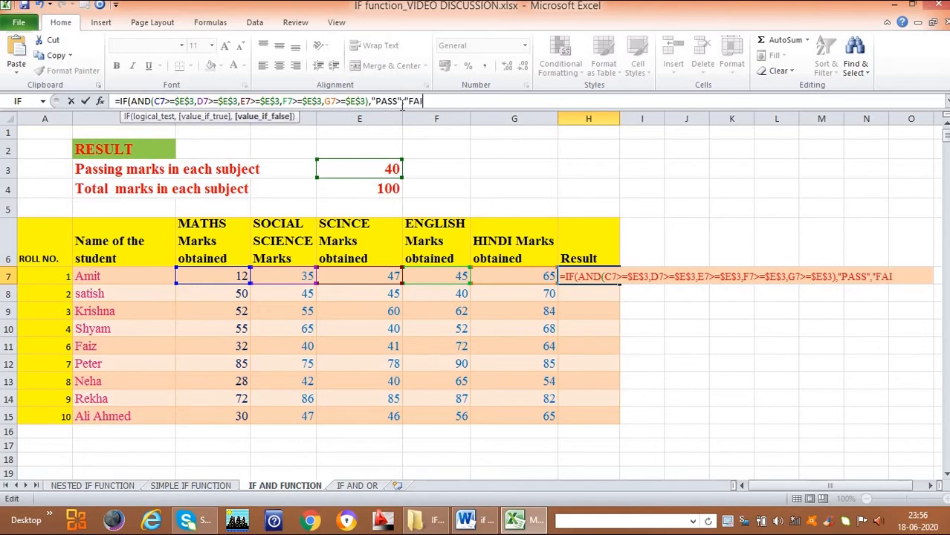
text(L"))
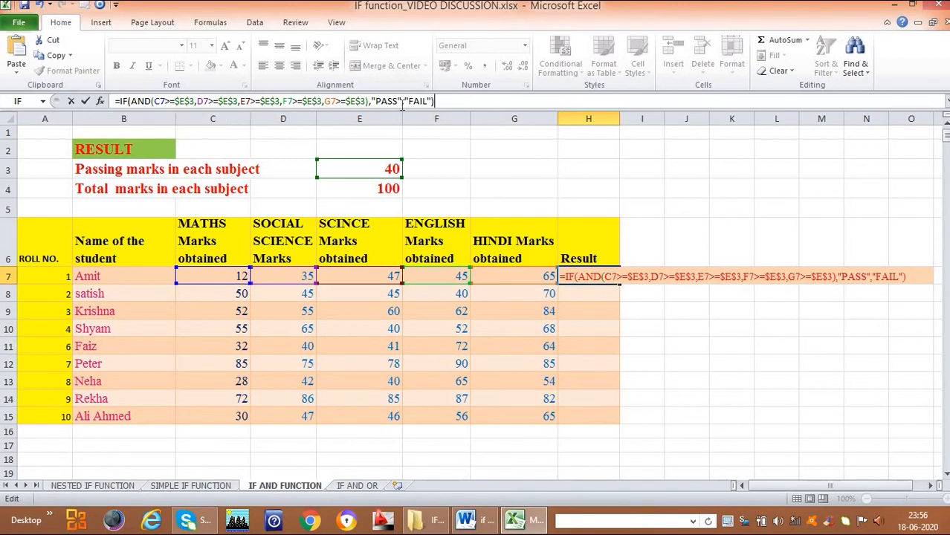
key(Return)
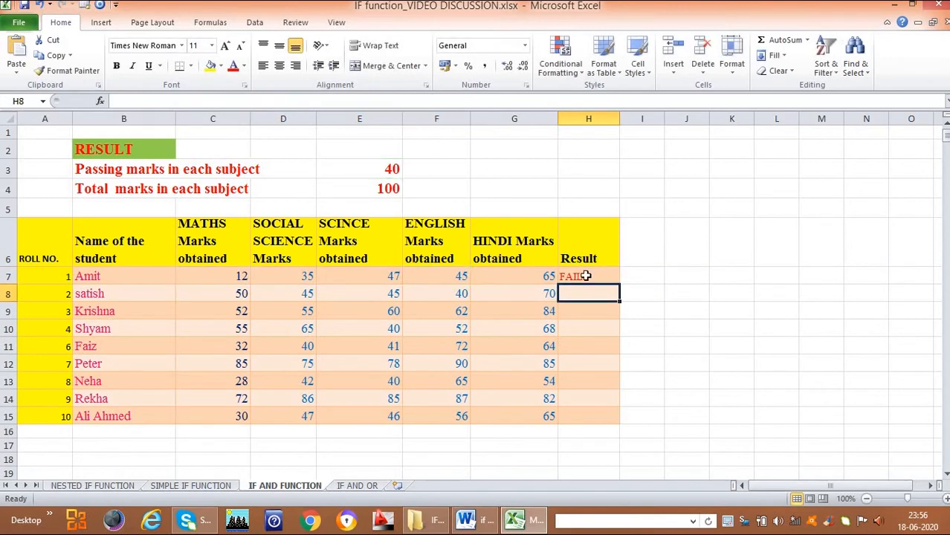
Step: Check the H7 result against the first student's marks in each subject from C7 to G7
click(585, 276)
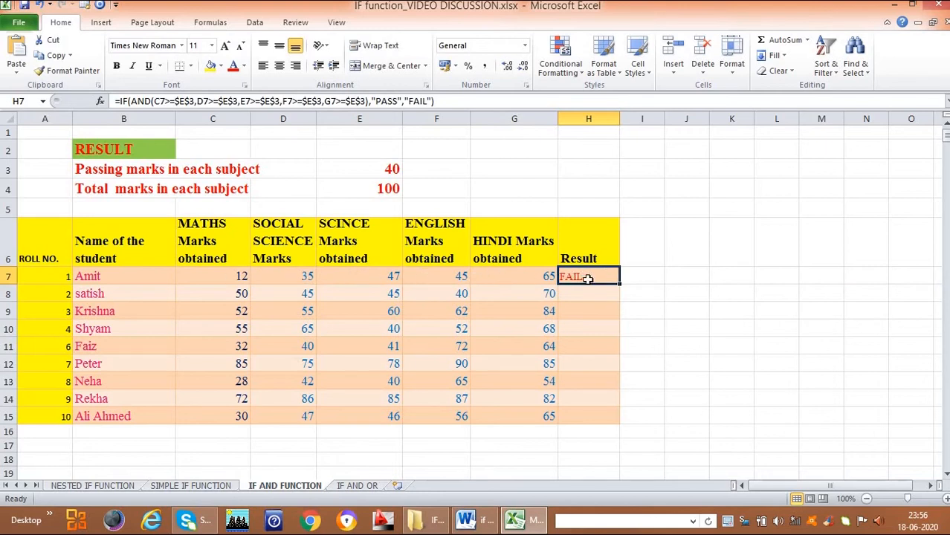
click(214, 280)
click(287, 278)
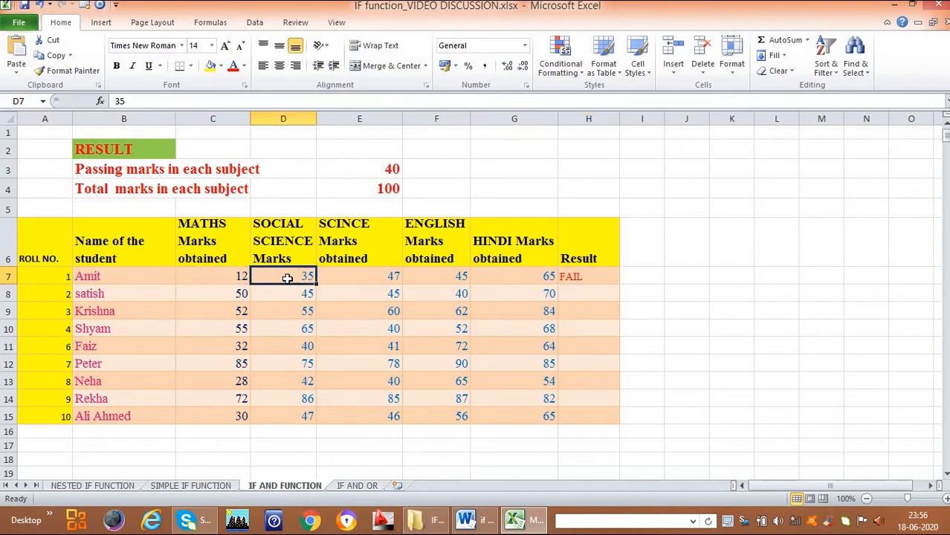
click(346, 280)
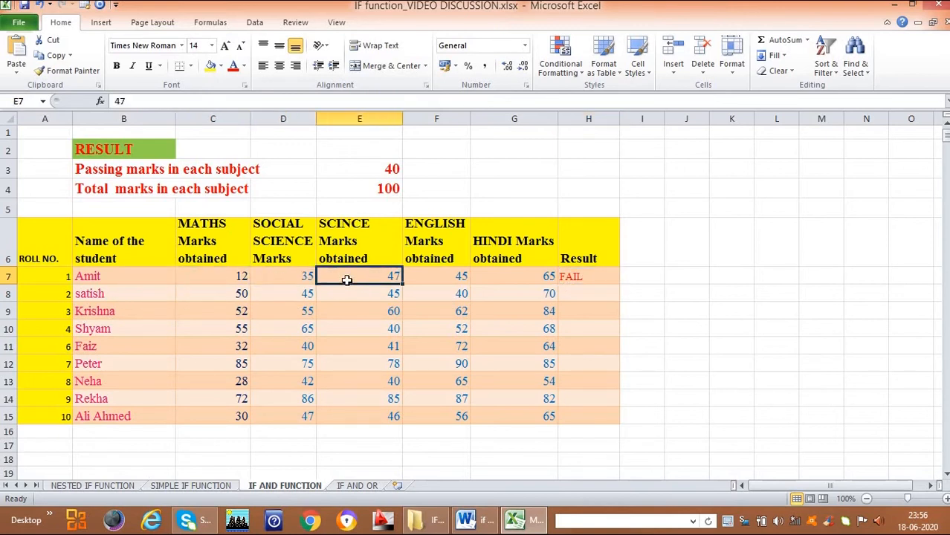
click(446, 274)
click(529, 264)
click(529, 275)
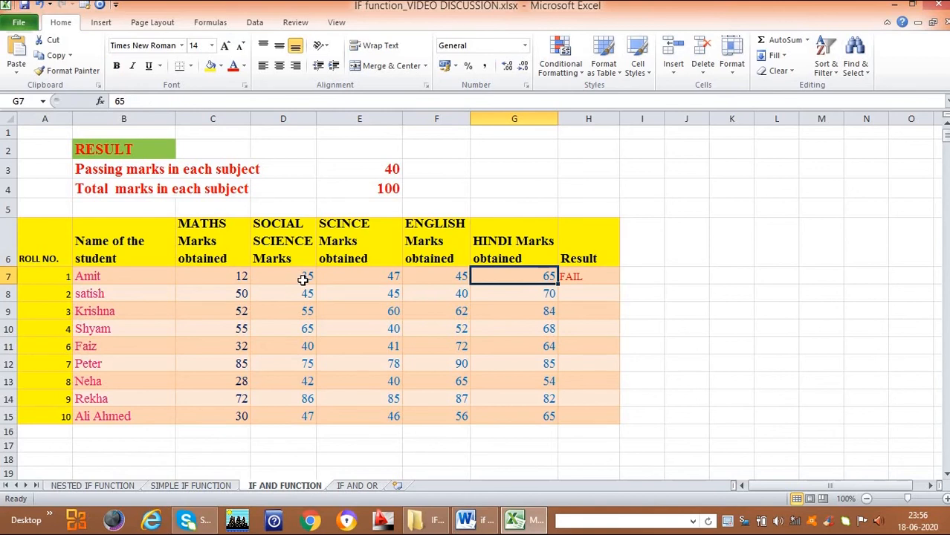
Step: Copy the H7 formula to Result cells H8:H15
click(578, 278)
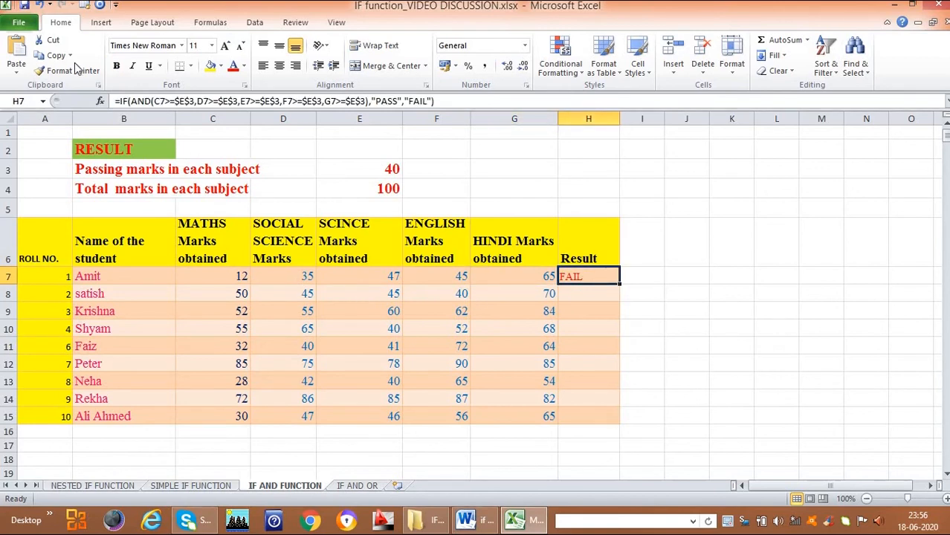
click(50, 56)
drag(588, 294, 589, 415)
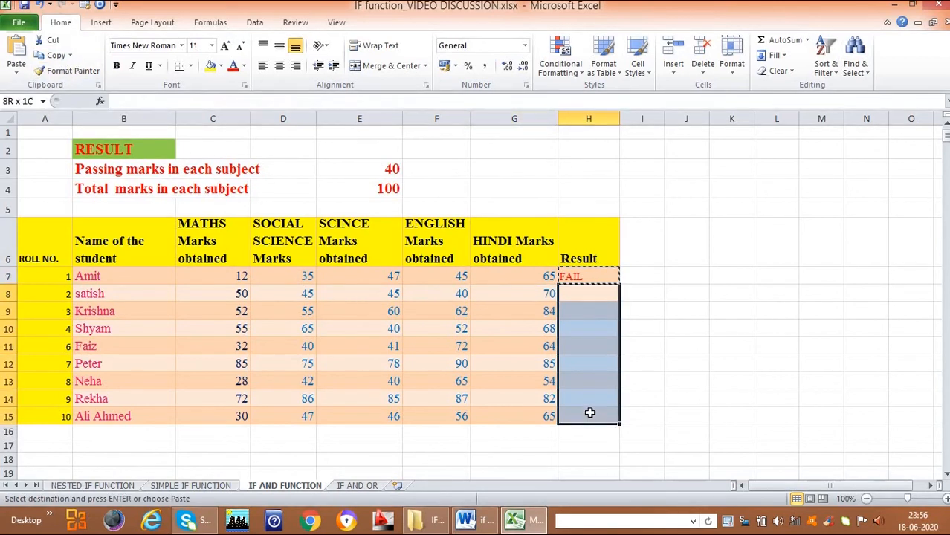
click(17, 56)
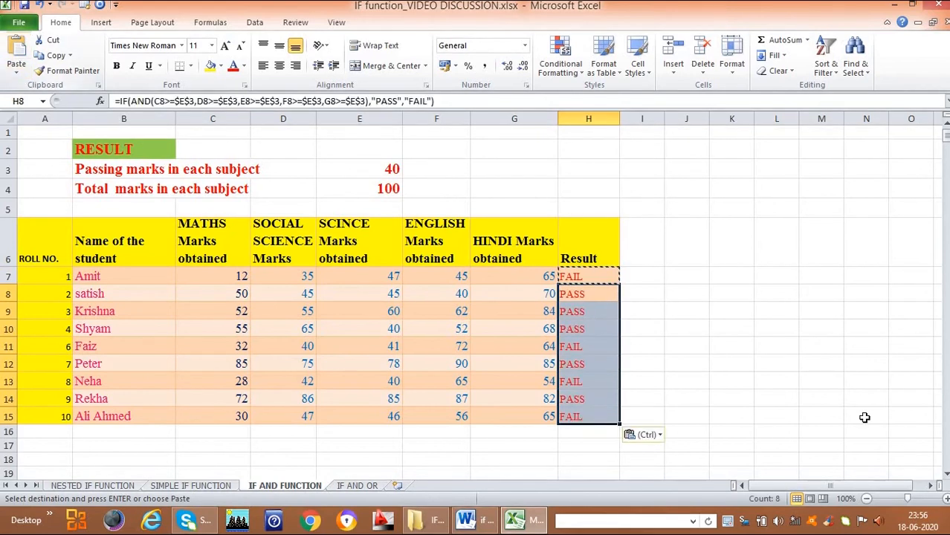
Step: Examine the copied formulas in H8, H11, H13 and H15 and compare the results with the students' marks
click(595, 293)
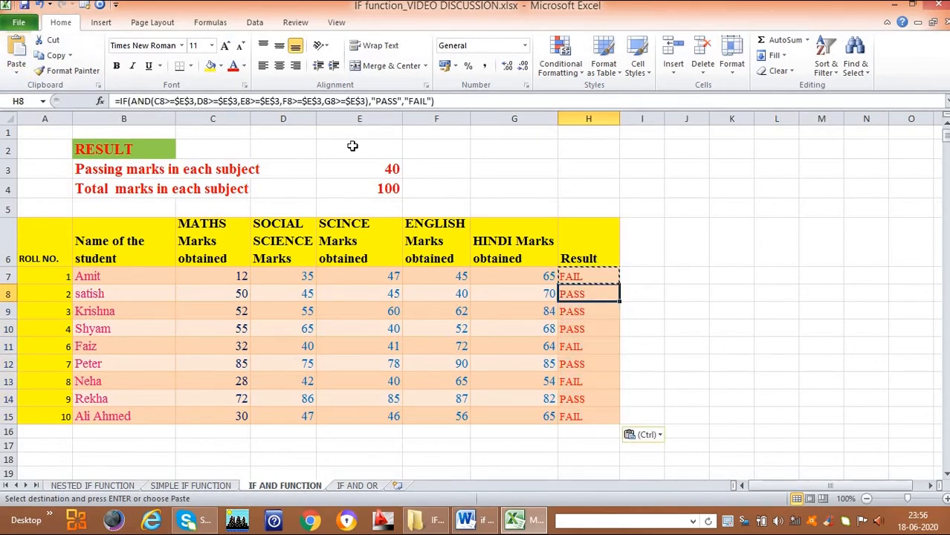
click(443, 101)
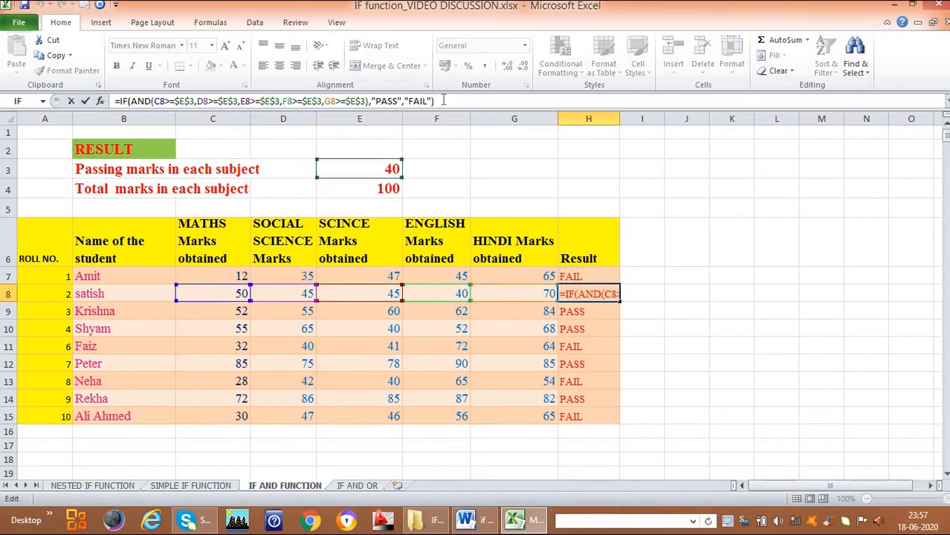
key(Return)
click(581, 290)
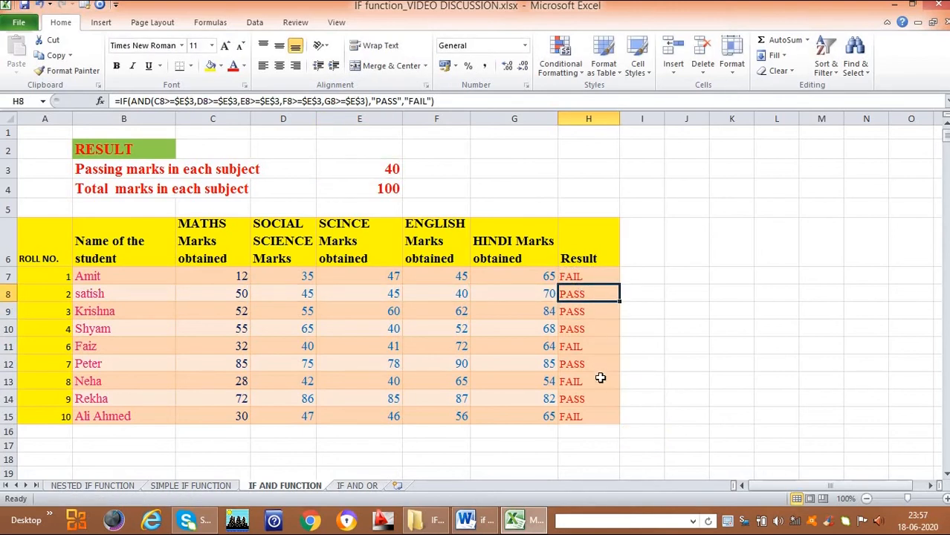
click(600, 378)
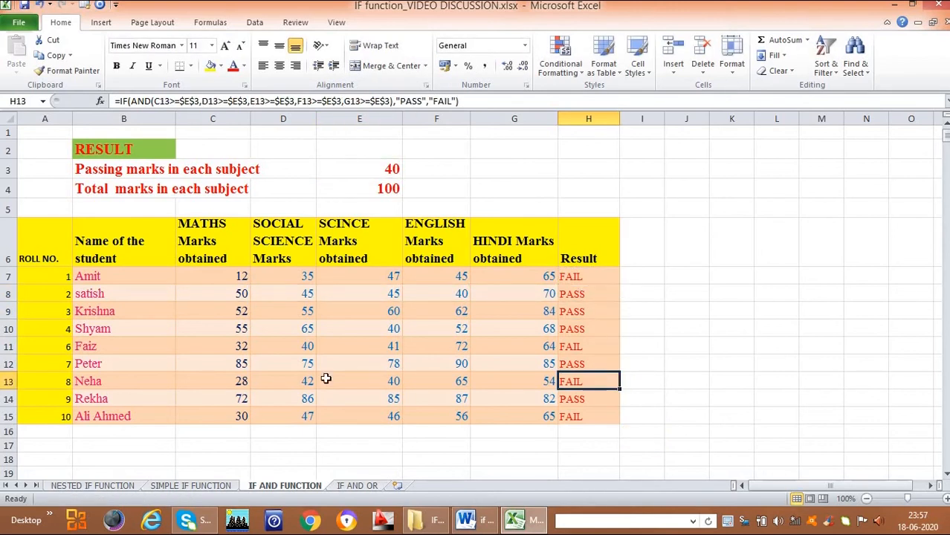
click(583, 414)
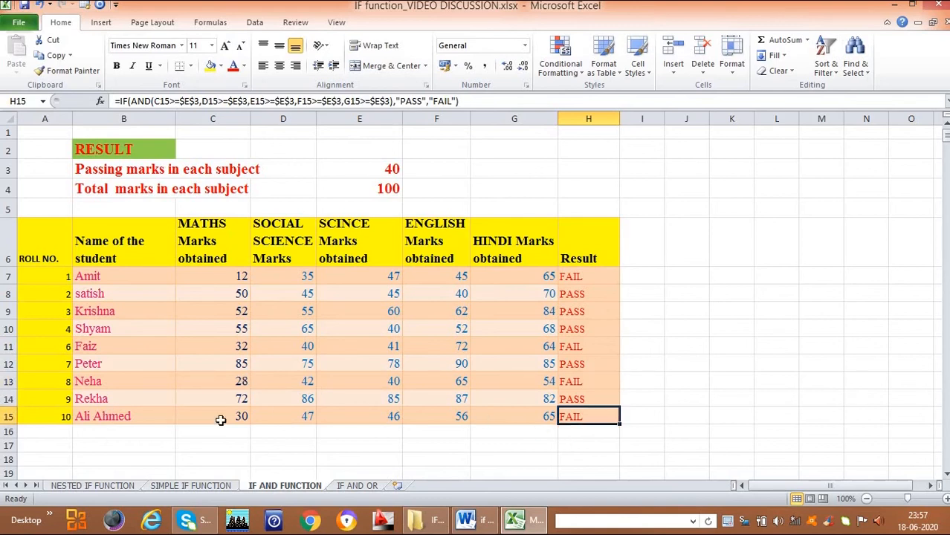
click(230, 348)
click(579, 348)
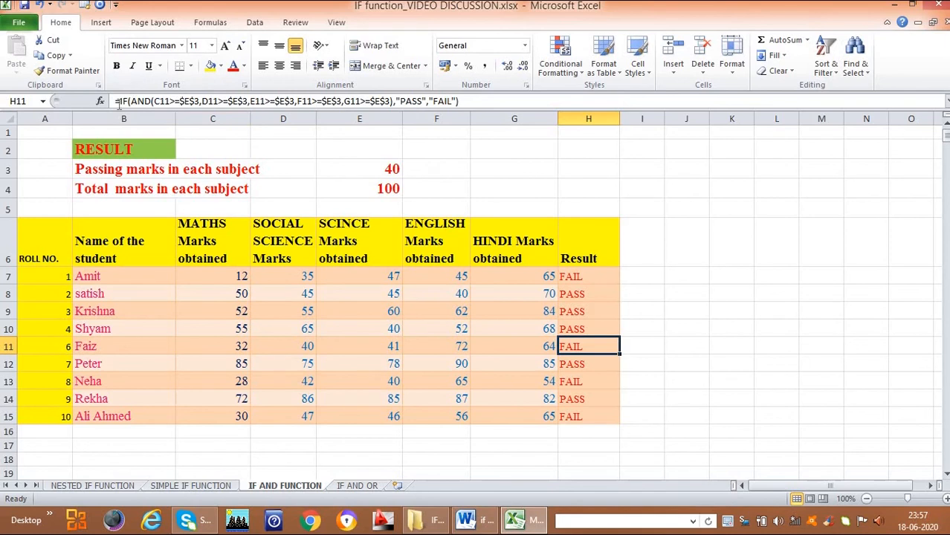
click(473, 98)
drag(474, 97, 113, 100)
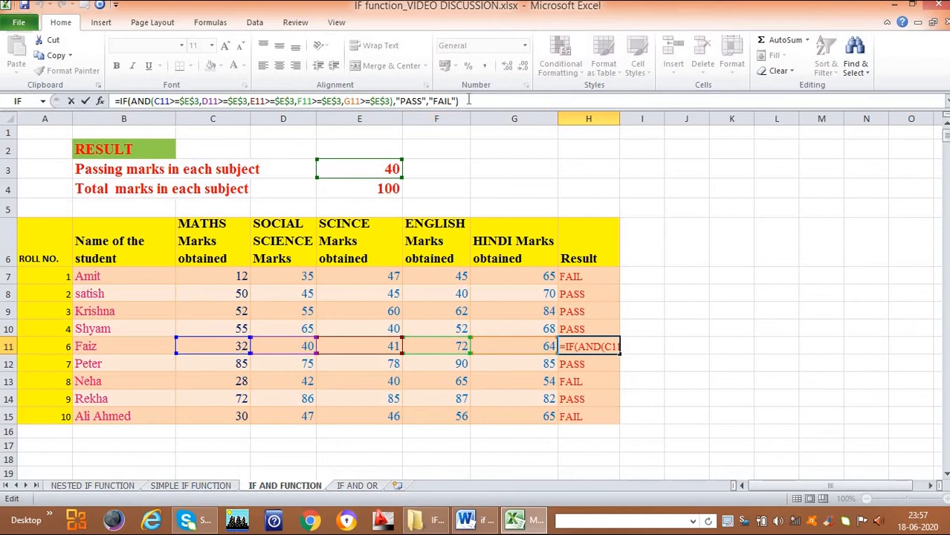
key(Return)
click(598, 381)
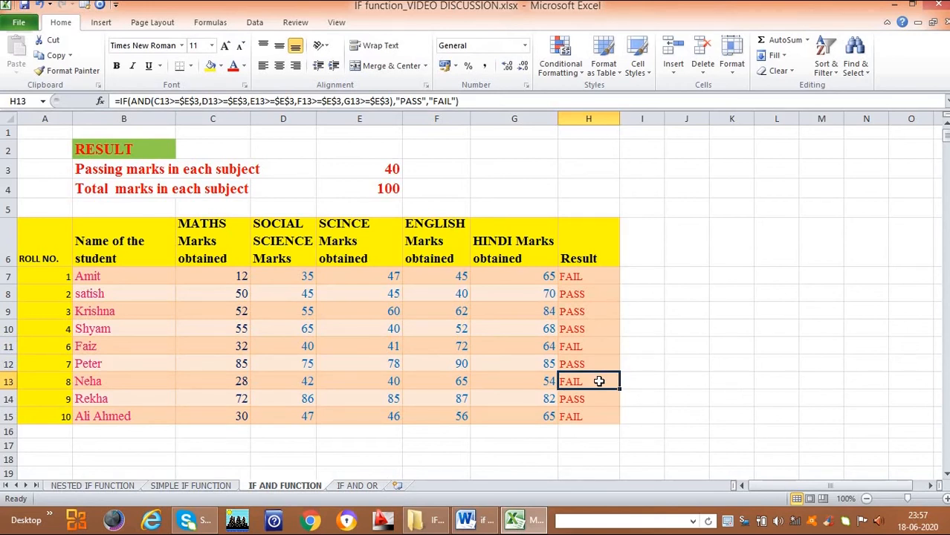
Step: Switch to the IF AND OR sheet and review the first student's marks and the percentage of marks column H7:H15
click(356, 485)
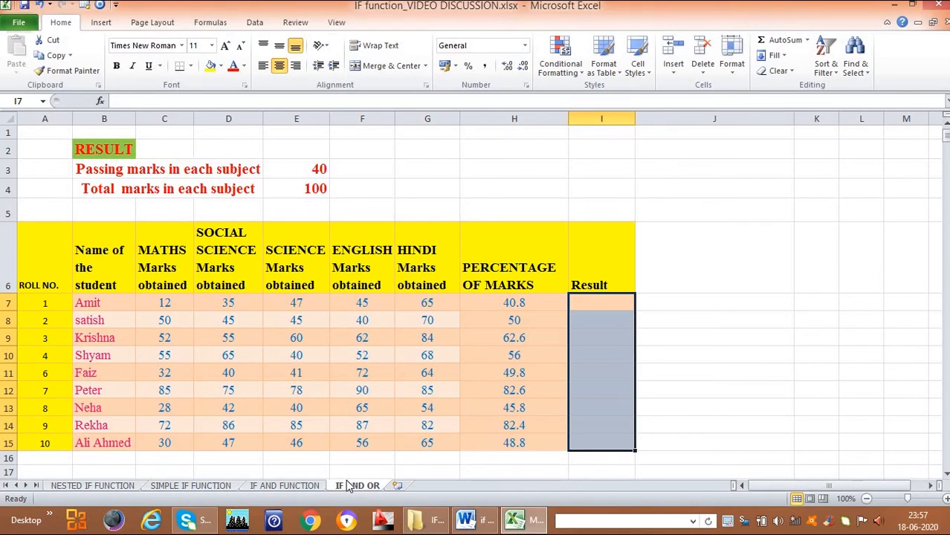
click(161, 304)
drag(164, 303, 446, 302)
click(503, 297)
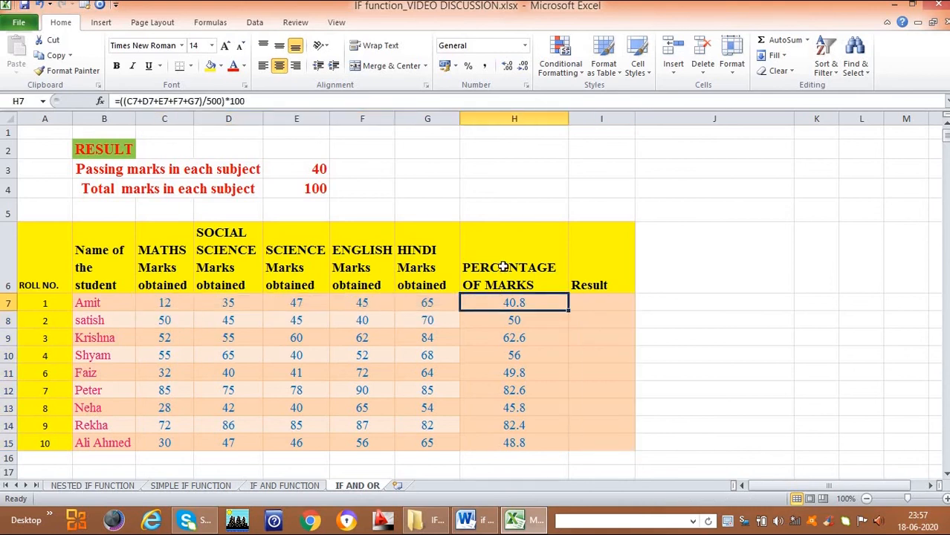
drag(505, 300, 511, 444)
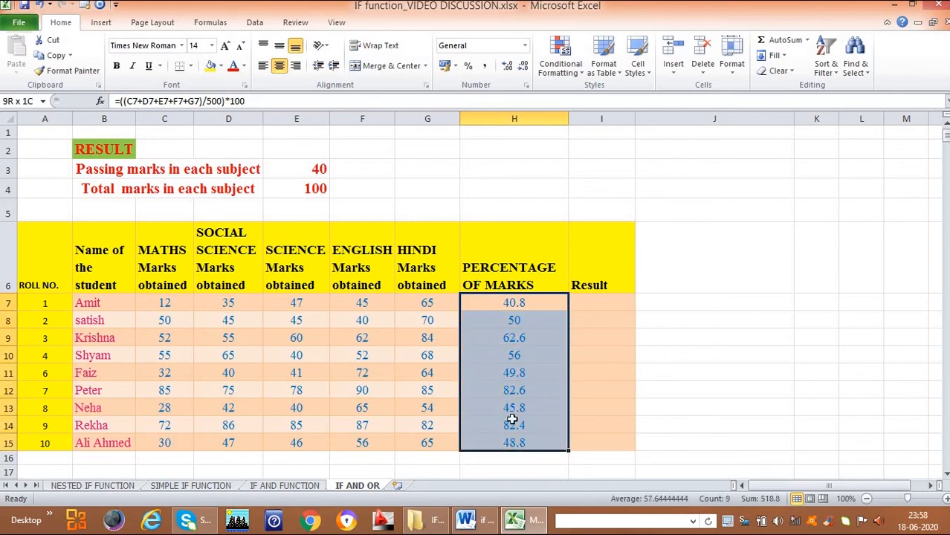
Step: Check the first student's percentage formula in H7, the Result cell I7 and the Maths marks in C7
click(496, 304)
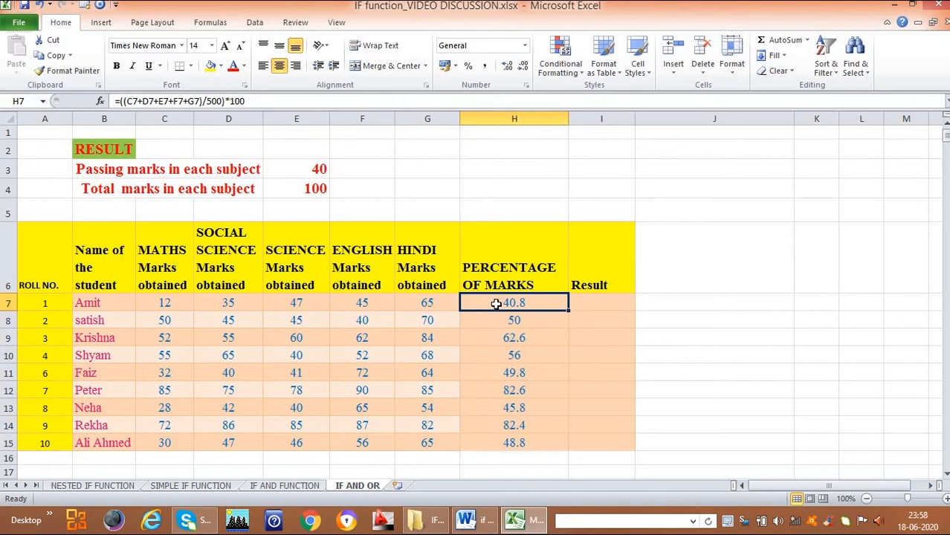
click(585, 308)
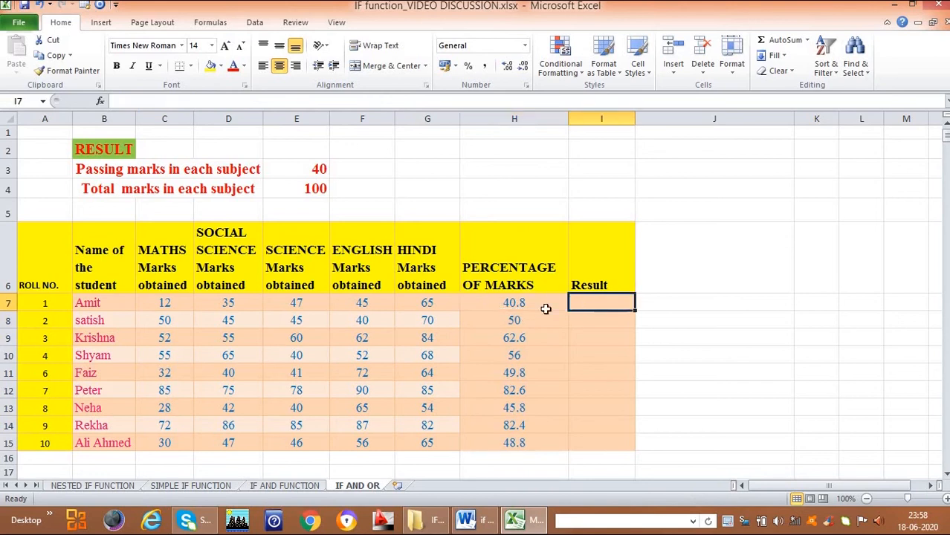
click(161, 305)
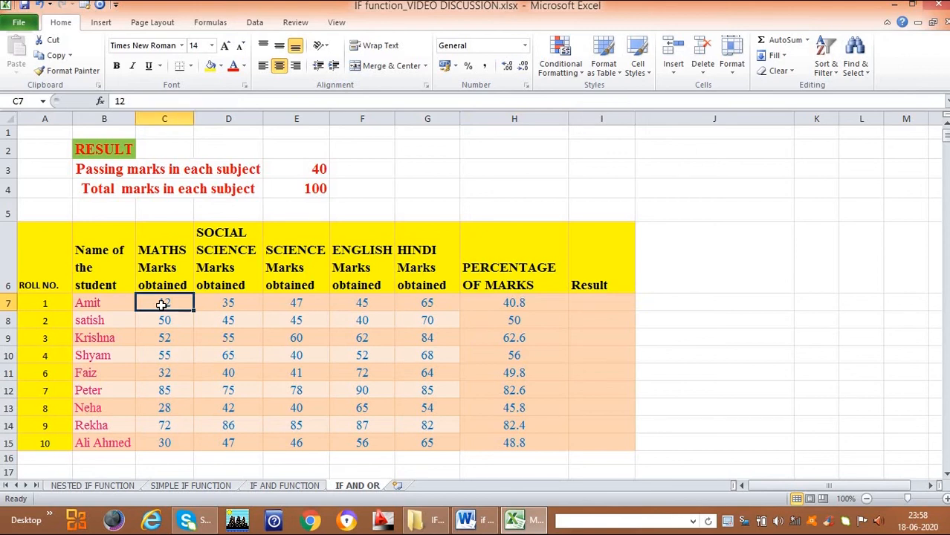
Step: Begin the formula =IF(OR(C7<E3 in Result cell I7, comparing the Maths marks with the passing marks
click(592, 300)
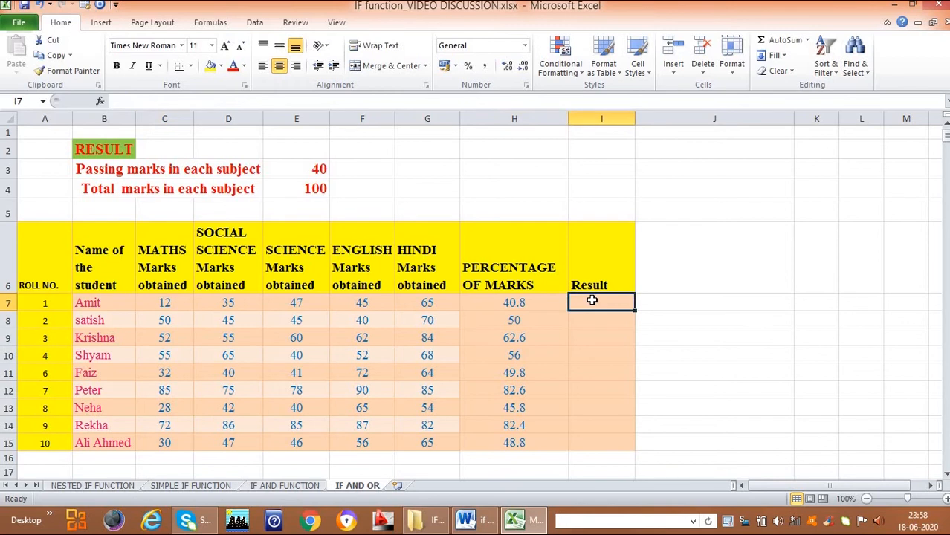
text(=)
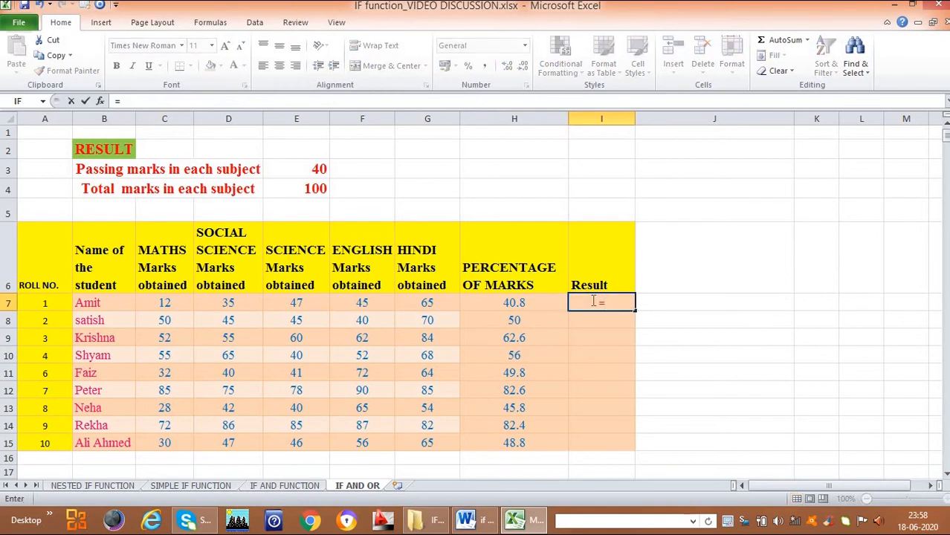
text(IF)
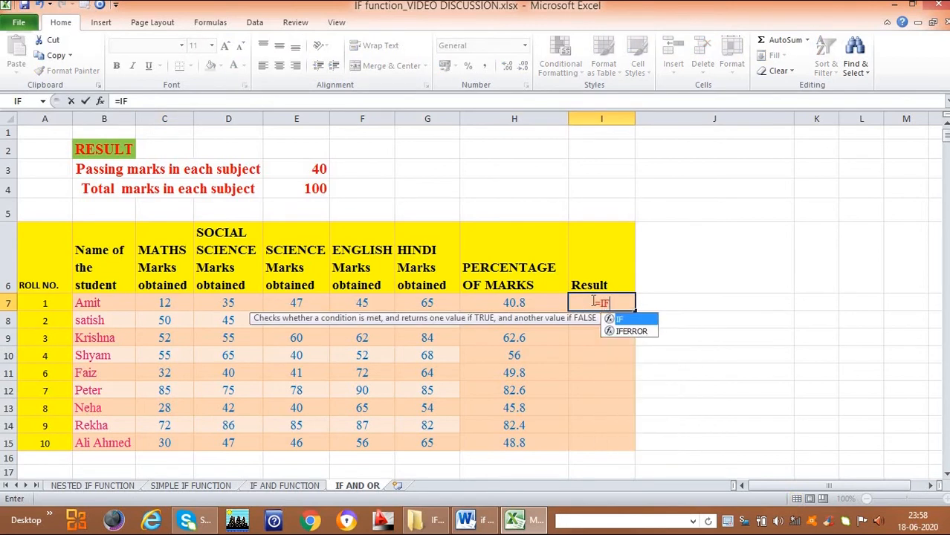
text((OR)
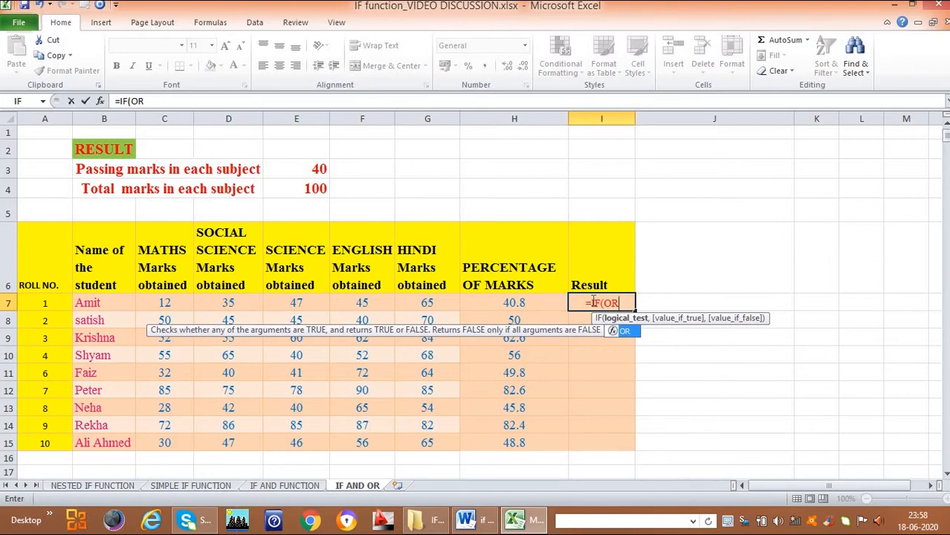
text(()
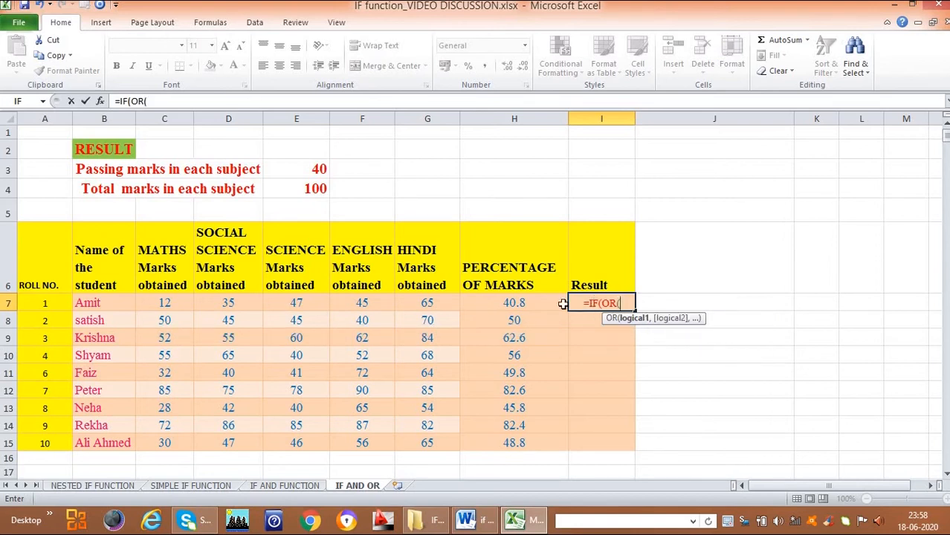
click(182, 303)
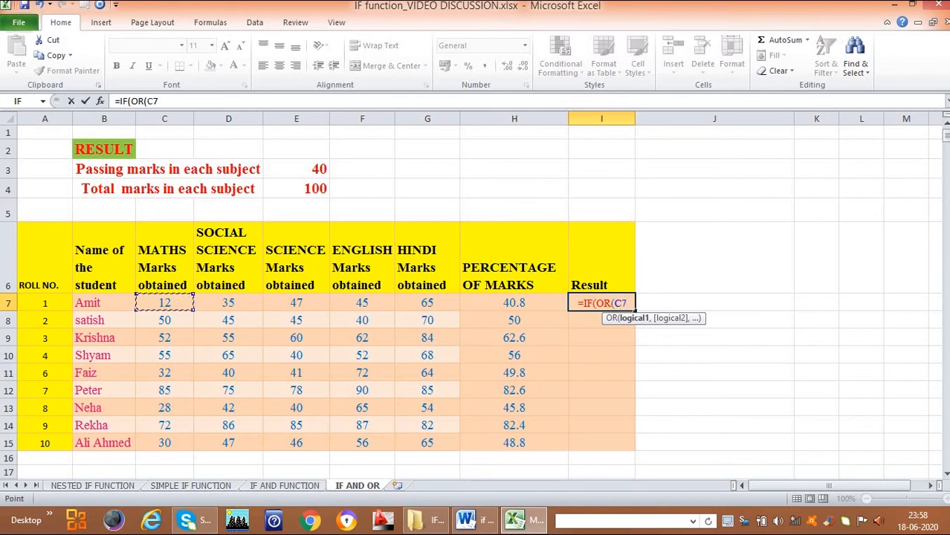
text(<)
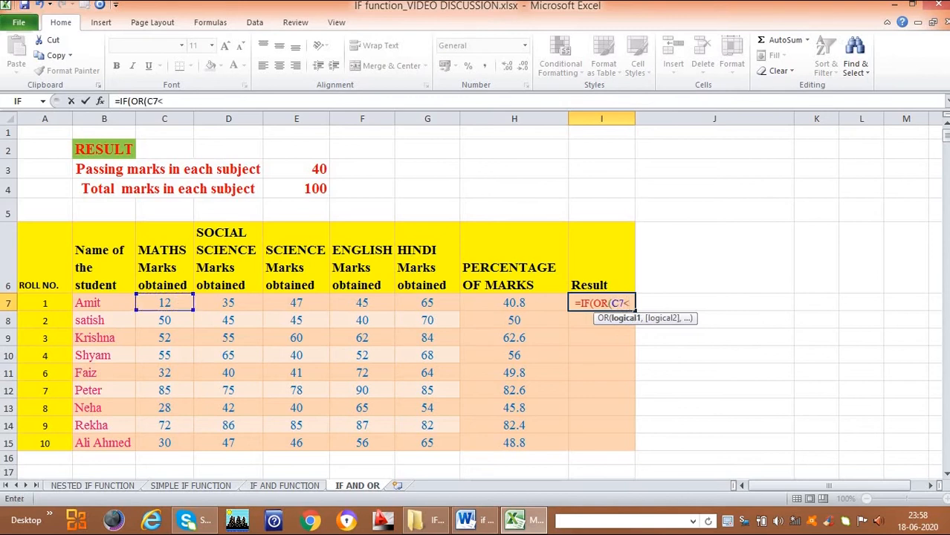
click(318, 170)
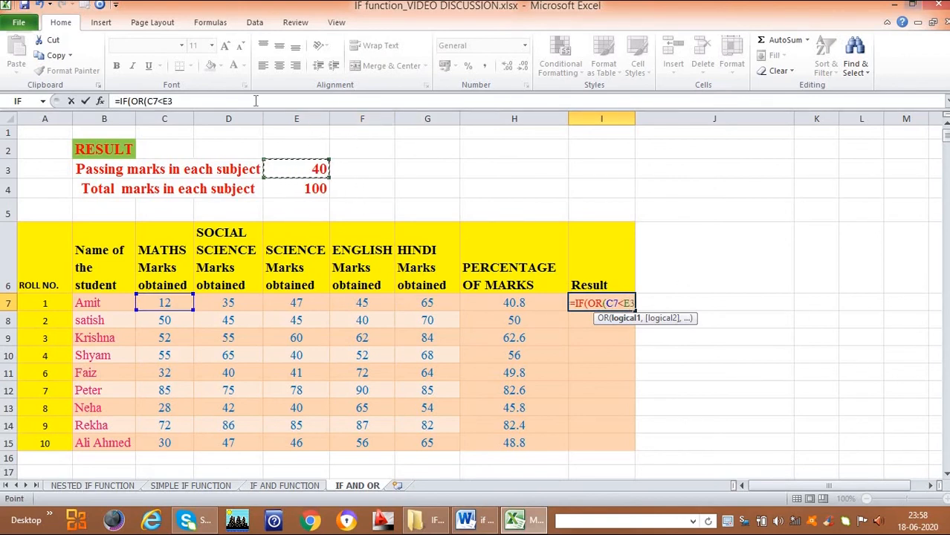
Step: Make the passing marks reference absolute as $E$3 and add a comma after the first OR condition
click(291, 105)
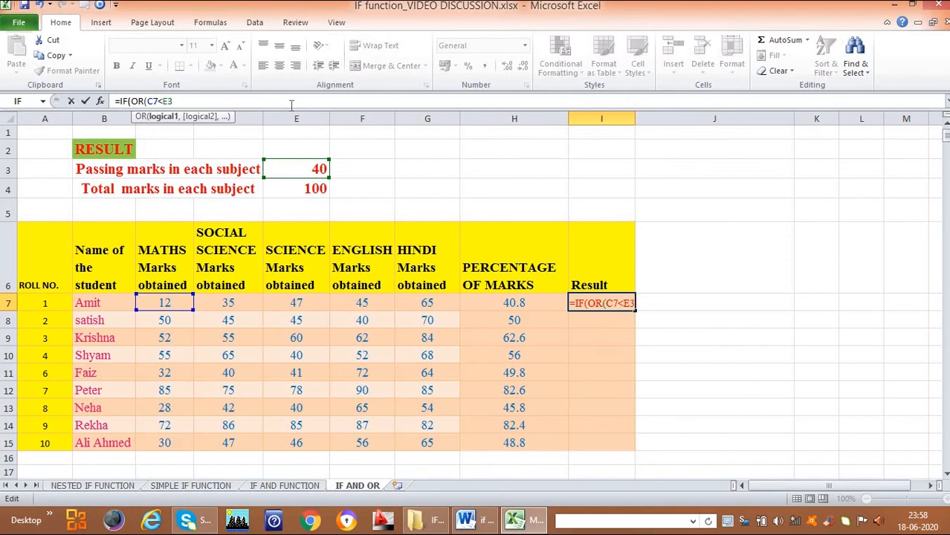
text($)
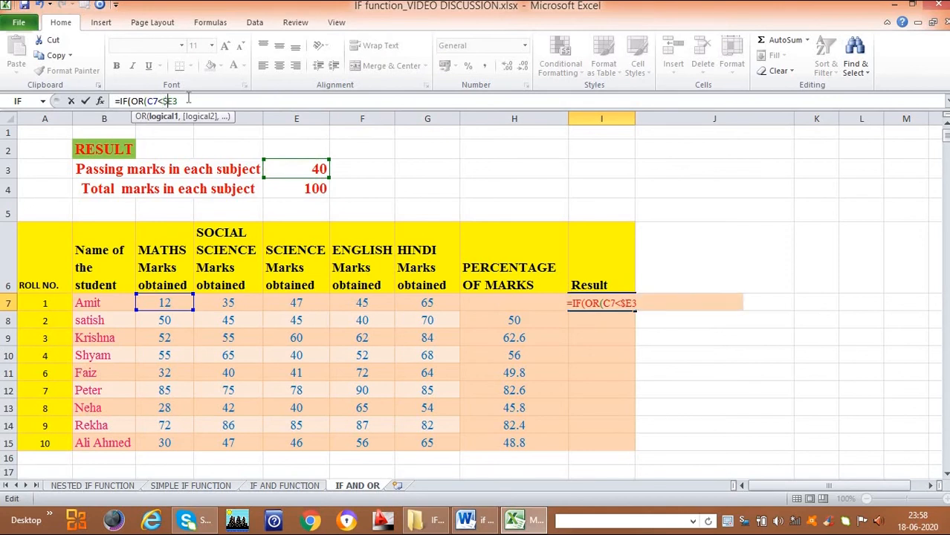
key(Right)
text($)
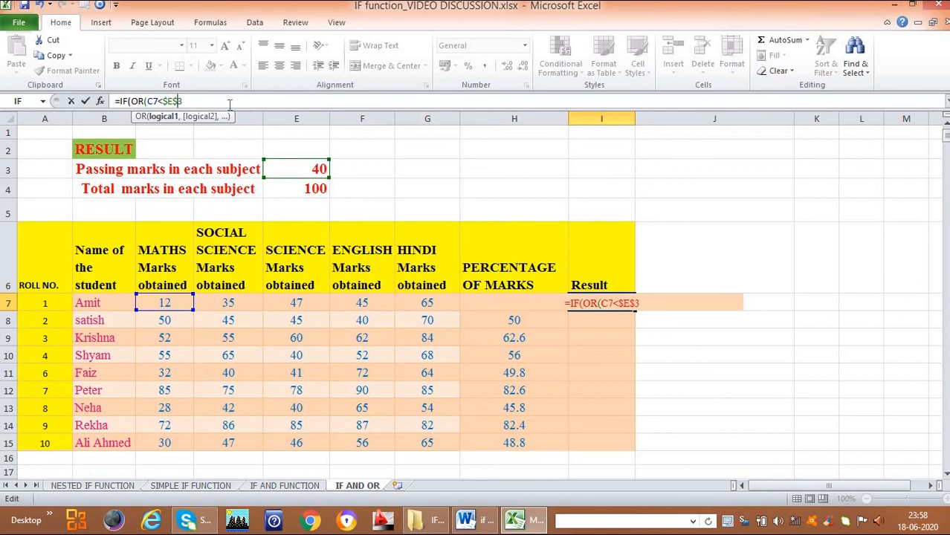
key(Right)
text(,)
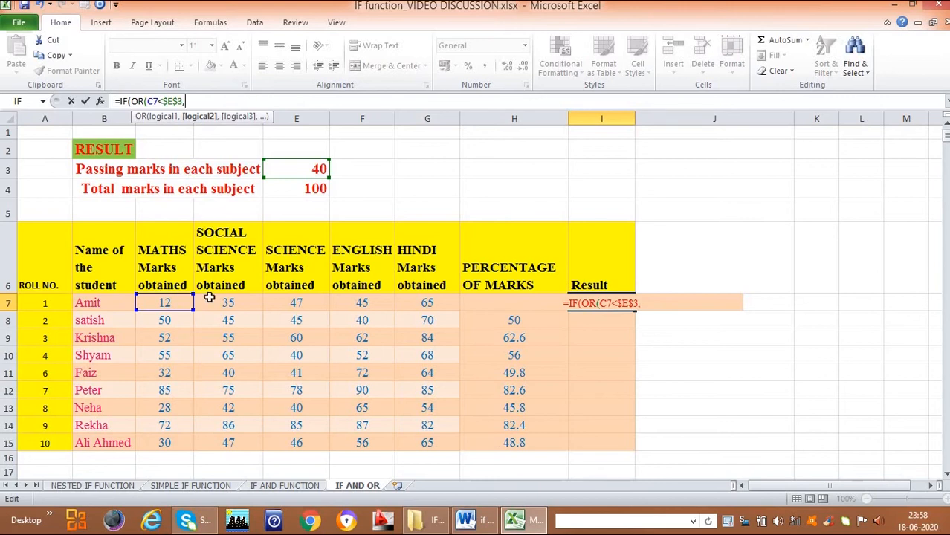
Step: Copy the condition C7<$E$3, inside the I7 formula and paste it four times to get five OR conditions
drag(146, 101, 182, 101)
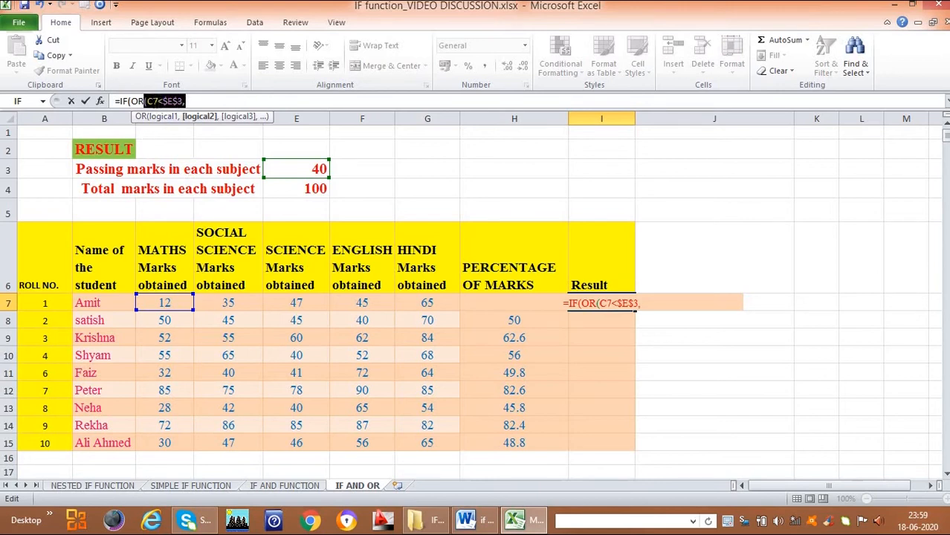
click(52, 56)
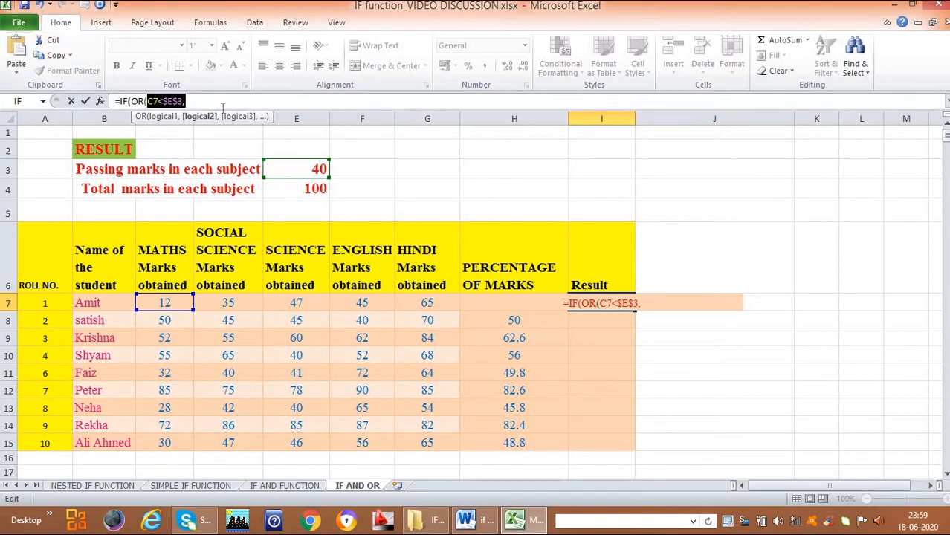
click(20, 57)
text(,)
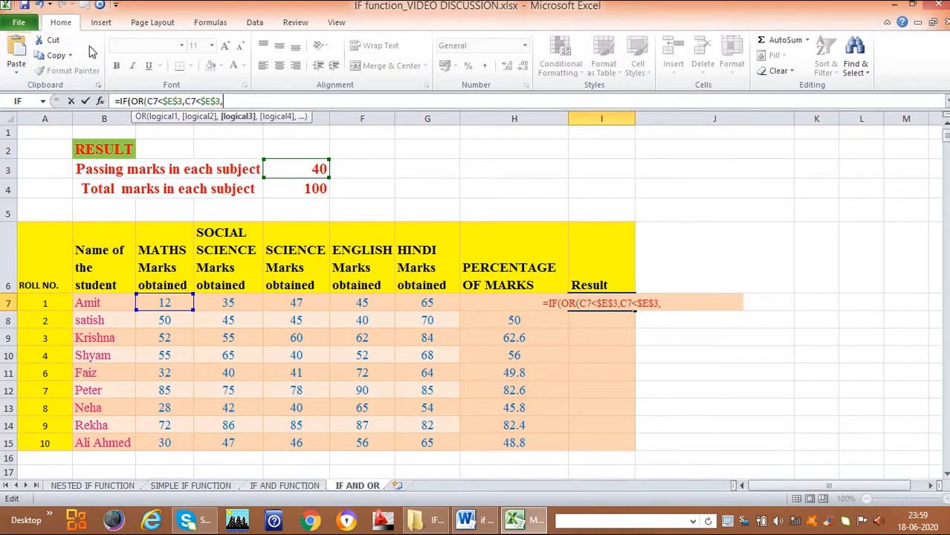
click(18, 58)
text(,)
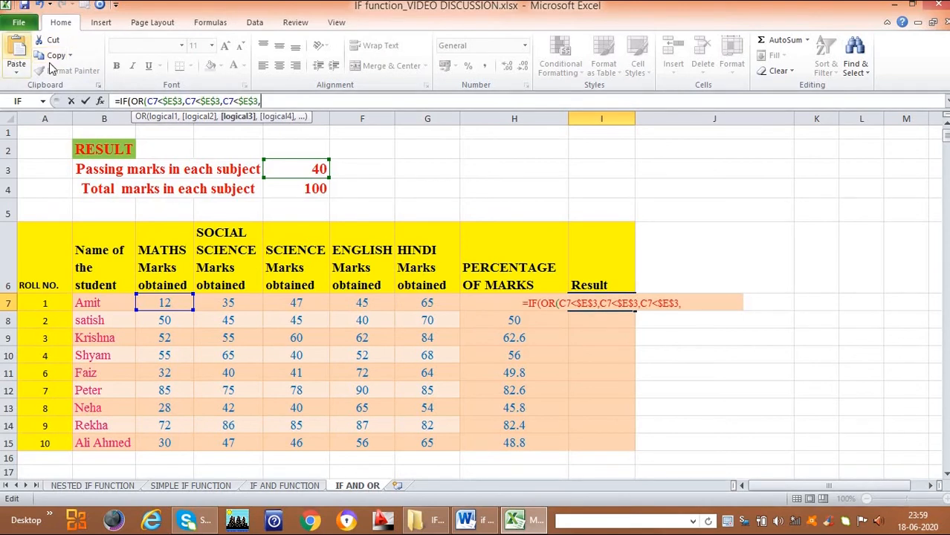
click(18, 58)
text(,)
click(18, 58)
text(,)
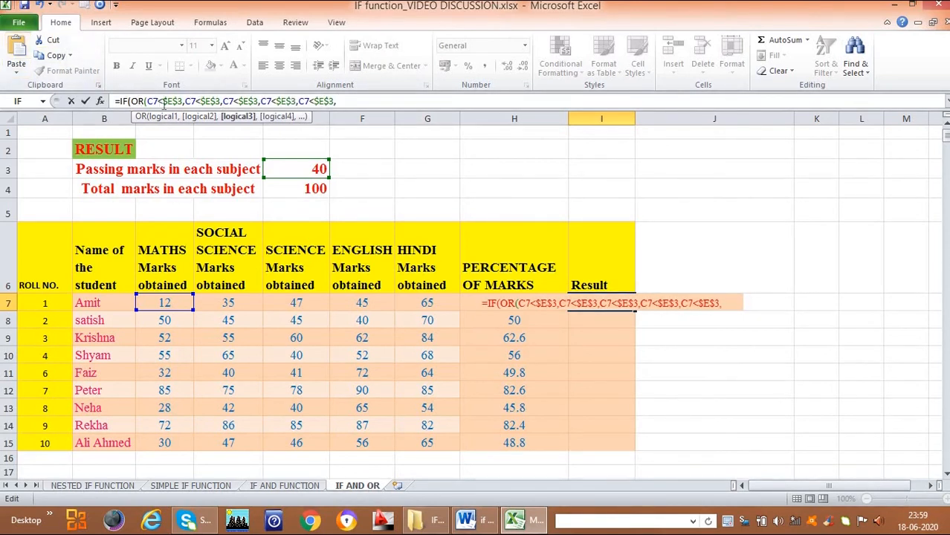
Step: Change the cell references in the four pasted conditions to D7, E7, F7 and G7
drag(185, 101, 232, 102)
text(D)
click(226, 102)
text(E$3,E)
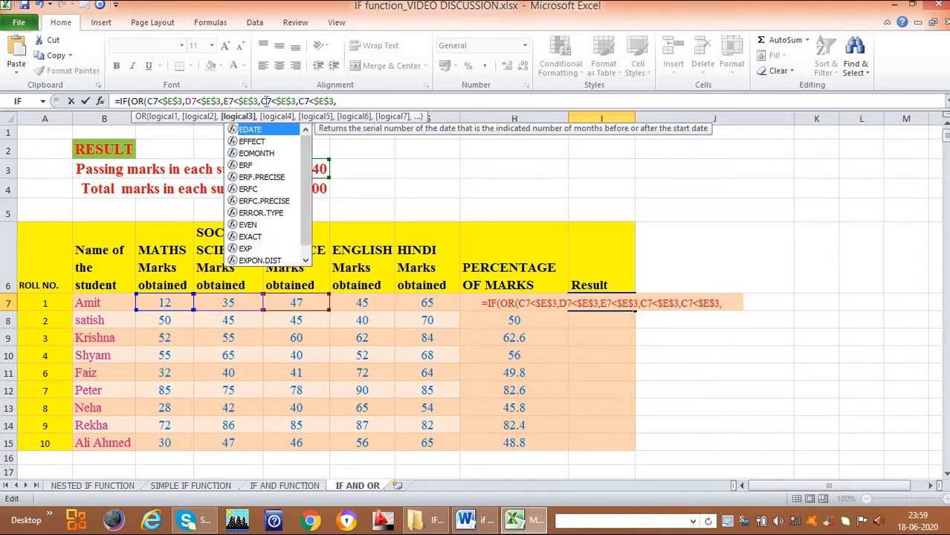
click(264, 102)
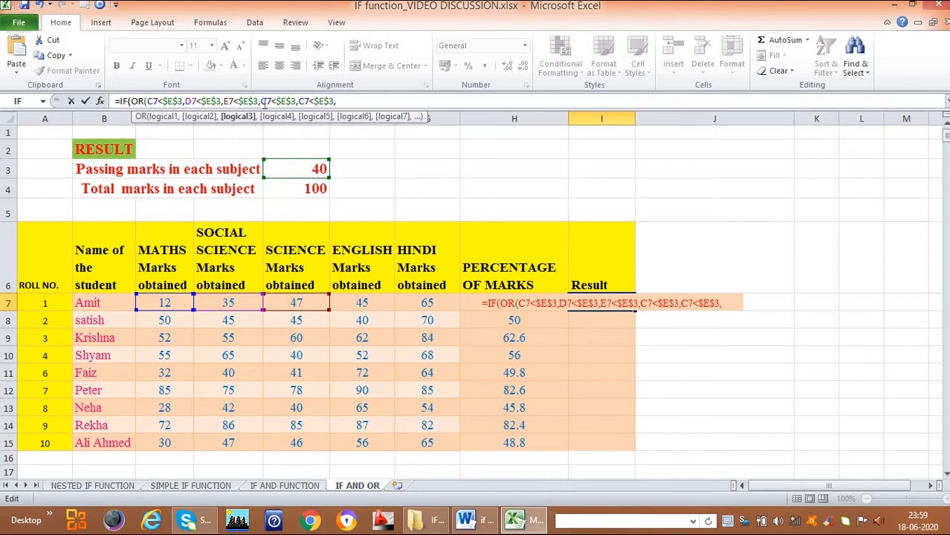
drag(264, 102, 260, 102)
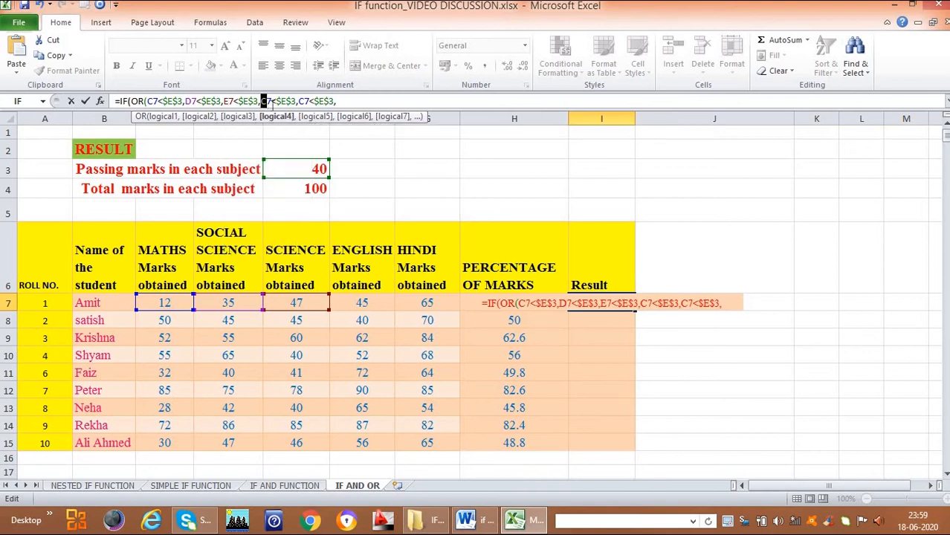
text(F)
click(300, 102)
drag(303, 102, 298, 102)
text(G)
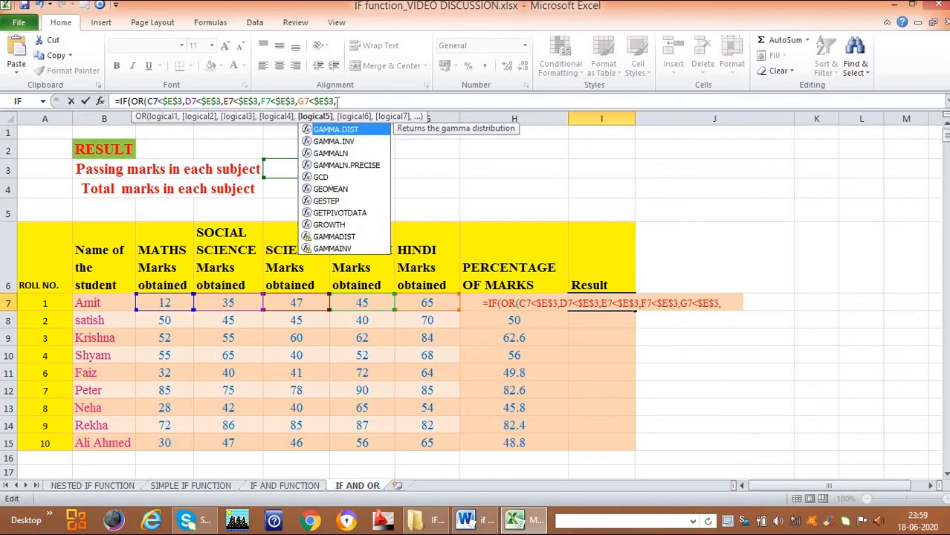
Step: Replace the trailing comma with a closing parenthesis for OR and add "FAIL" as the value if true
click(338, 101)
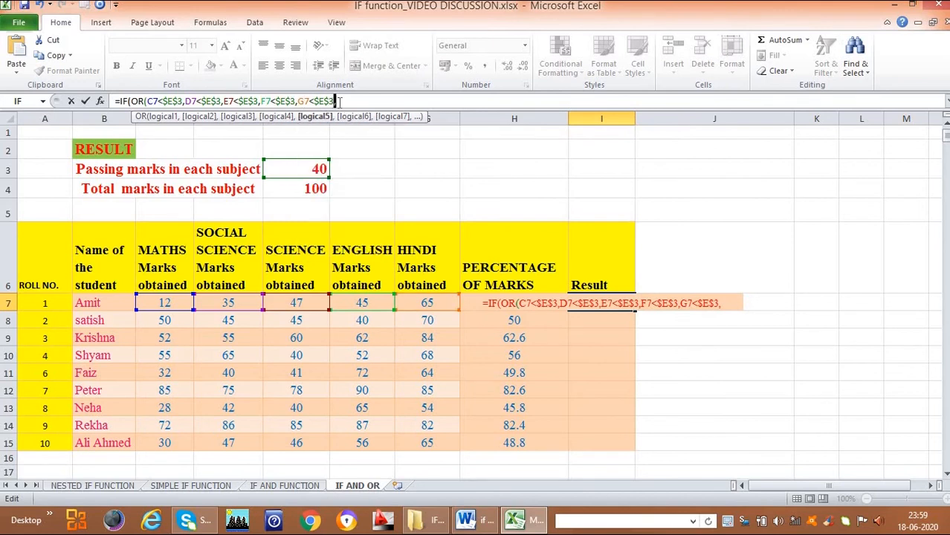
key(BackSpace)
text())
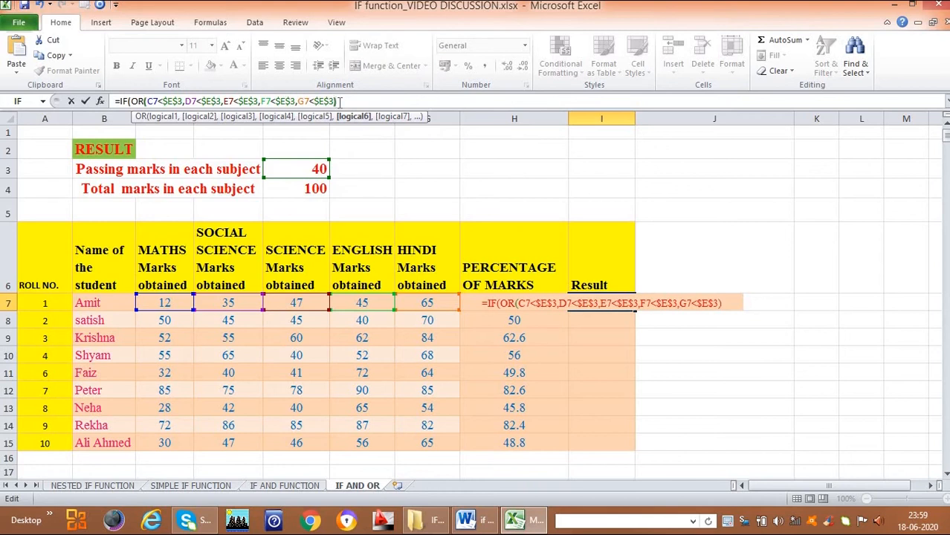
text(,)
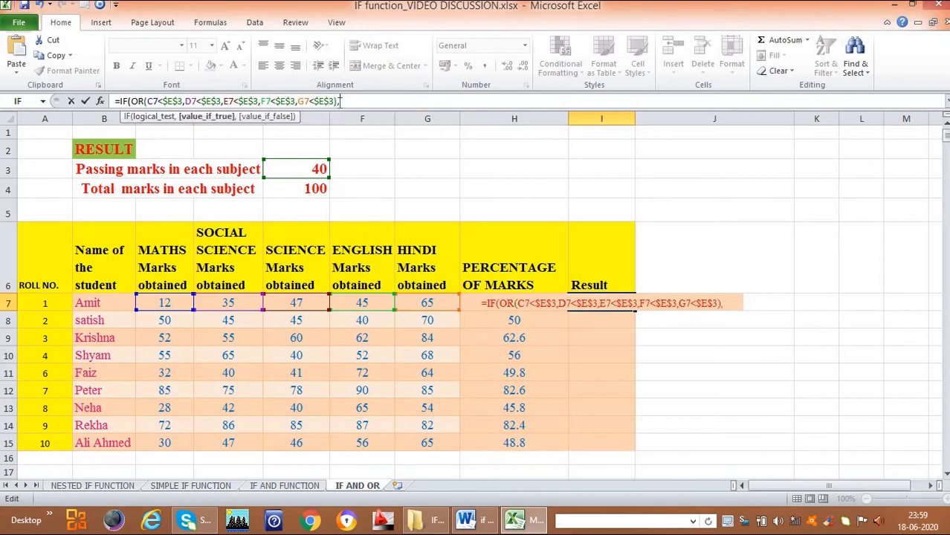
text("F)
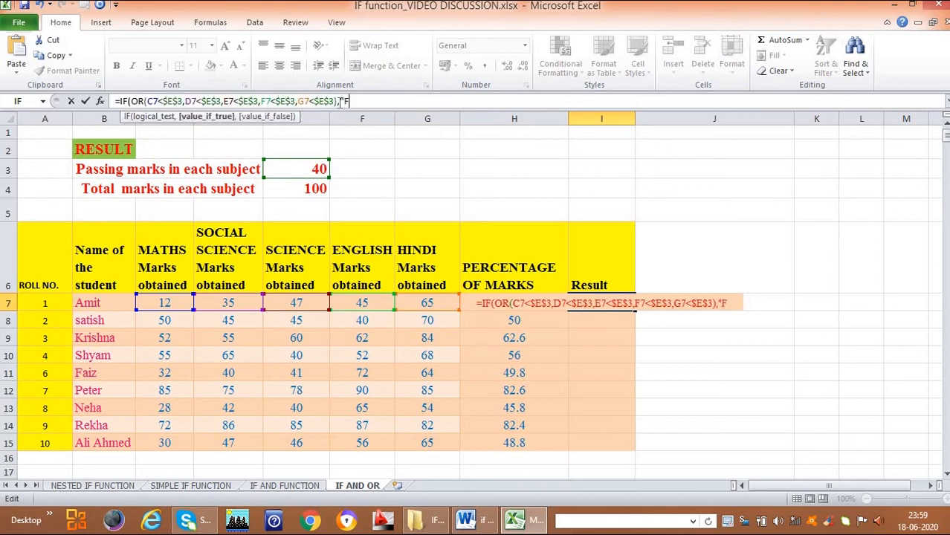
text(AIL",)
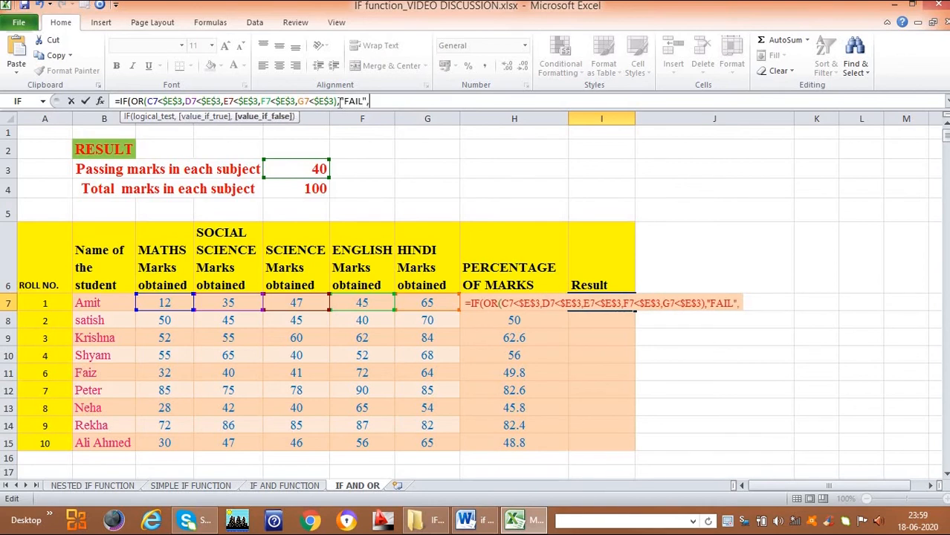
Step: Add "PASS" in quotes as the value if false, then close and enter the I7 formula
text(PASS)
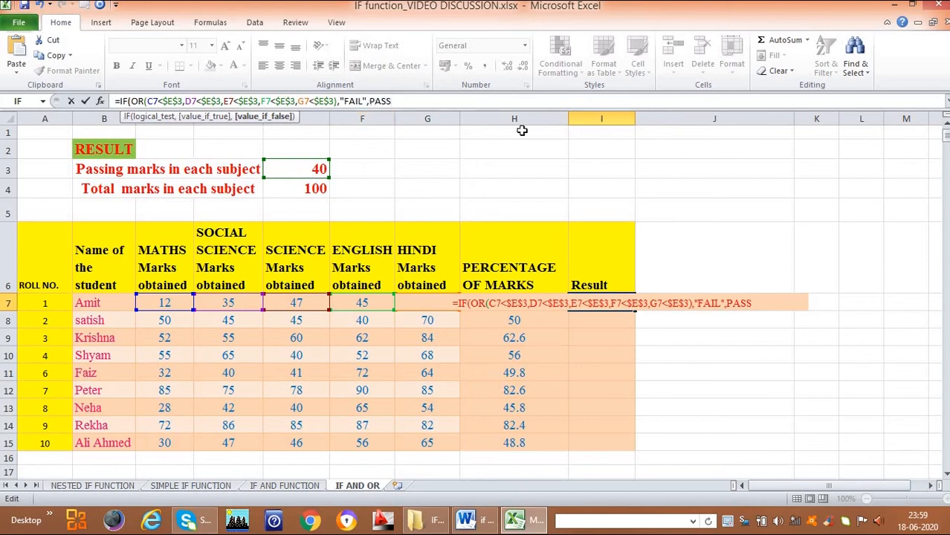
key(Left)
key(Left)
key(Left)
key(Left)
text(")
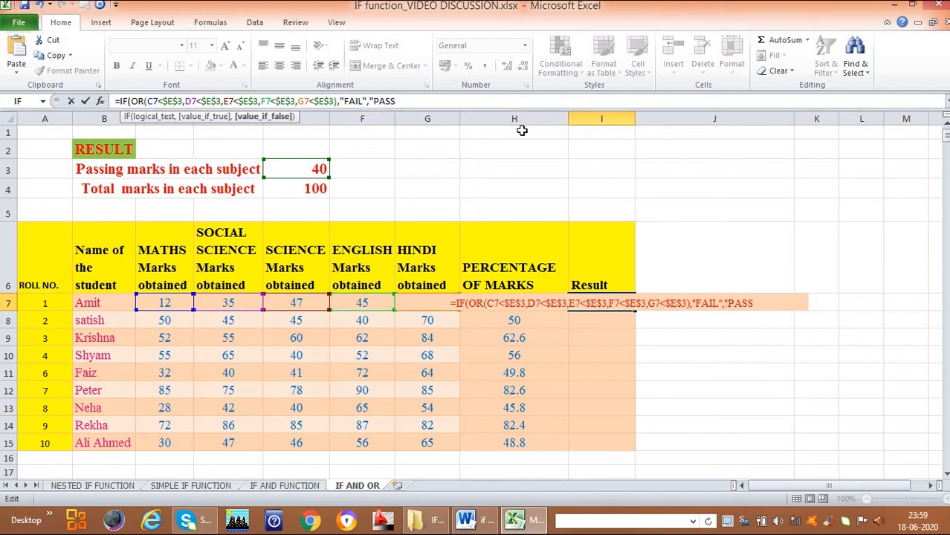
click(401, 102)
text(")
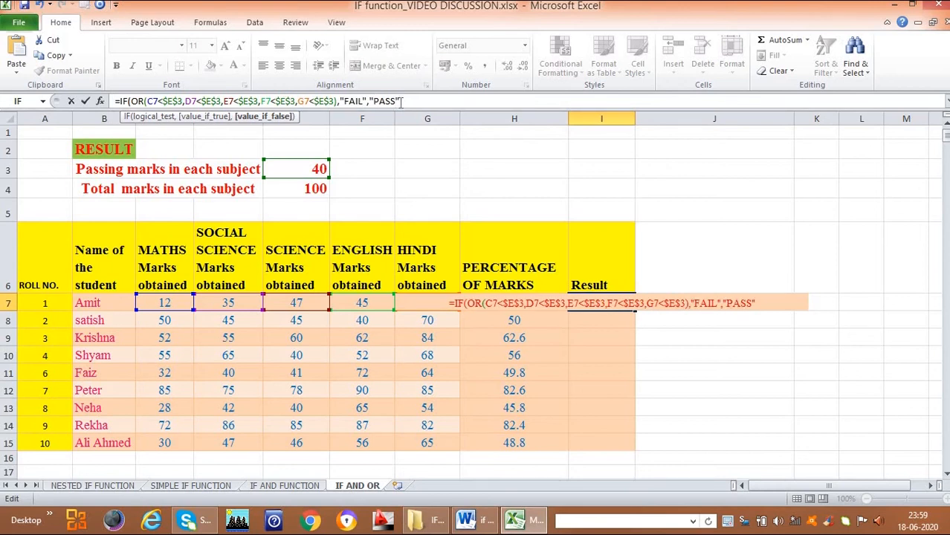
text())
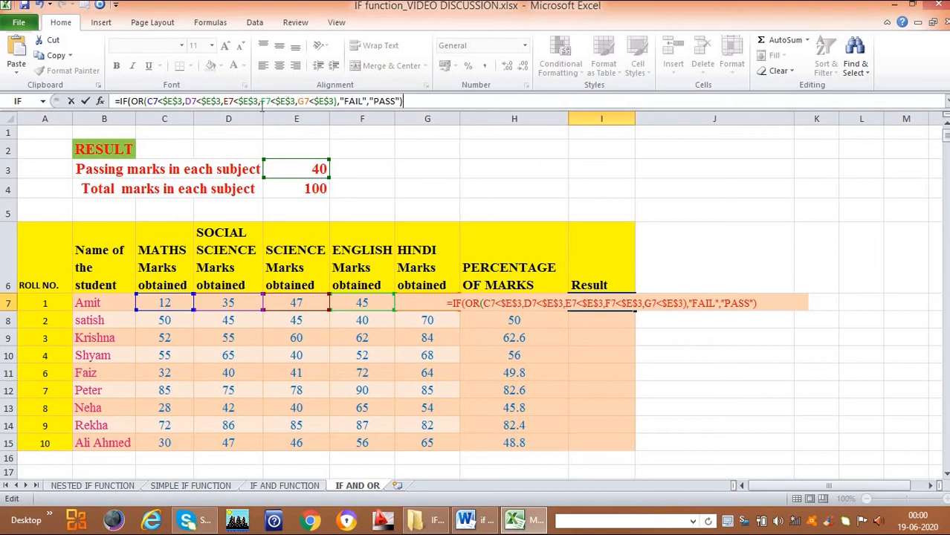
drag(345, 102, 355, 102)
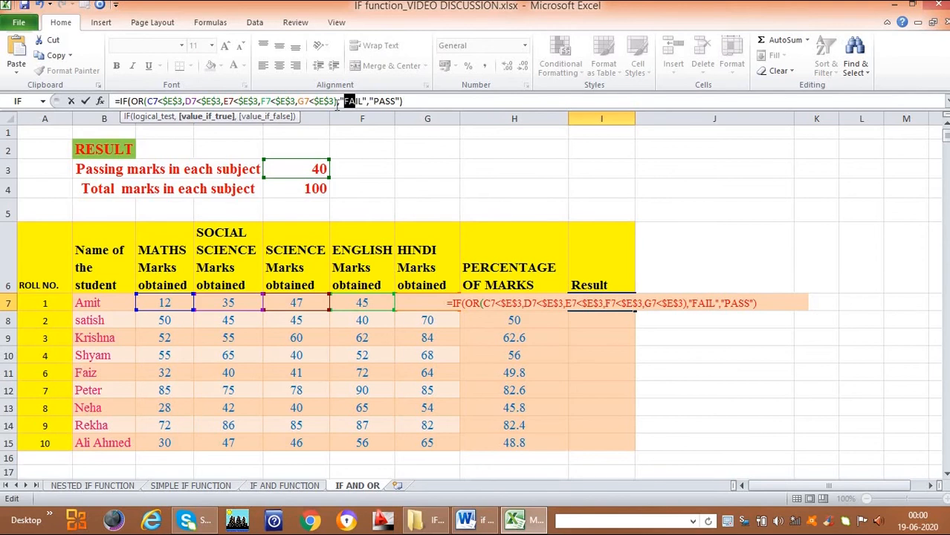
click(408, 101)
key(Return)
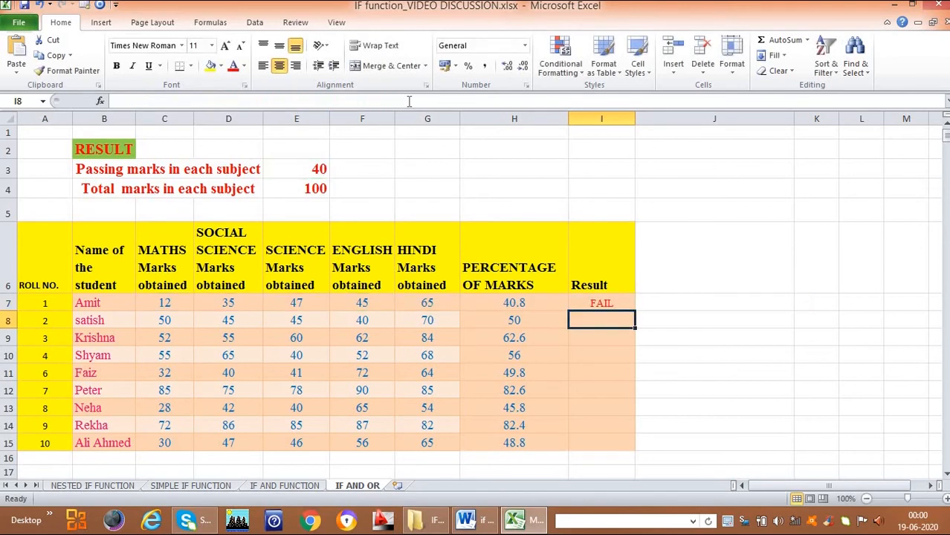
Step: Copy the OR-based result formula from I7 into I8:I15 for the remaining students
click(165, 303)
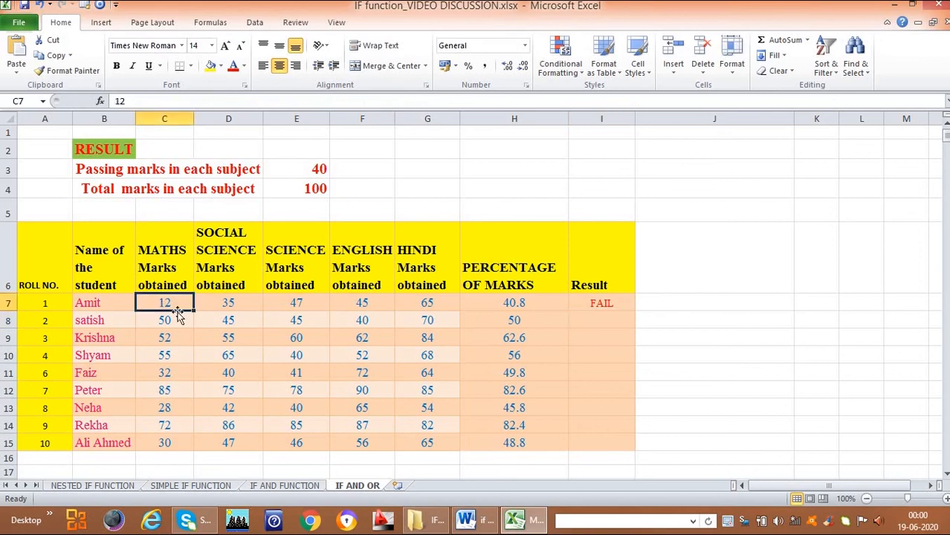
click(594, 305)
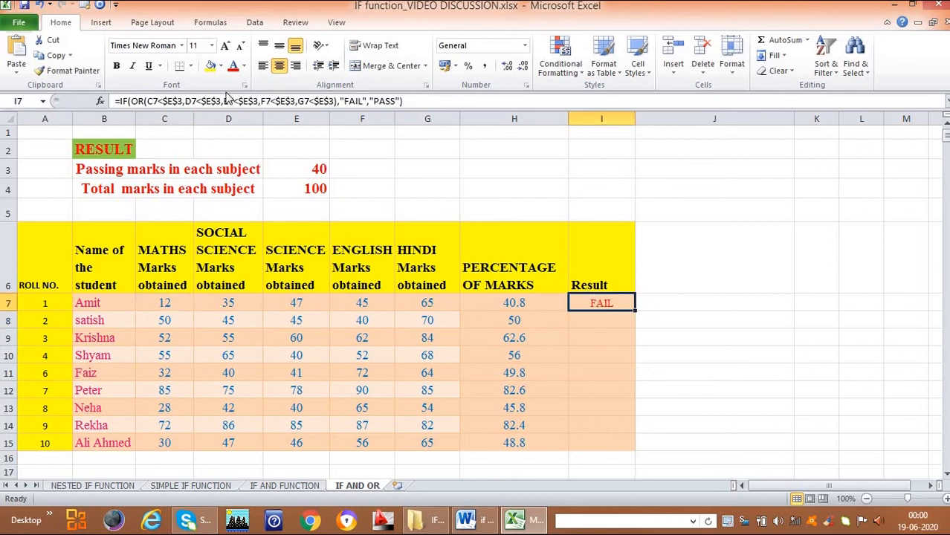
click(54, 56)
drag(602, 326, 618, 394)
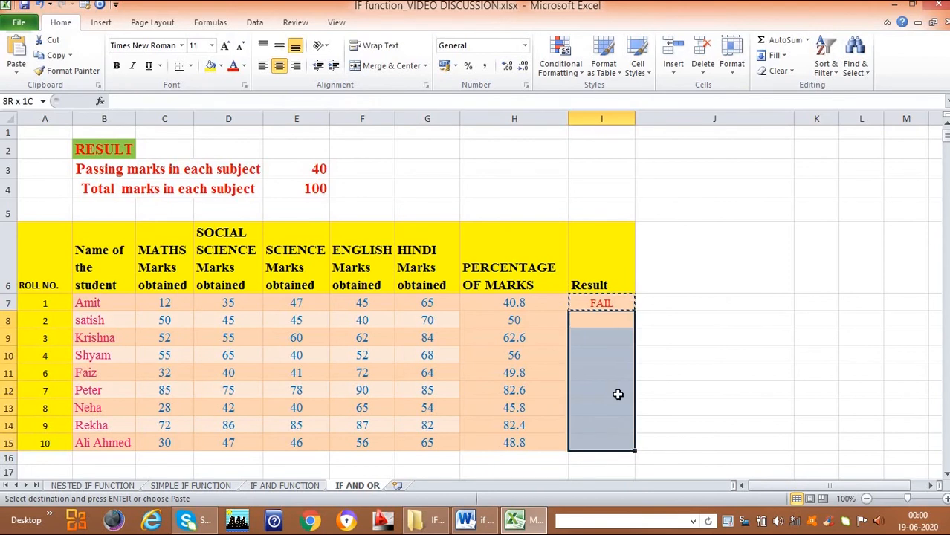
click(16, 53)
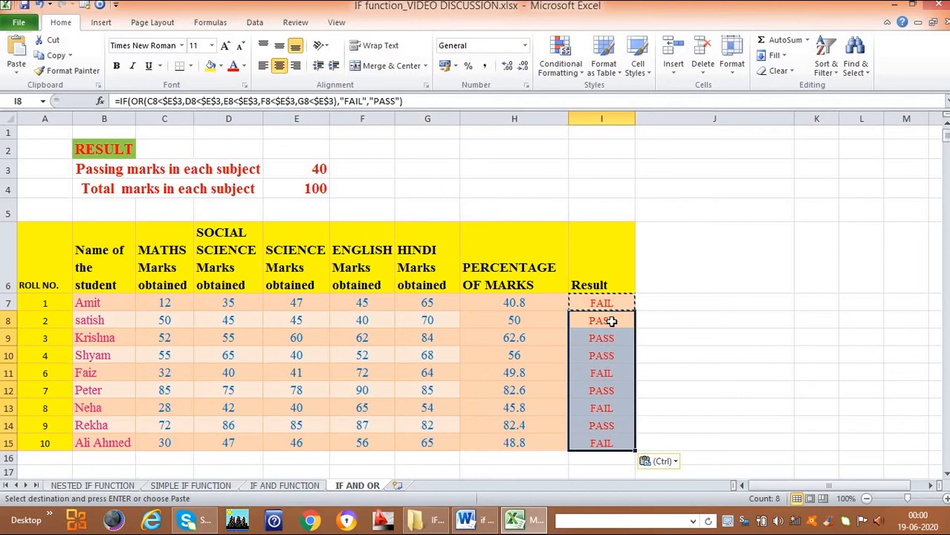
click(407, 101)
key(Return)
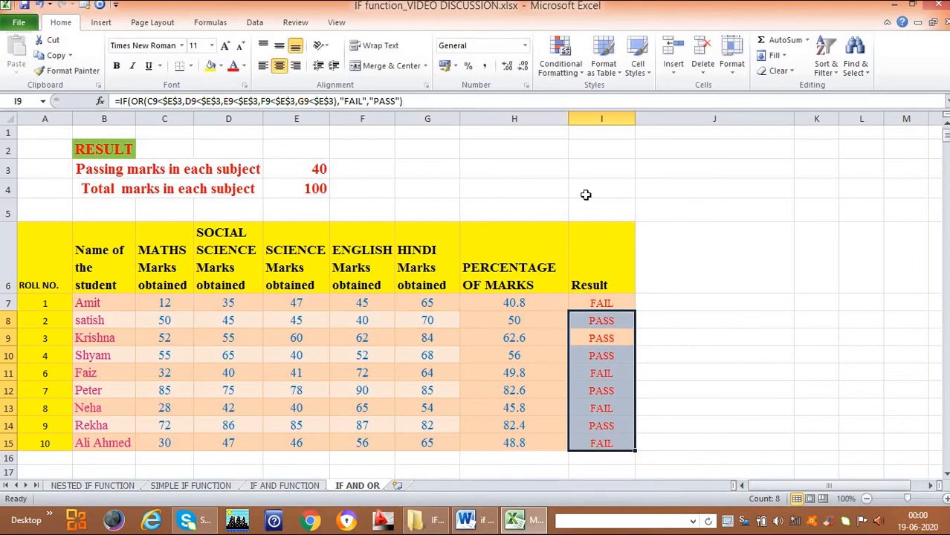
Step: Examine the AND-based Result formulas in column H of the IF AND FUNCTION sheet, from row 7 to row 15
click(605, 341)
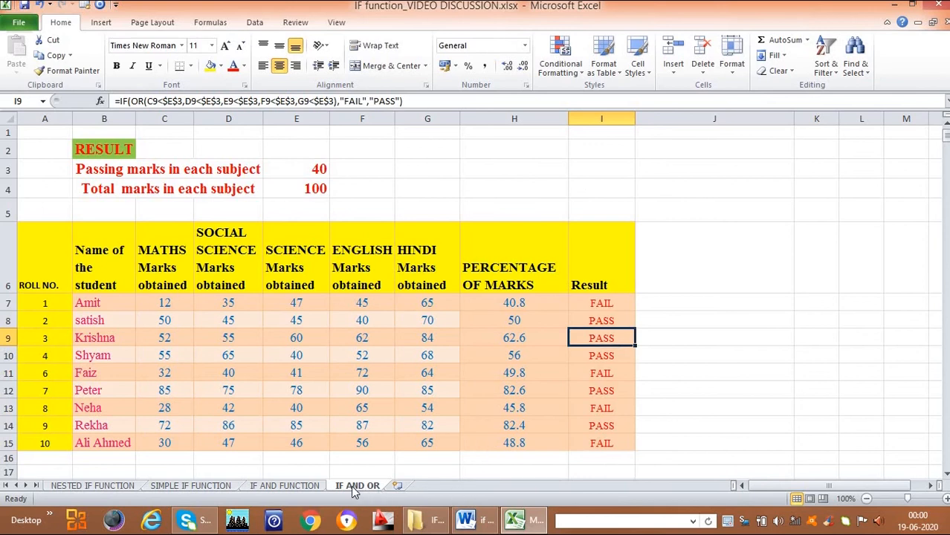
key(ctrl+Page_Up)
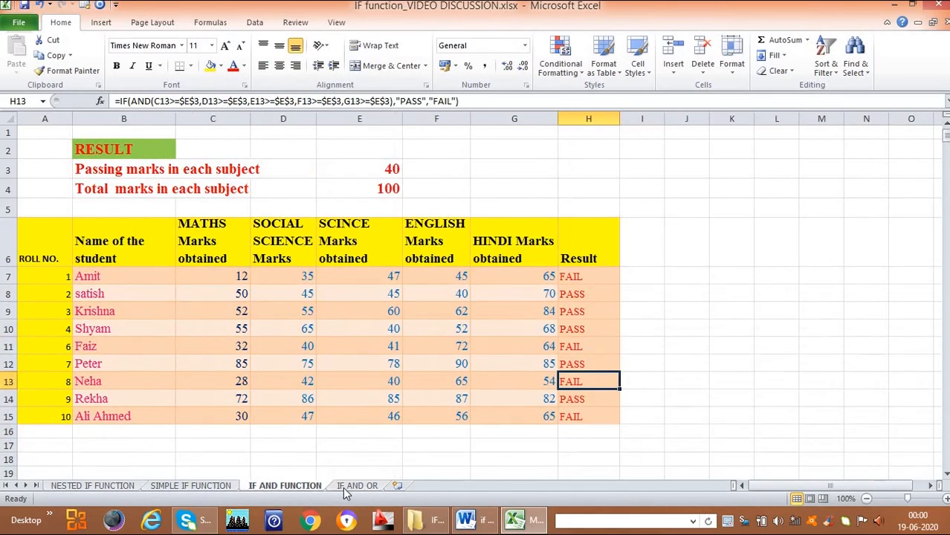
click(349, 486)
click(290, 485)
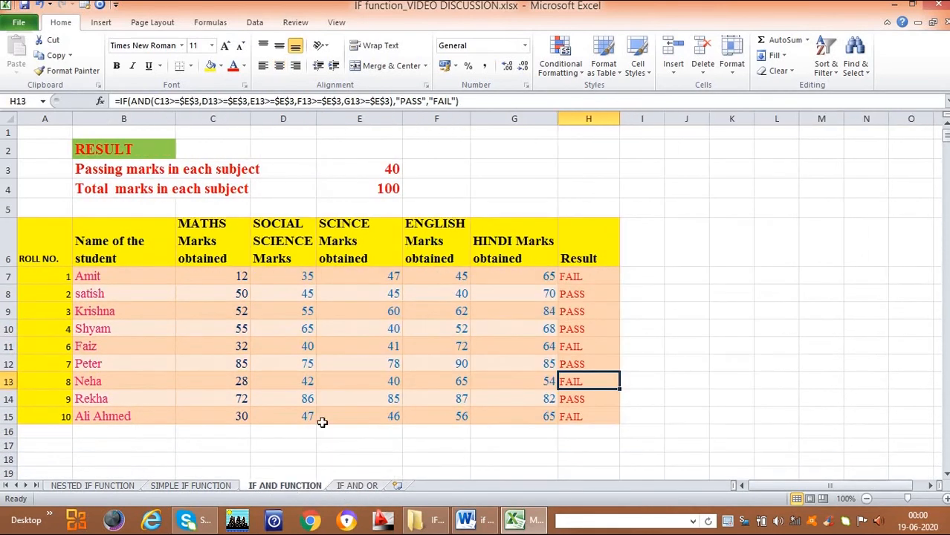
click(576, 278)
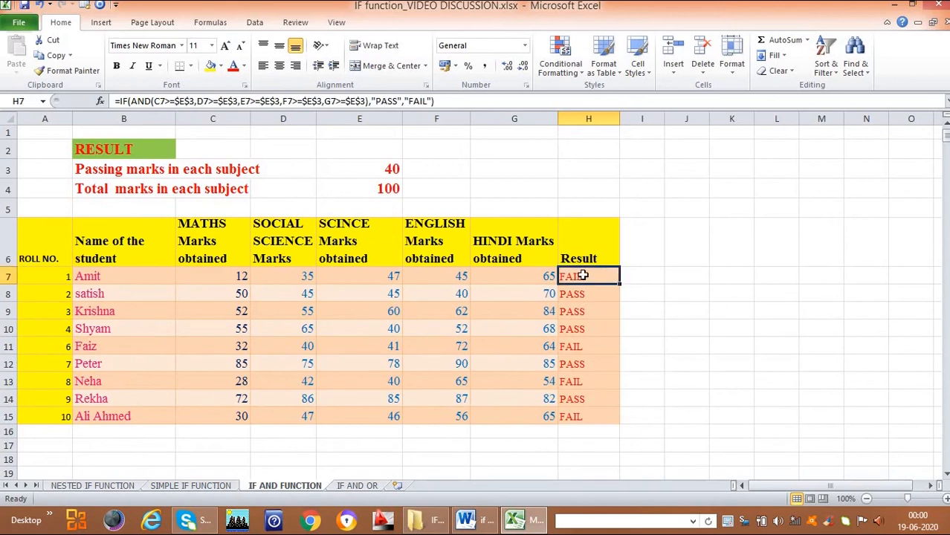
click(587, 296)
click(583, 313)
click(581, 345)
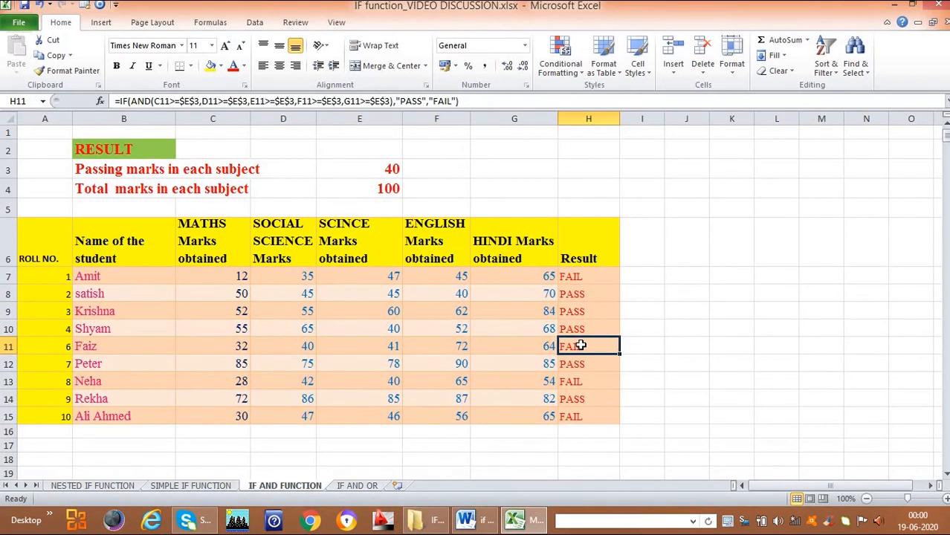
click(581, 382)
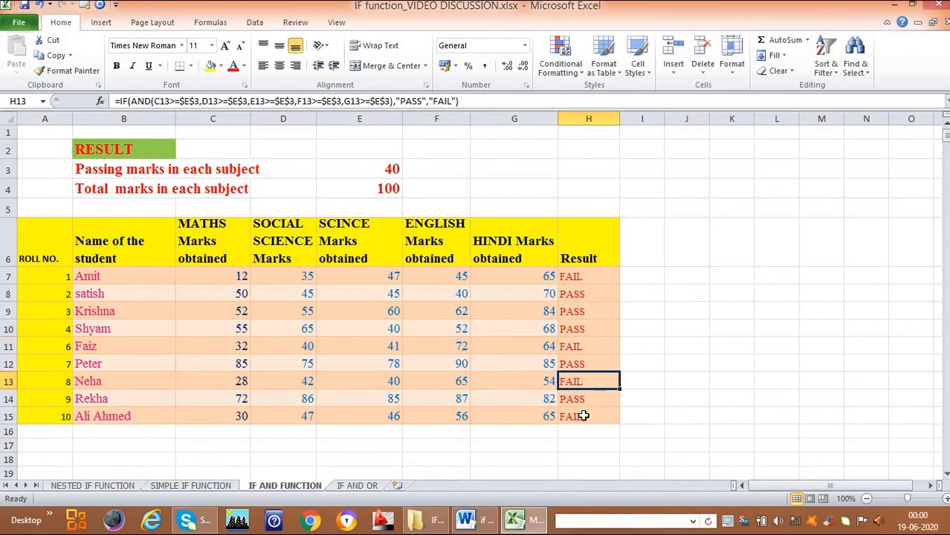
click(584, 417)
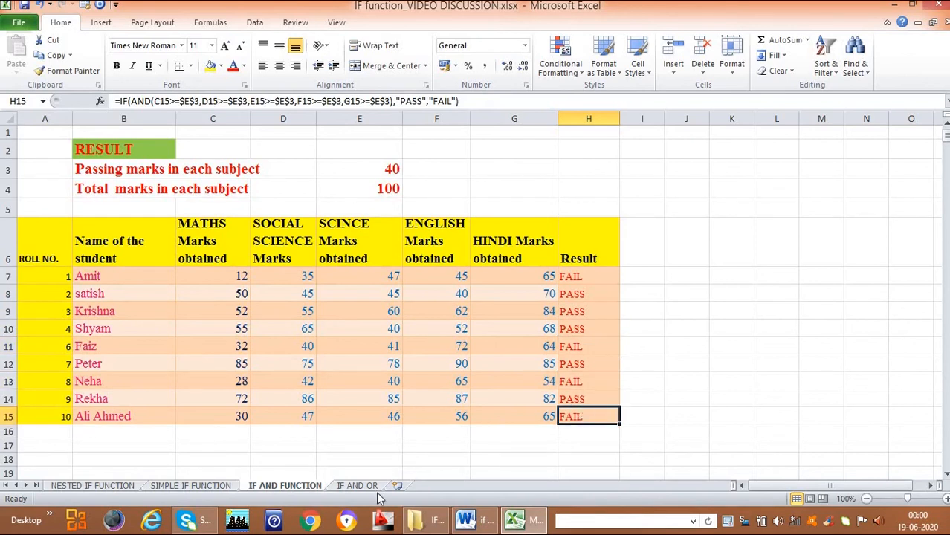
Step: Compare the OR-based results in column I of the IF AND OR sheet with those on the IF AND FUNCTION sheet
click(356, 486)
click(603, 304)
click(597, 376)
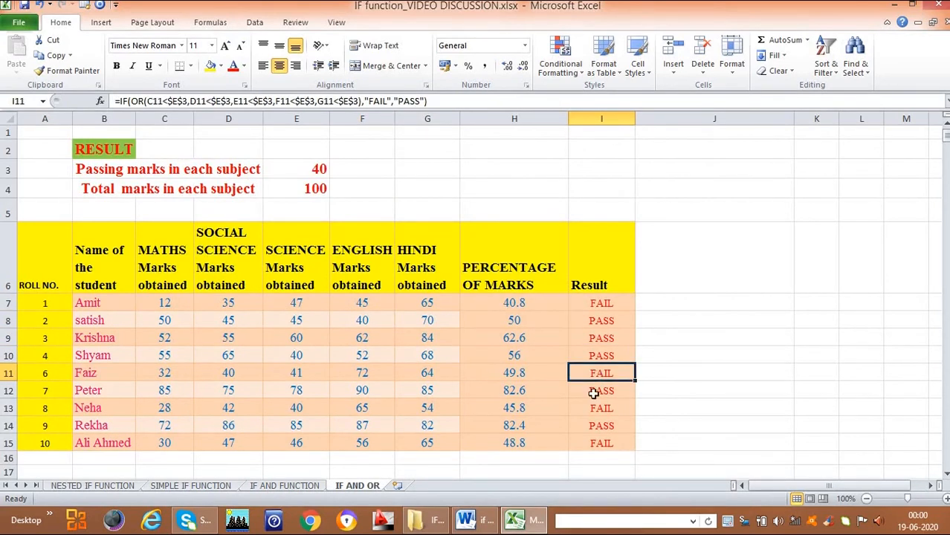
click(595, 408)
click(598, 440)
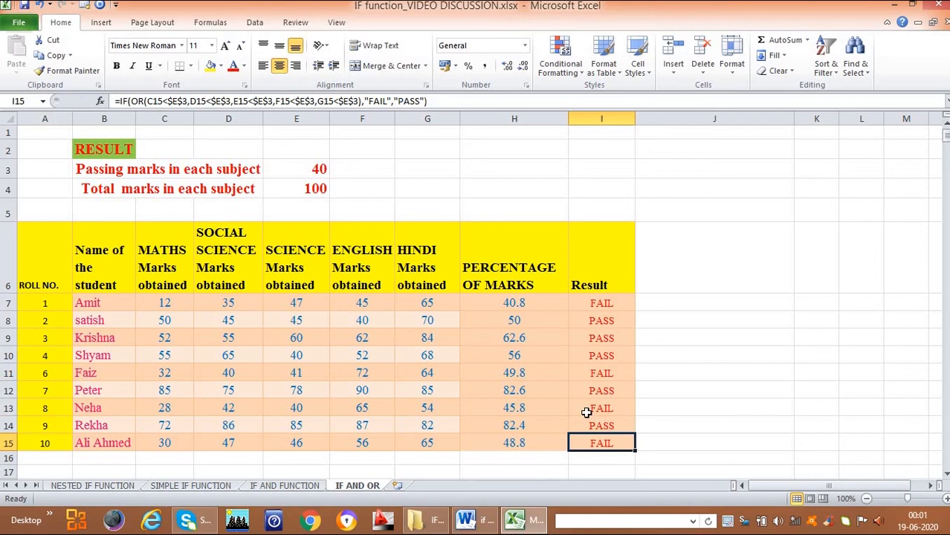
click(286, 487)
click(357, 486)
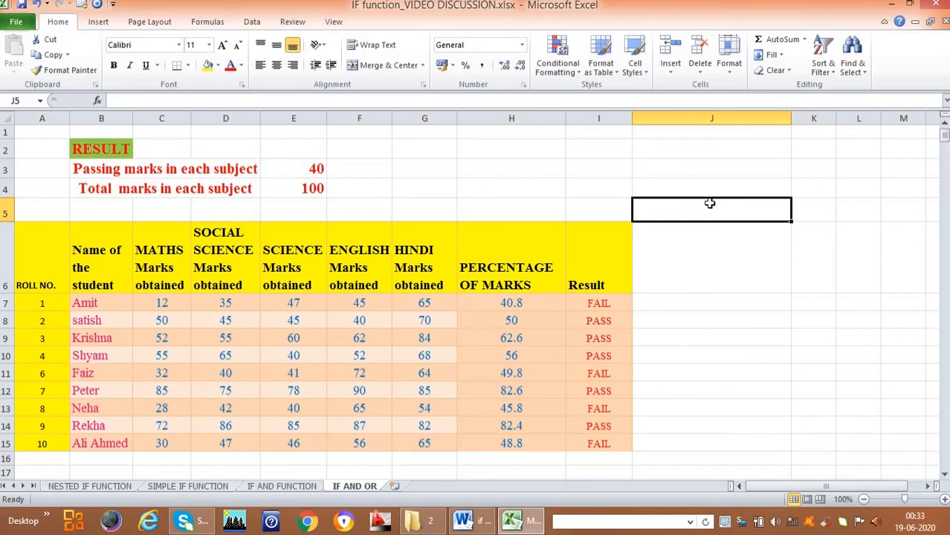
Step: Enter PASS in cell I3 and FAIL in cell I4 of the IF AND OR sheet
click(601, 299)
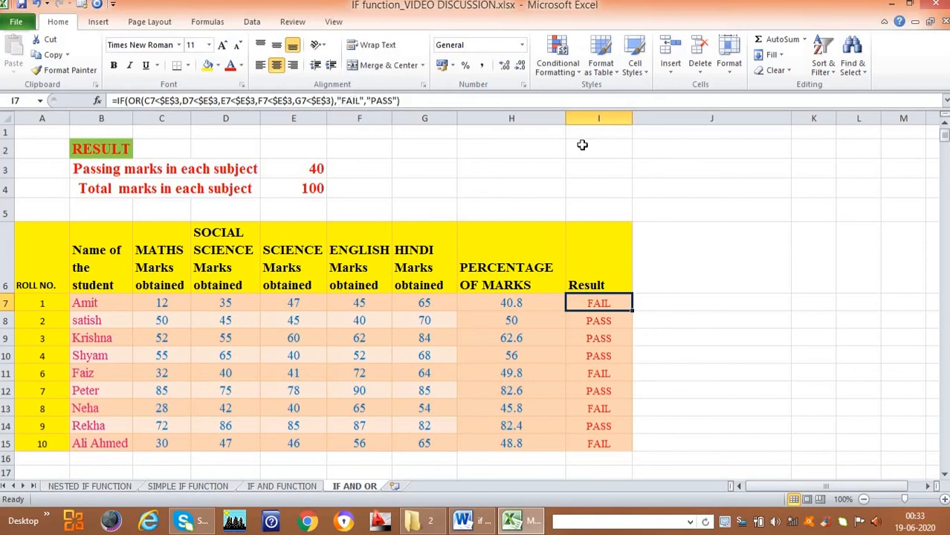
click(580, 146)
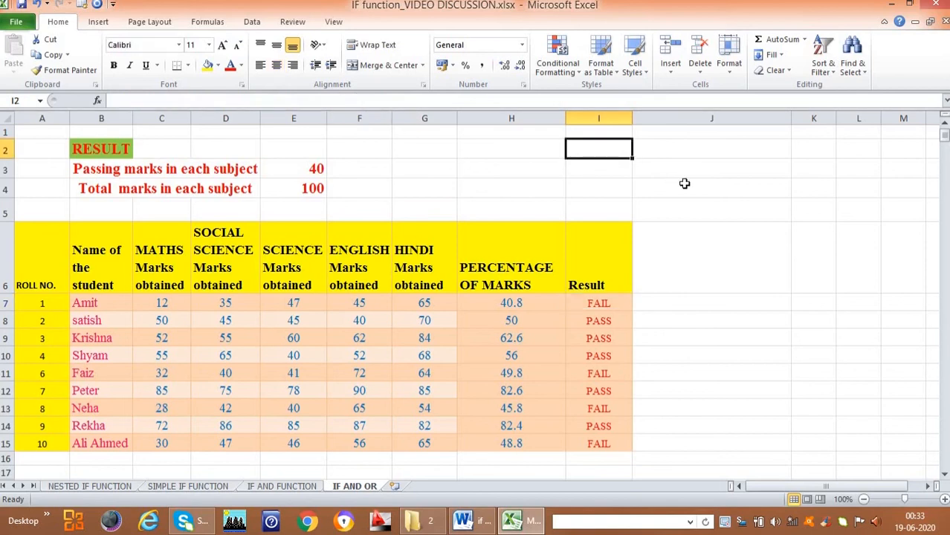
click(585, 168)
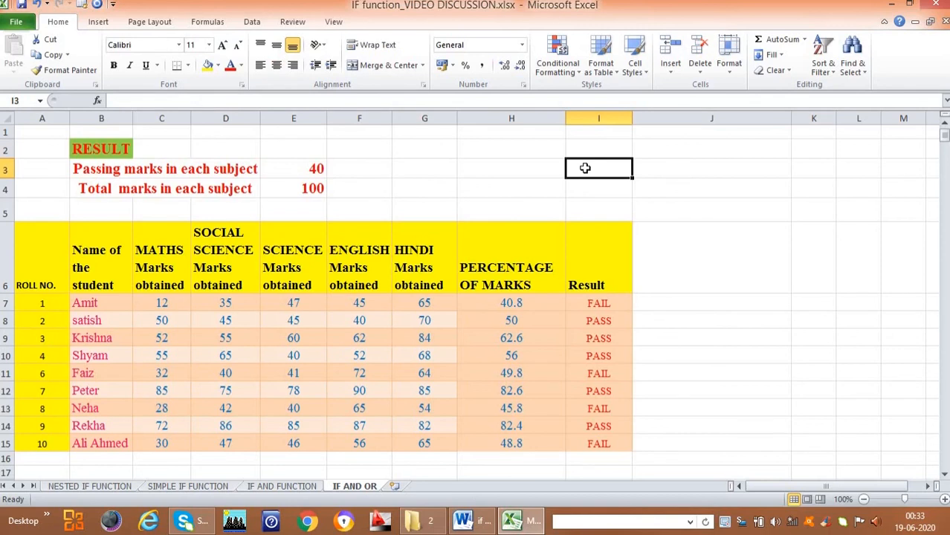
text(TR)
key(BackSpace)
key(BackSpace)
text(PASS)
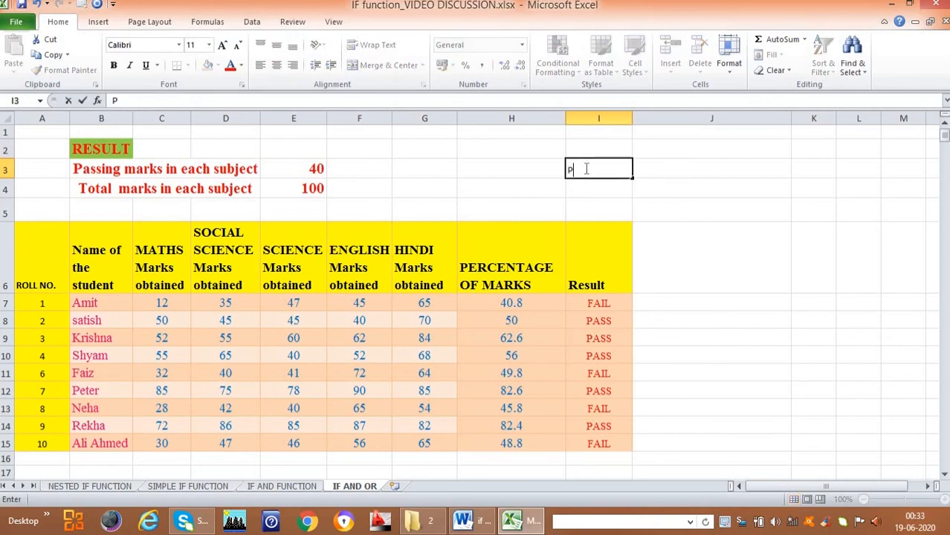
click(599, 187)
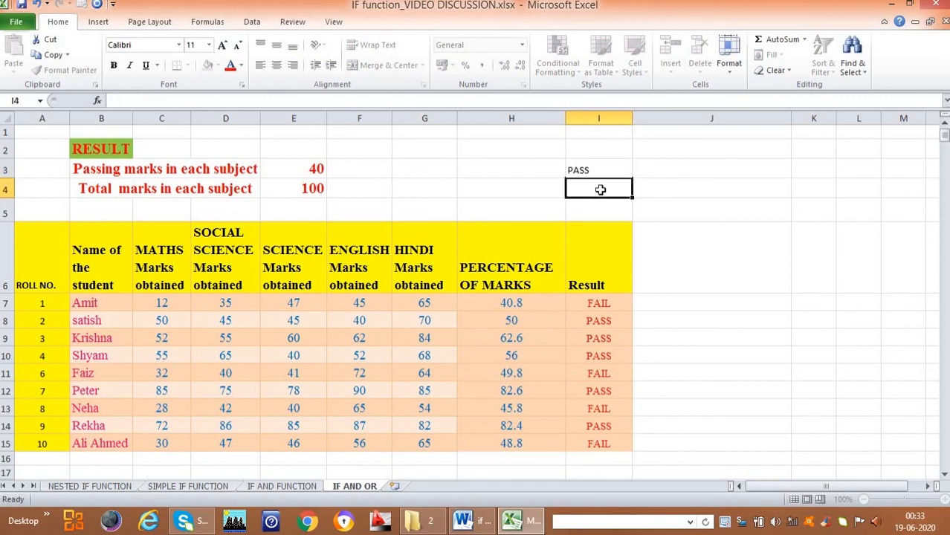
text(FAIL)
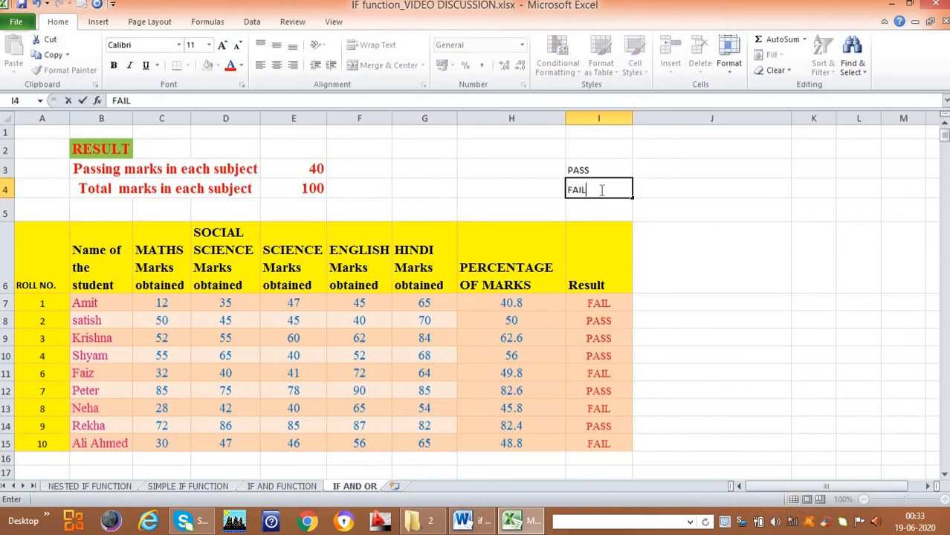
Step: Replace the text "FAIL" with a reference to I4 and "PASS" with a reference to I3 in the I7 formula
click(600, 302)
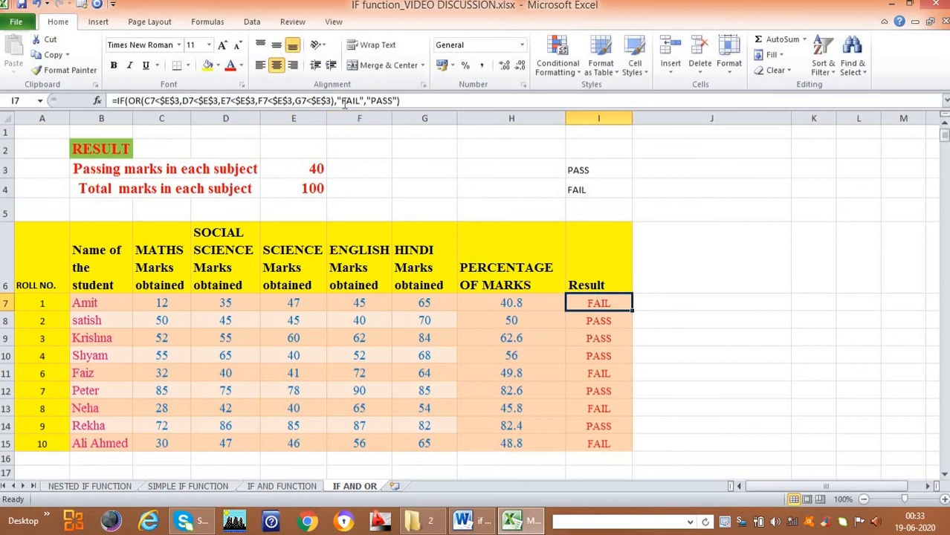
drag(338, 100, 364, 100)
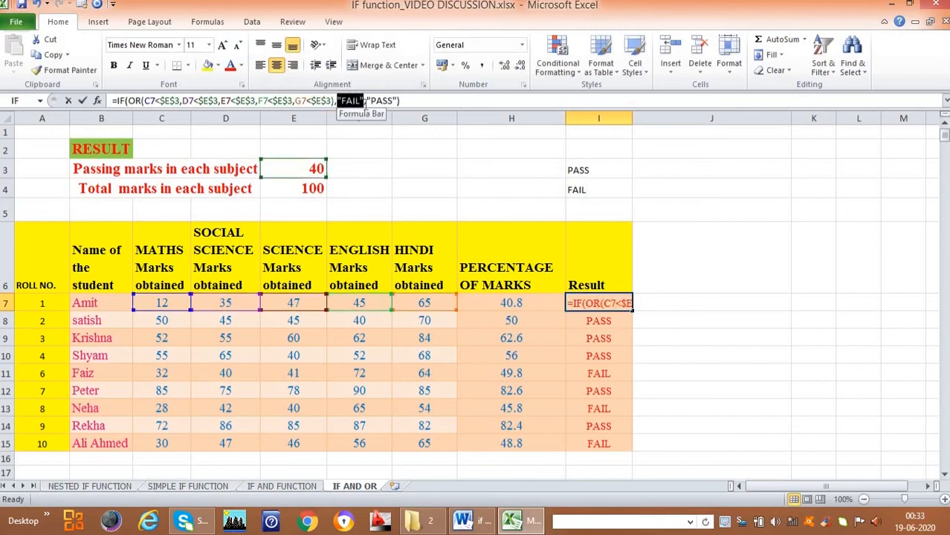
click(578, 188)
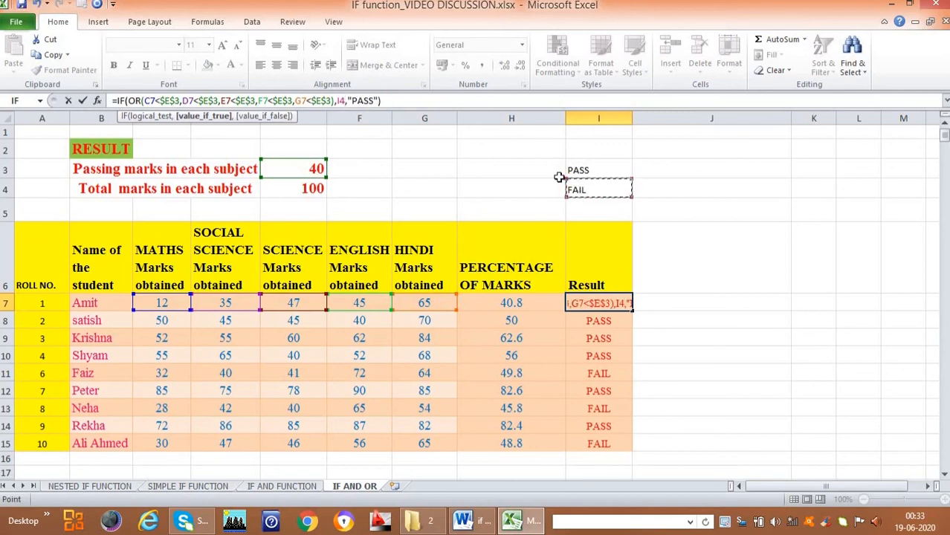
drag(349, 101, 379, 102)
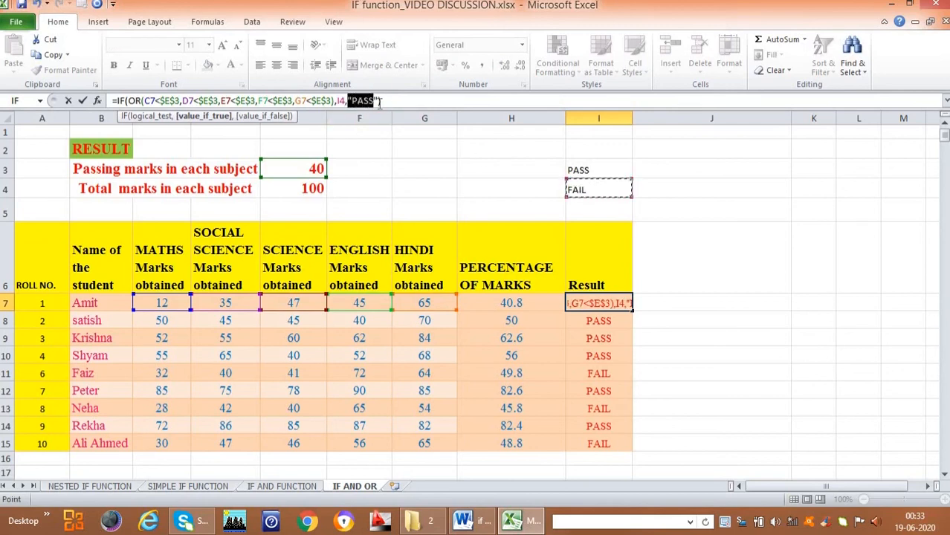
click(608, 170)
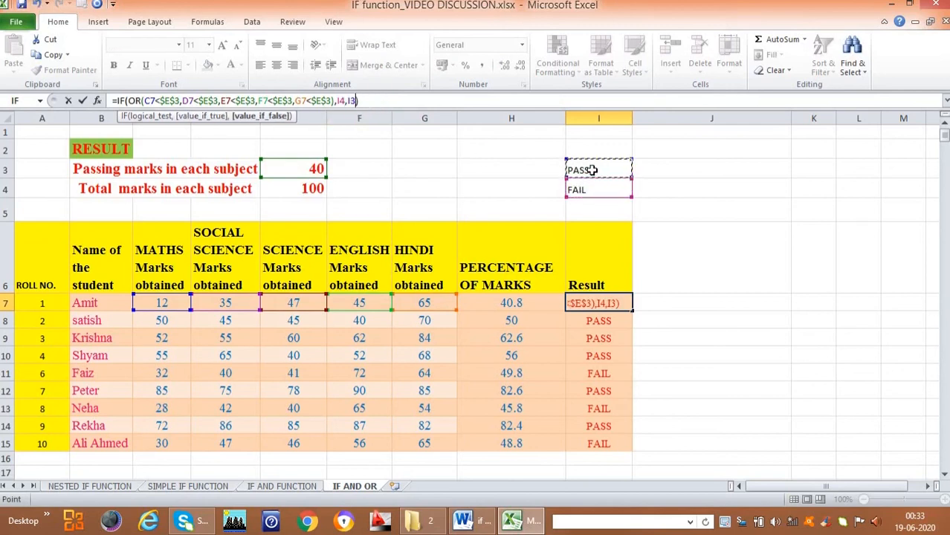
Step: Make the result references in the I7 formula absolute as $I$4 and $I$3, then enter the formula
click(340, 100)
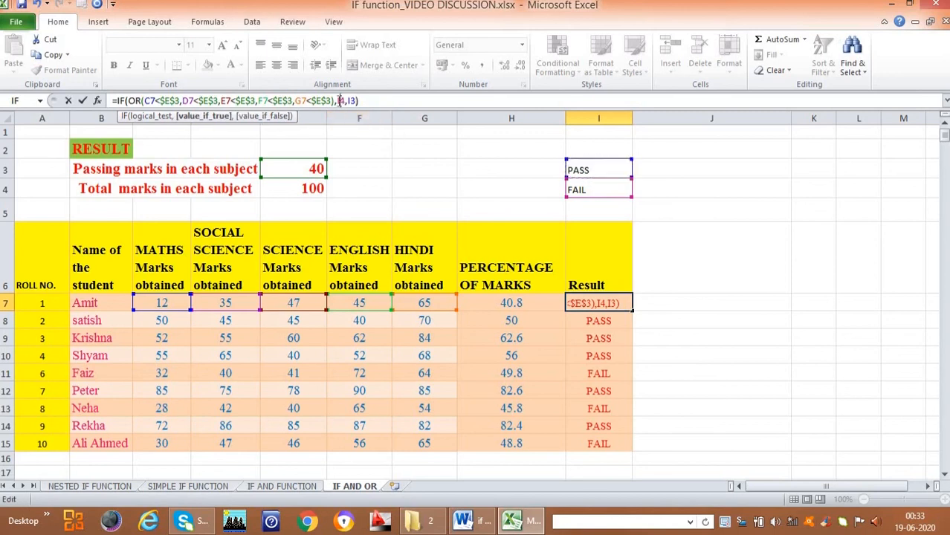
text($E)
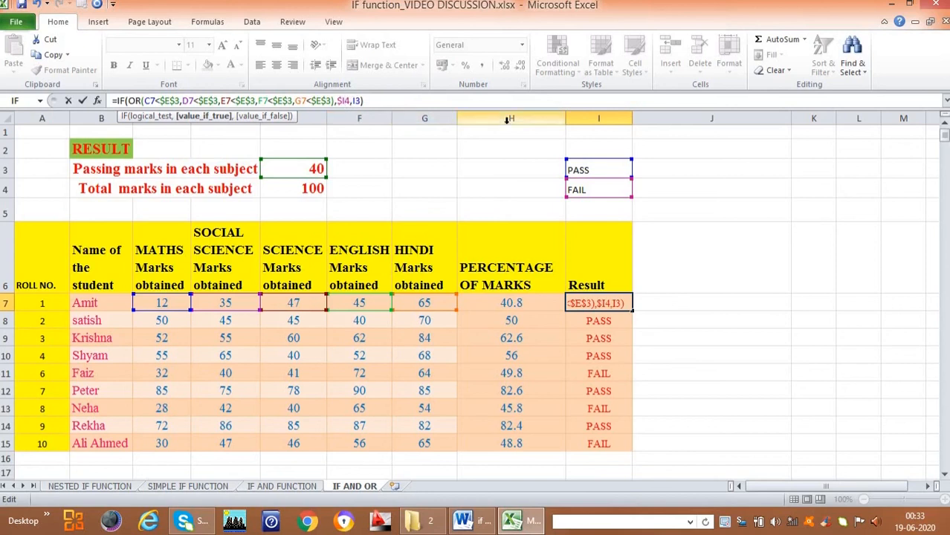
text($)
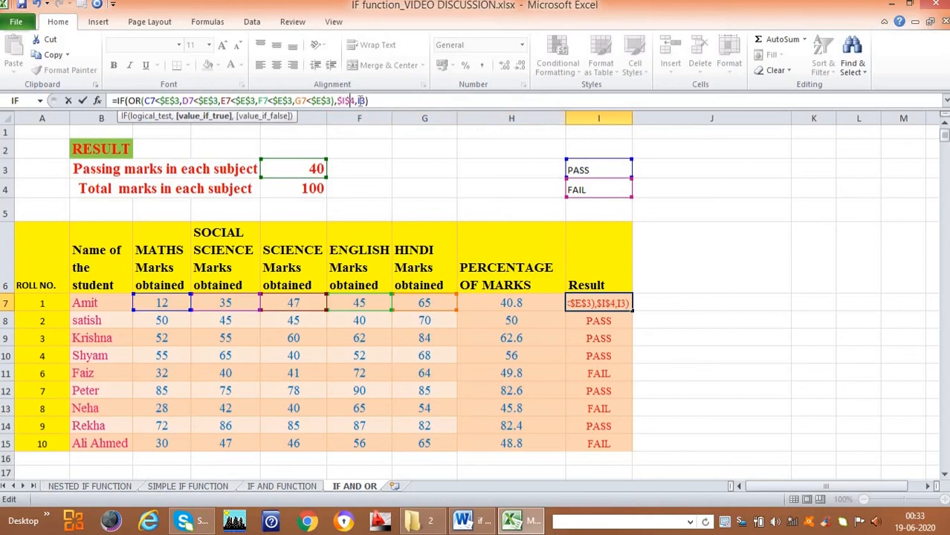
click(358, 101)
text($)
key(Right)
text($)
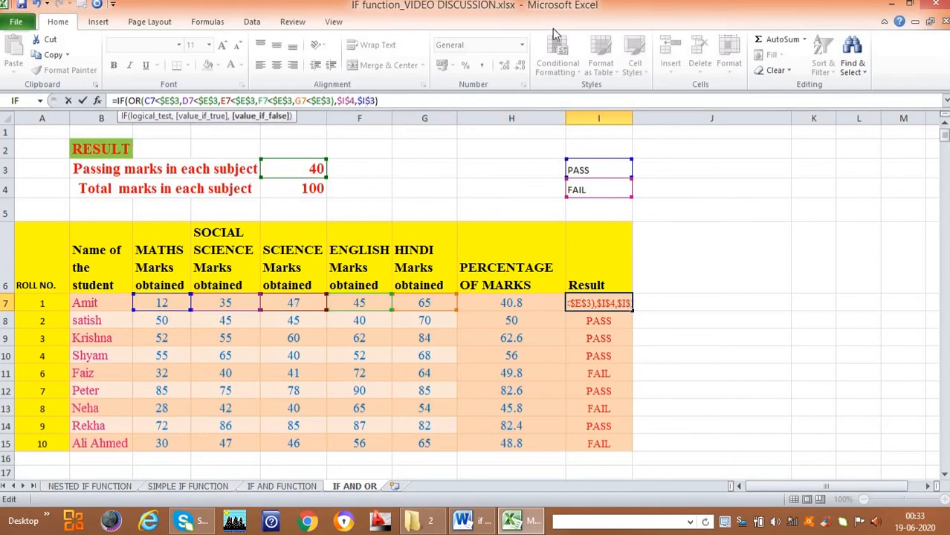
click(399, 100)
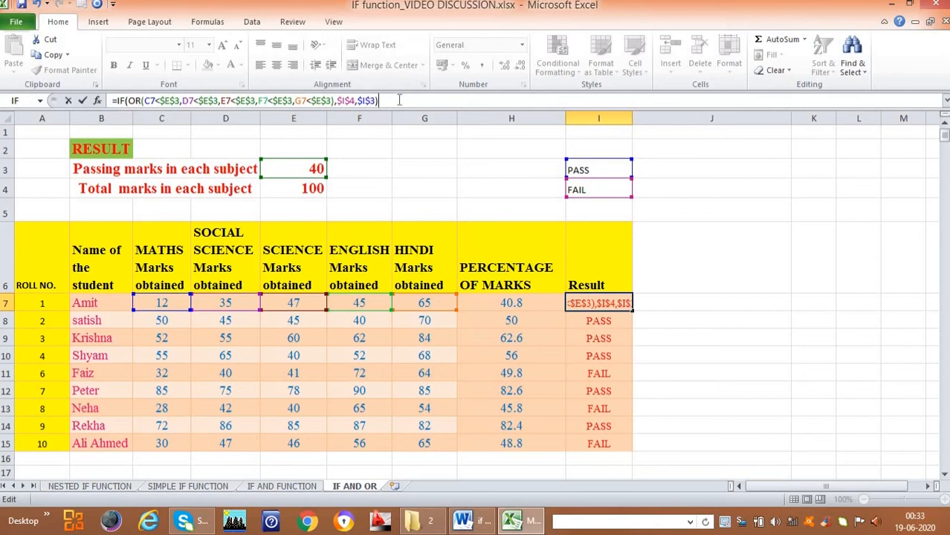
key(Return)
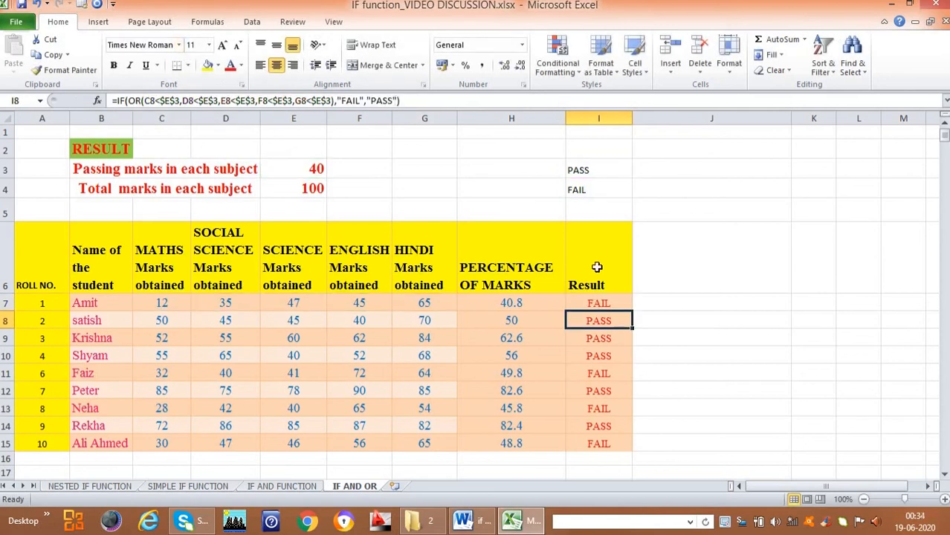
click(593, 301)
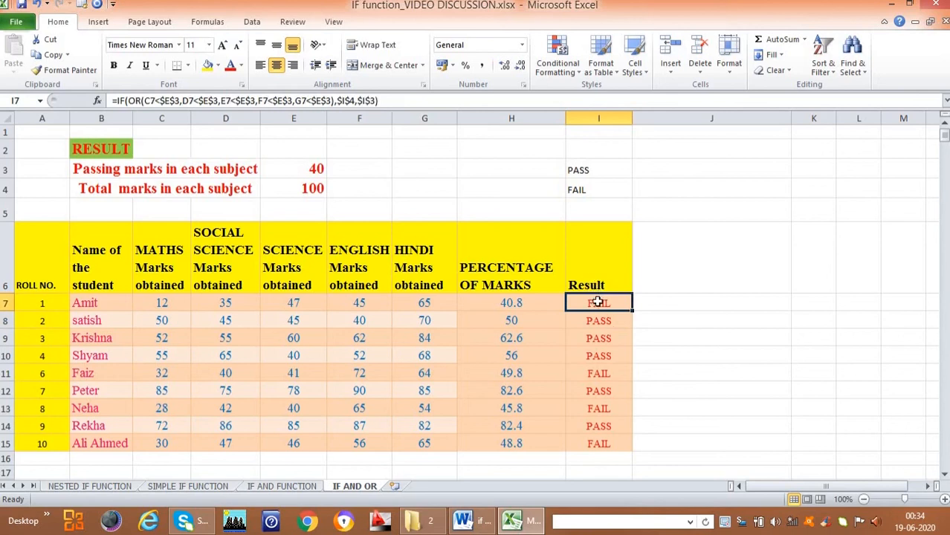
click(596, 318)
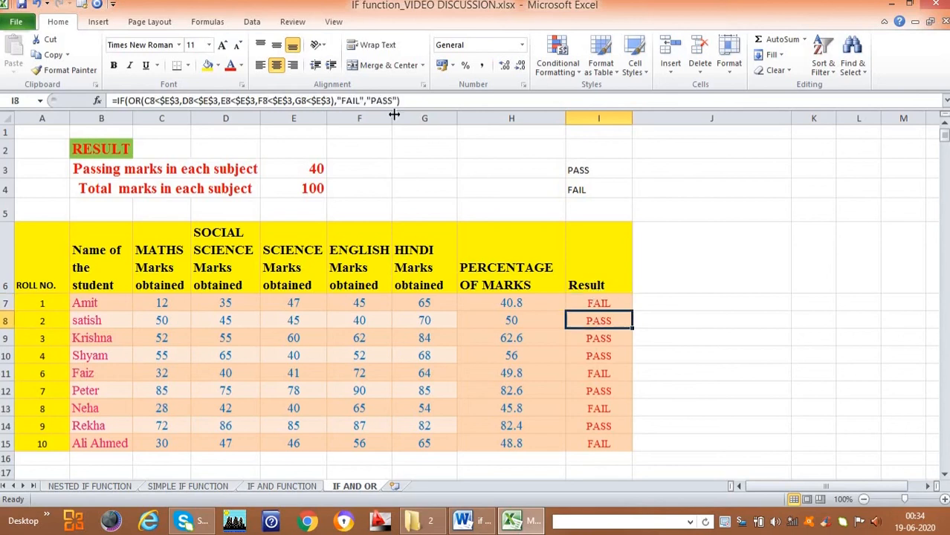
click(593, 299)
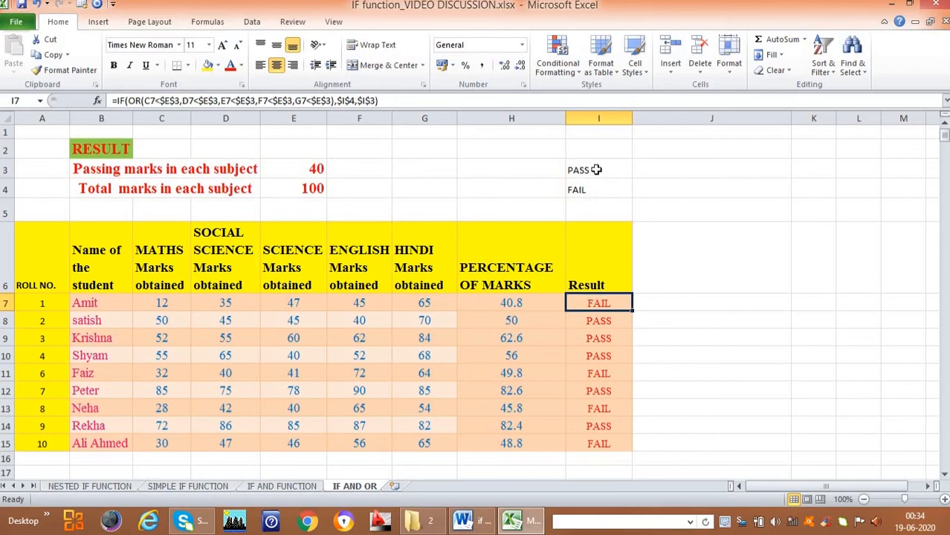
Step: Inspect cells I3 and I4, which supply the result texts for the I7 formula
click(596, 169)
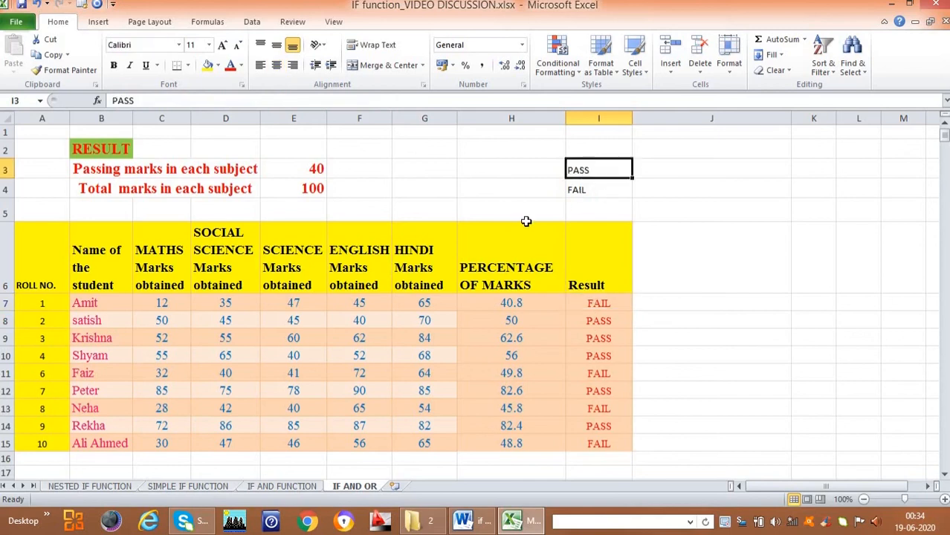
click(592, 189)
key(Up)
click(592, 189)
Step: Copy the I7 formula with absolute result references and paste it into the remaining Result cells I8:I15
click(602, 304)
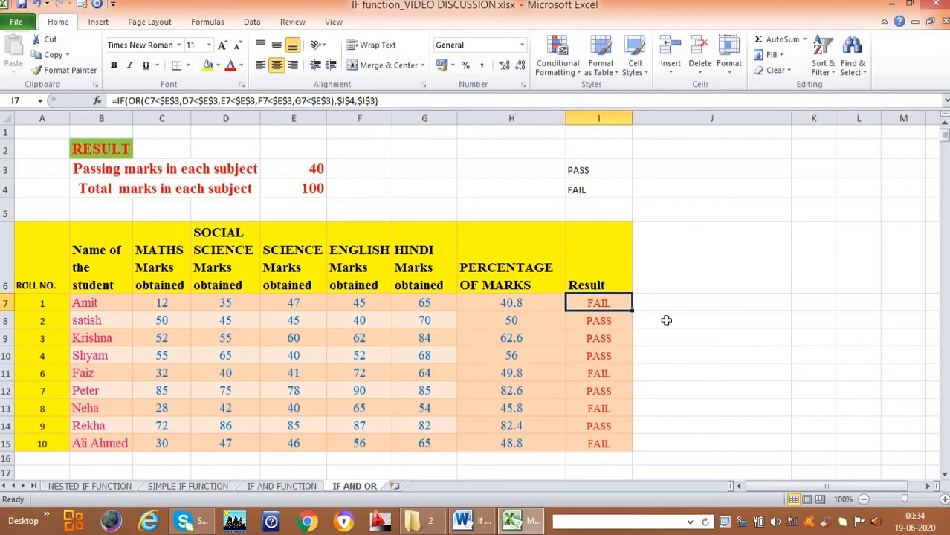
click(53, 56)
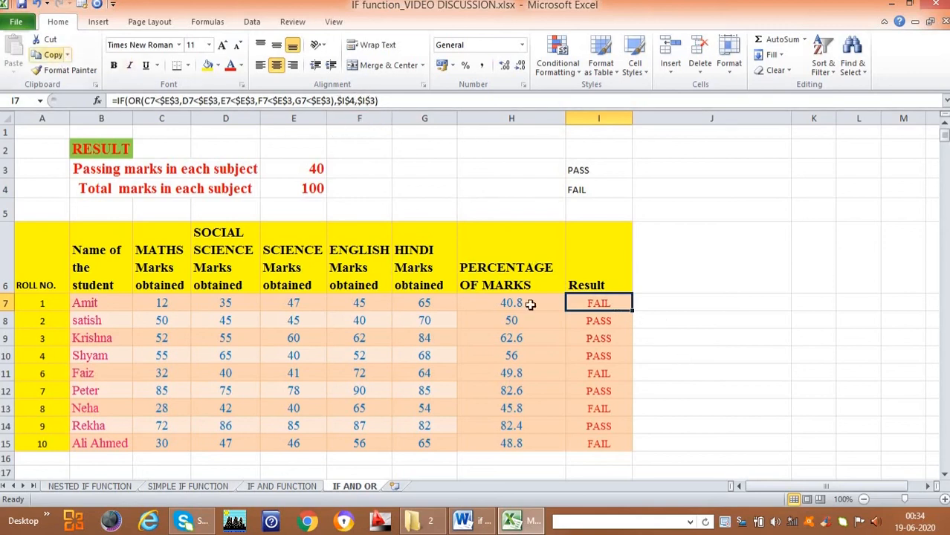
drag(598, 320, 620, 439)
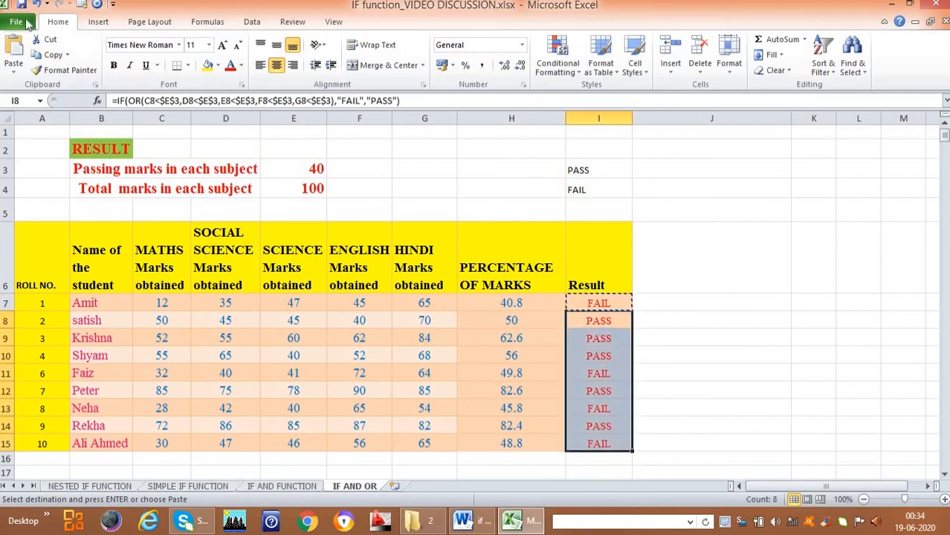
click(14, 53)
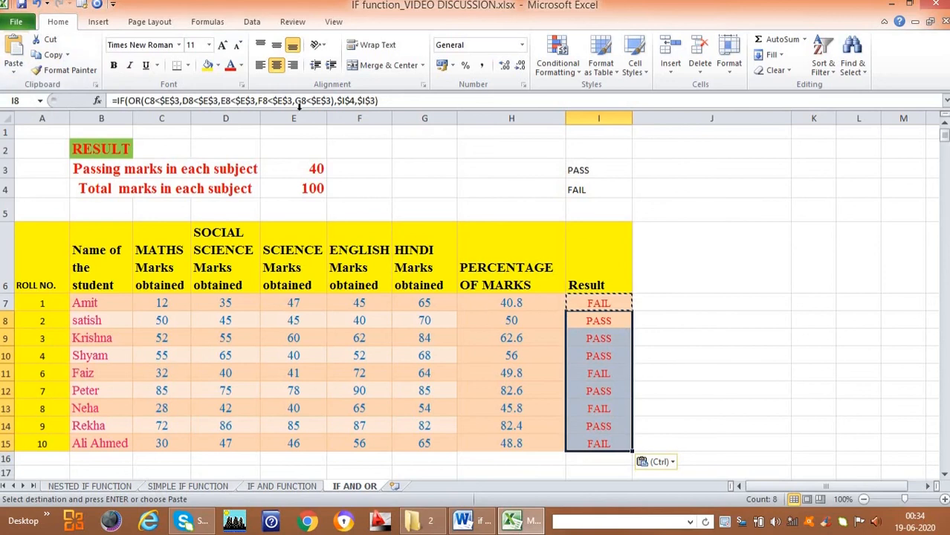
click(388, 100)
key(Return)
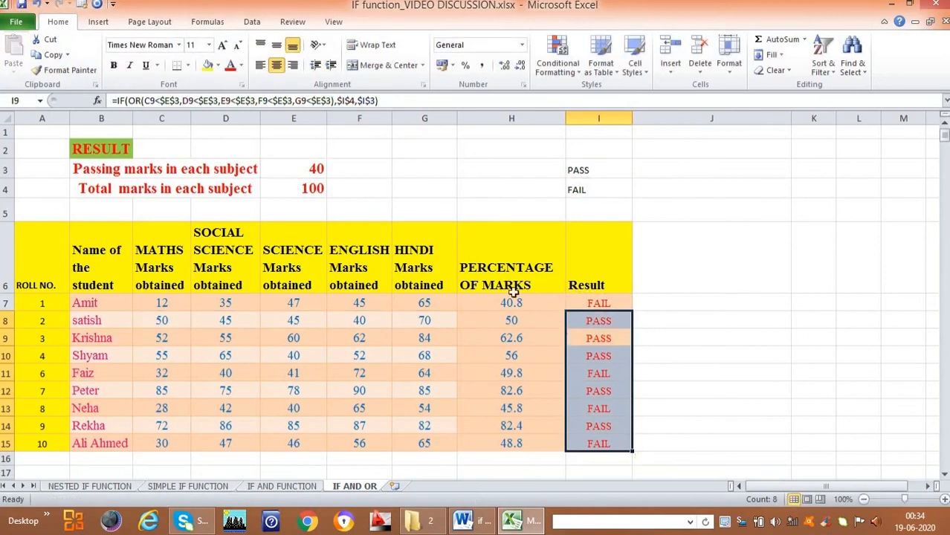
Step: Check the formulas in Result cells I9, I10, I11, I13, I15 and I7 for the absolute references $I$4 and $I$3
click(619, 336)
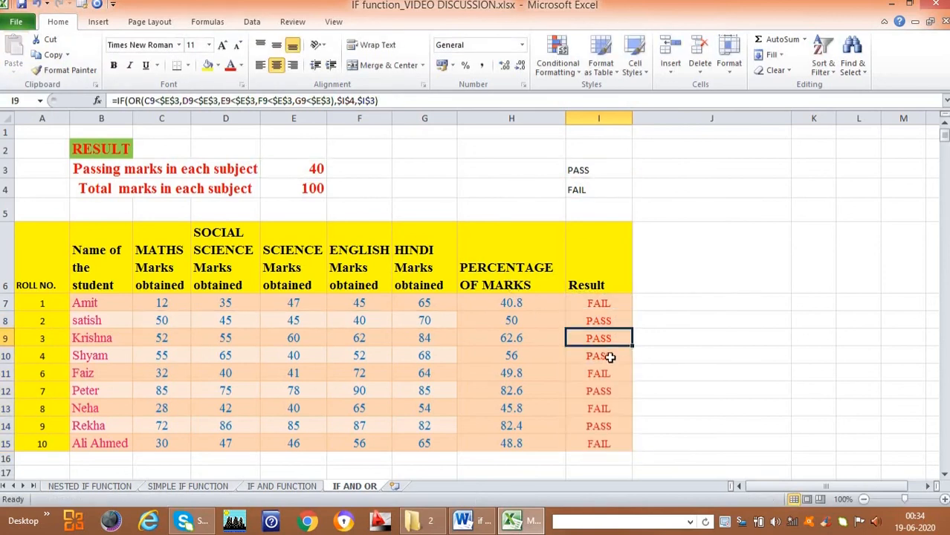
click(609, 358)
click(617, 370)
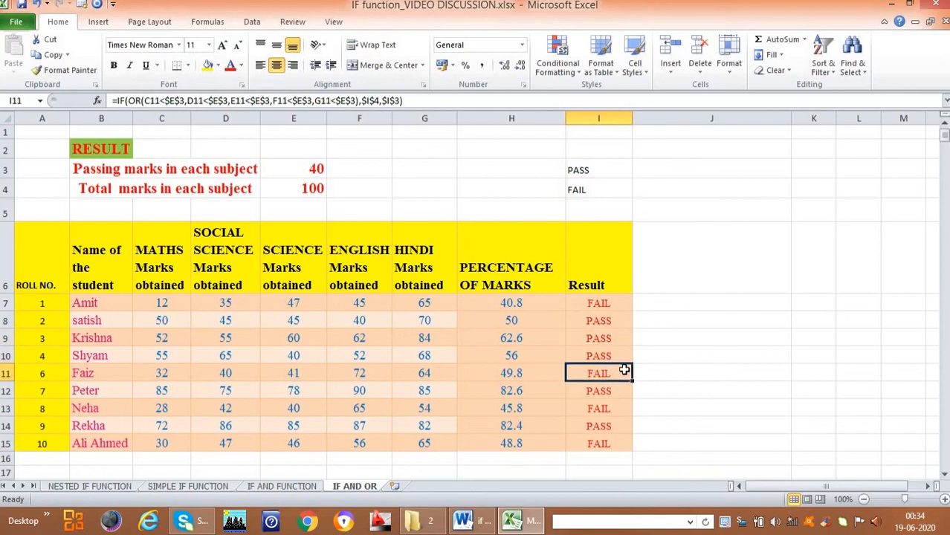
click(612, 407)
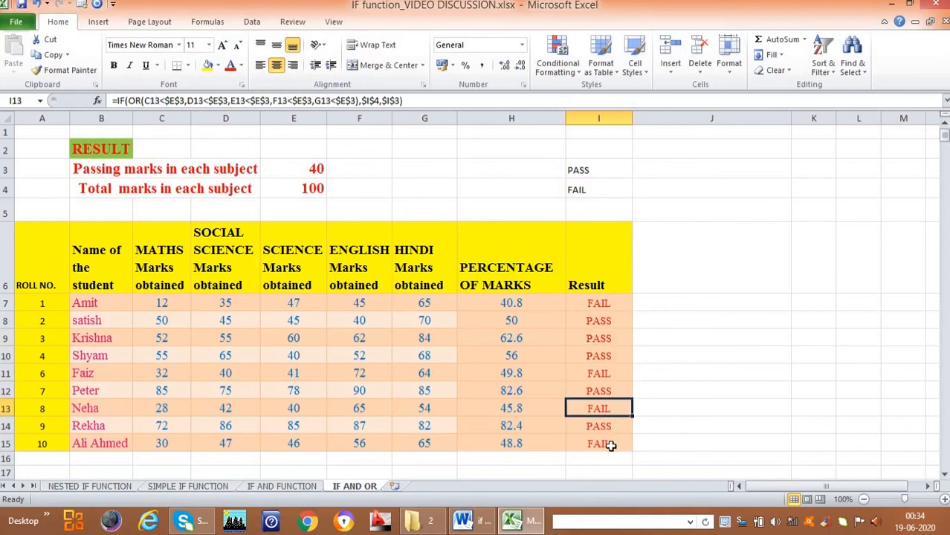
click(610, 444)
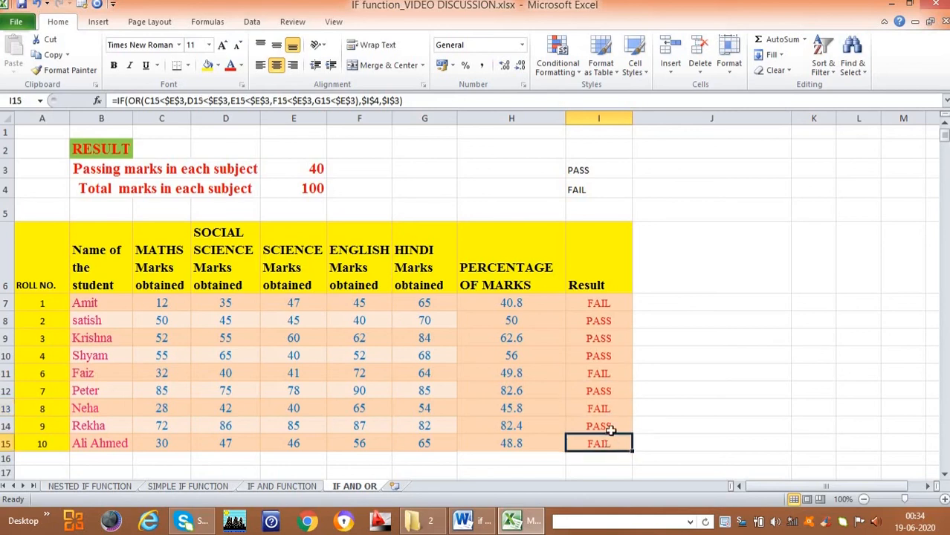
click(608, 303)
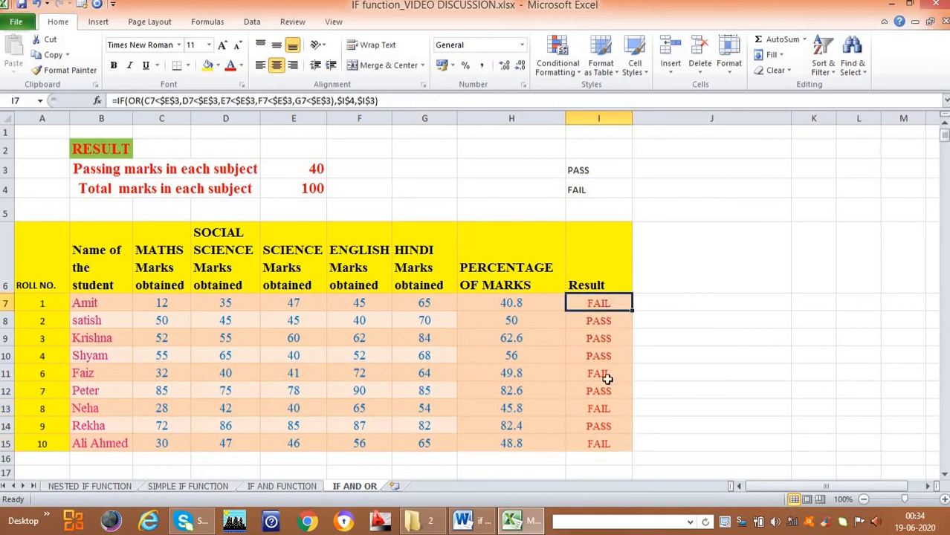